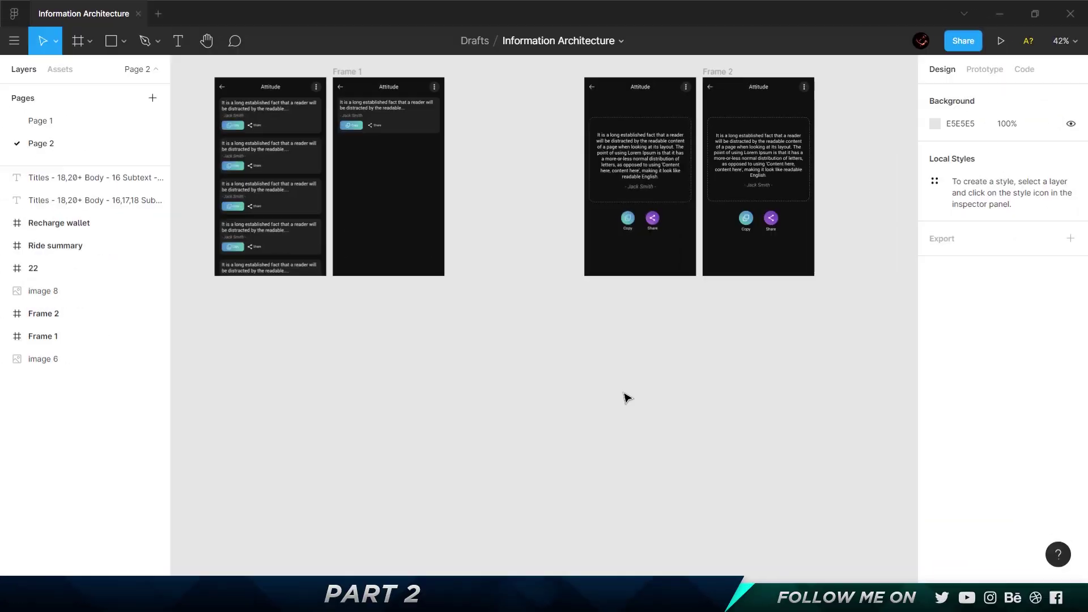
Look over the Attitude screens and the type-size notes, and inspect the quote text's properties in Frame 1
{"action": "scroll", "coordinate": [558, 362], "scroll_direction": "up", "scroll_amount": 4}
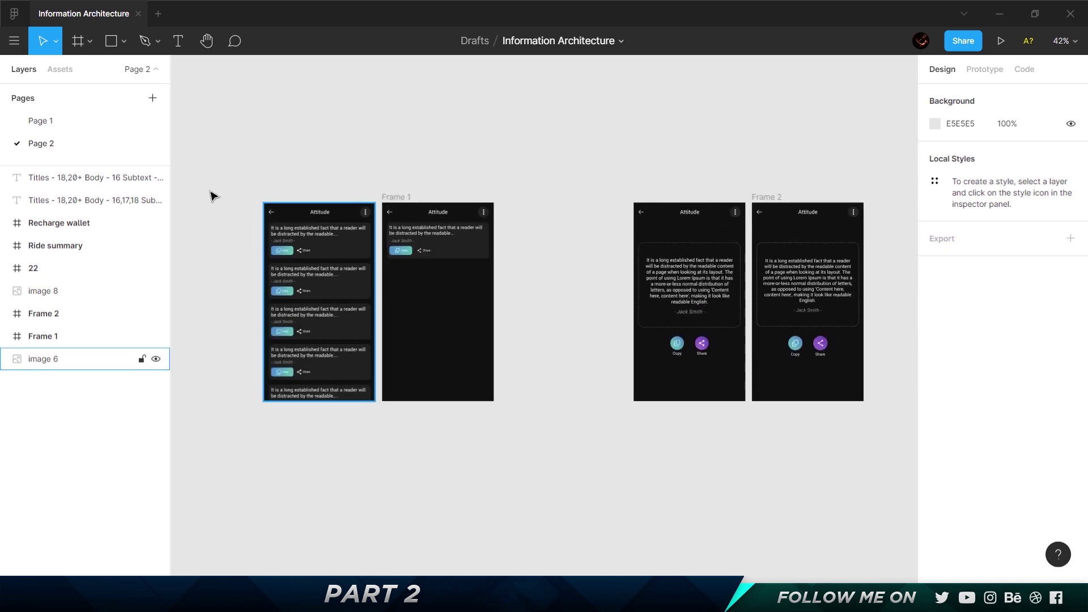
{"action": "scroll", "coordinate": [294, 199], "scroll_direction": "down", "scroll_amount": 5}
{"action": "scroll", "coordinate": [297, 199], "scroll_direction": "up", "scroll_amount": 2}
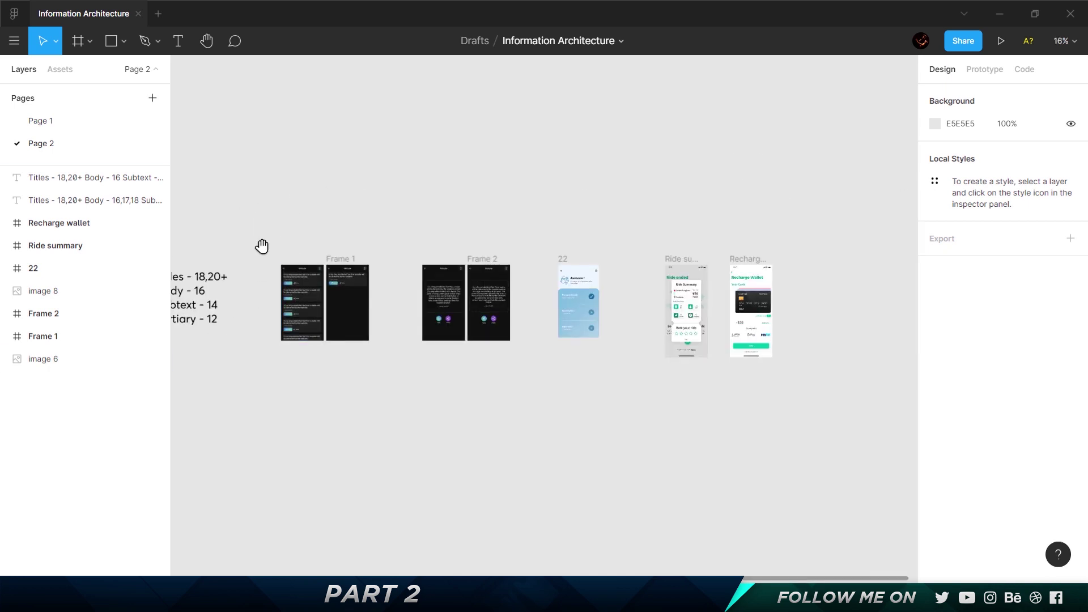
{"action": "left_click_drag", "start_coordinate": [236, 249], "coordinate": [378, 243]}
{"action": "scroll", "coordinate": [327, 303], "scroll_direction": "up", "scroll_amount": 2}
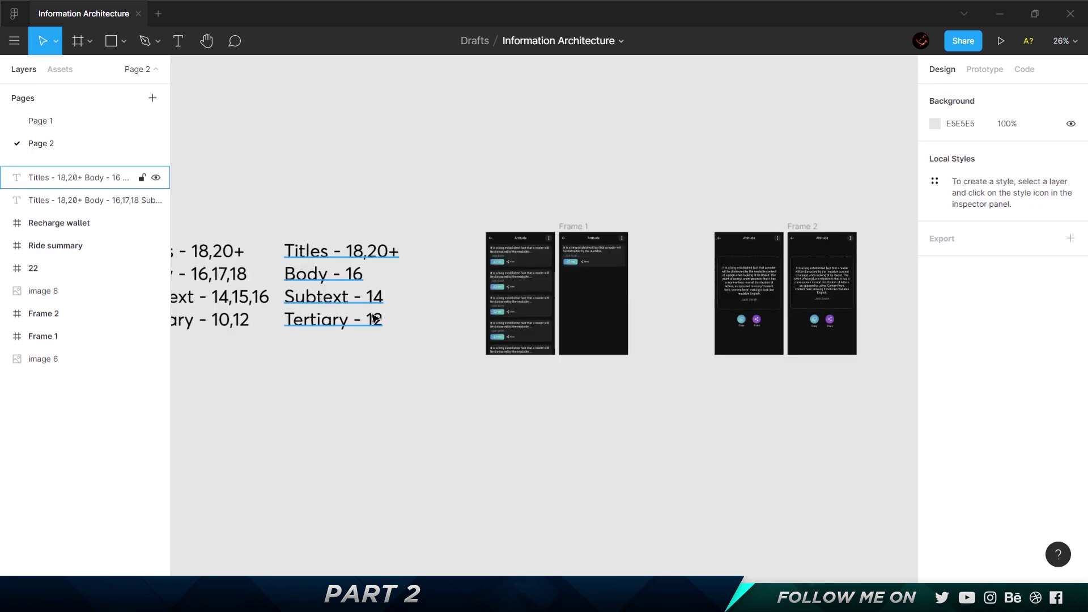
{"action": "scroll", "coordinate": [566, 284], "scroll_direction": "up", "scroll_amount": 4}
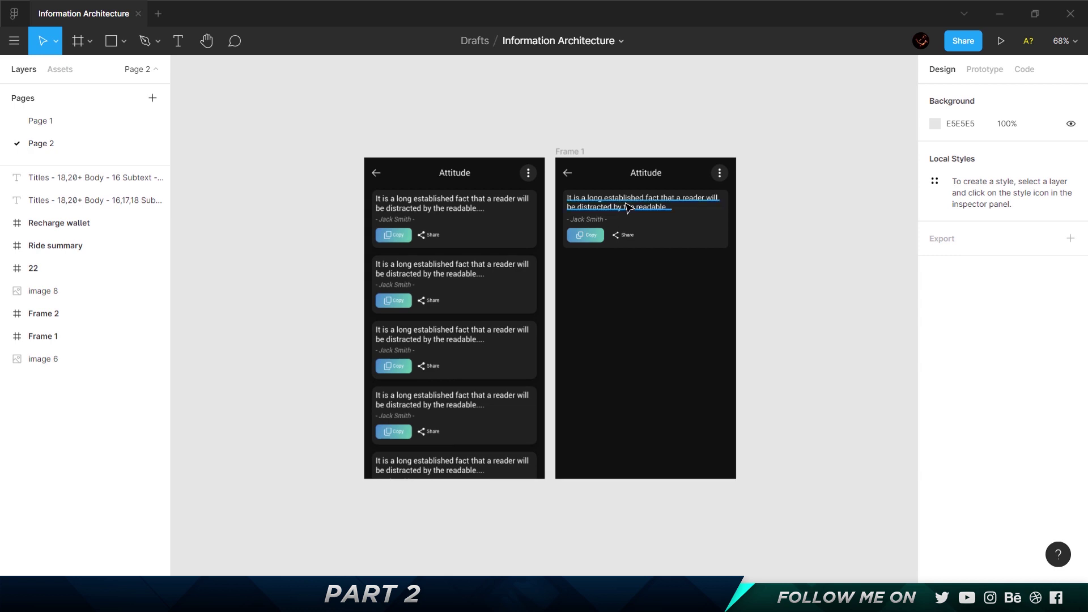
{"action": "left_click", "coordinate": [408, 232]}
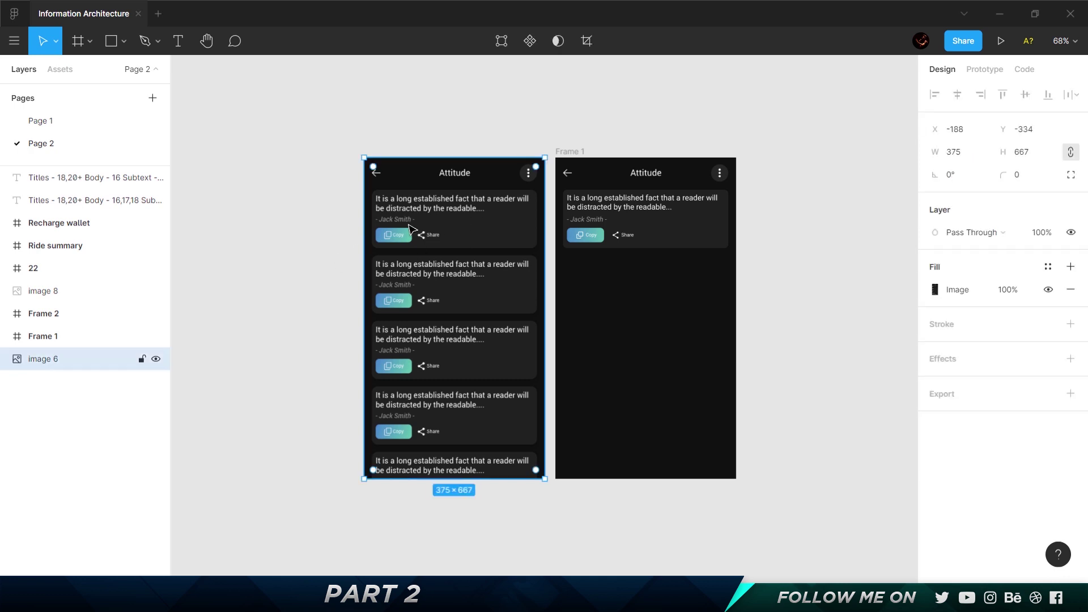
{"action": "left_click", "coordinate": [590, 203]}
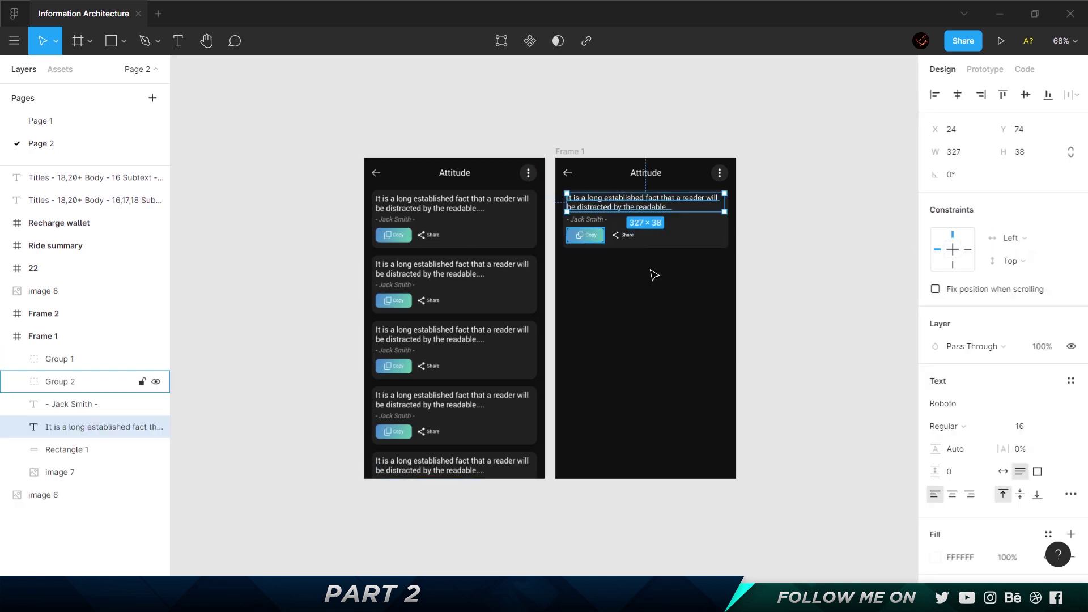
{"action": "key", "text": "Escape"}
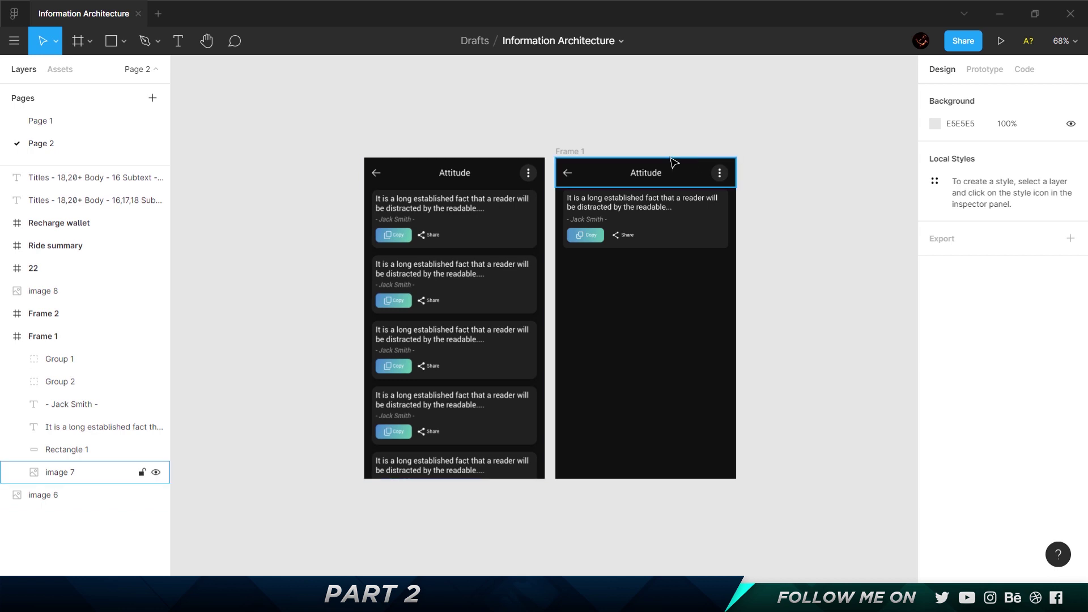
Duplicate Frame 1 and place the copy directly beside it
{"action": "left_click_drag", "start_coordinate": [709, 117], "coordinate": [519, 119]}
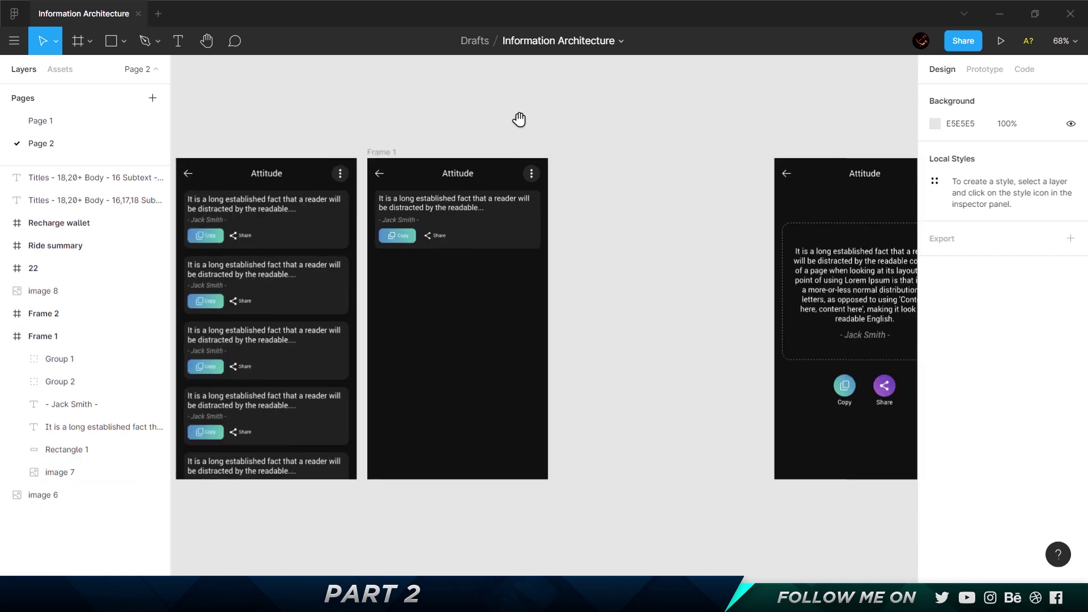
{"action": "left_click", "coordinate": [385, 154]}
{"action": "left_click_drag", "start_coordinate": [385, 154], "coordinate": [582, 153]}
{"action": "scroll", "coordinate": [703, 149], "scroll_direction": "down", "scroll_amount": 5, "text": "ctrl"}
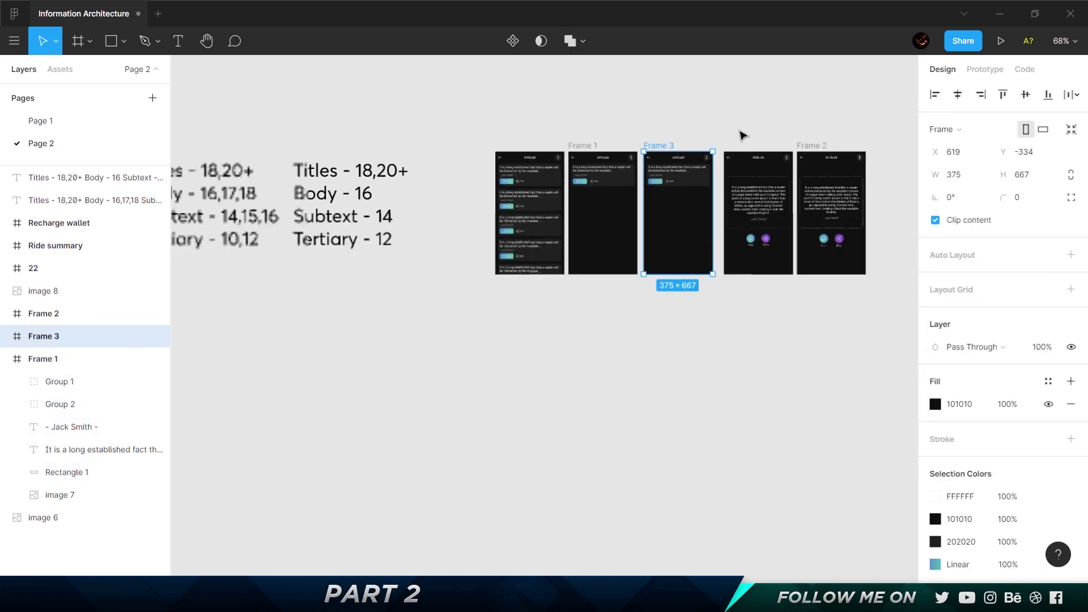
Move image 8, Frame 2, 22, Ride summary and Recharge wallet farther right, leaving space beside Frame 3
{"action": "scroll", "coordinate": [570, 119], "scroll_direction": "right", "scroll_amount": 5}
{"action": "left_click_drag", "start_coordinate": [413, 138], "coordinate": [909, 323]}
{"action": "left_click_drag", "start_coordinate": [252, 107], "coordinate": [371, 110]}
{"action": "key", "text": "ctrl+z"}
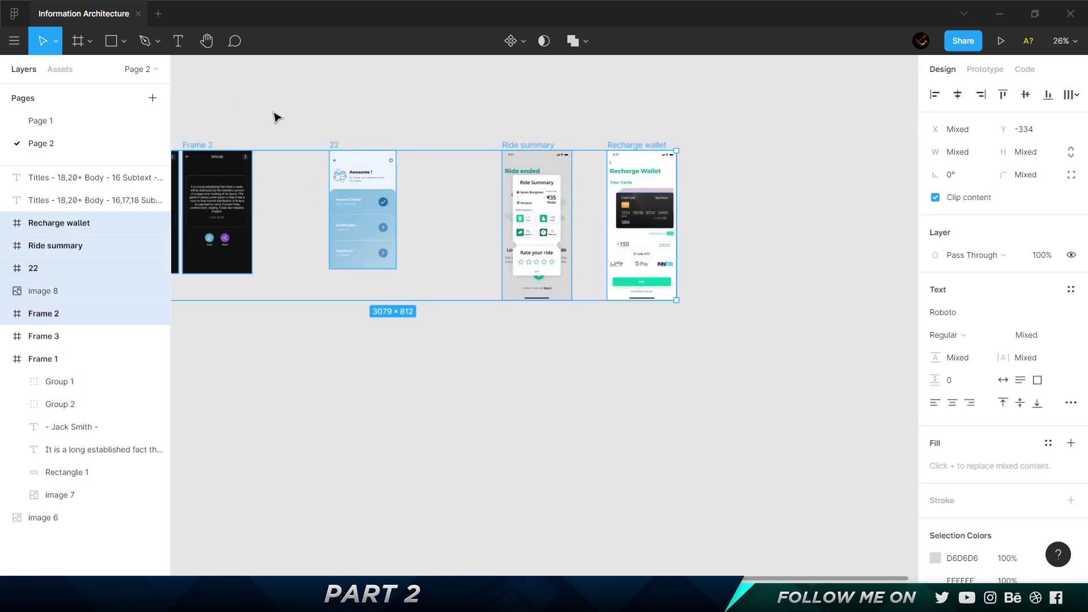
{"action": "left_click_drag", "start_coordinate": [263, 114], "coordinate": [309, 117]}
{"action": "key", "text": "ctrl+z"}
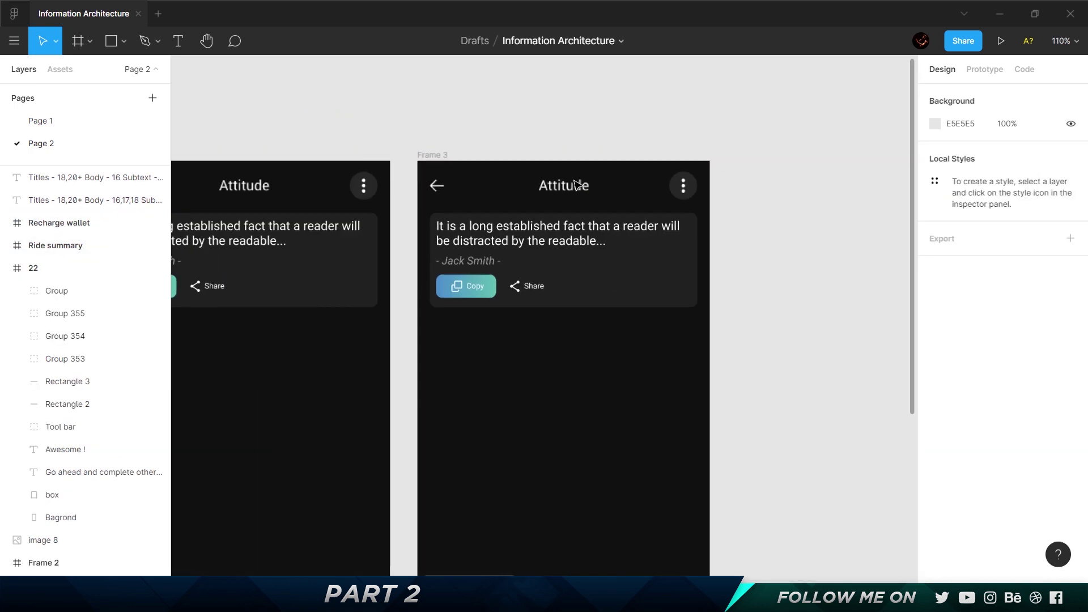
Move the type-size note that lists Body - 16 and Subtext - 14 to the right side of Frame 3
{"action": "scroll", "coordinate": [573, 184], "scroll_direction": "down", "scroll_amount": 5}
{"action": "scroll", "coordinate": [204, 266], "scroll_direction": "down", "scroll_amount": 3}
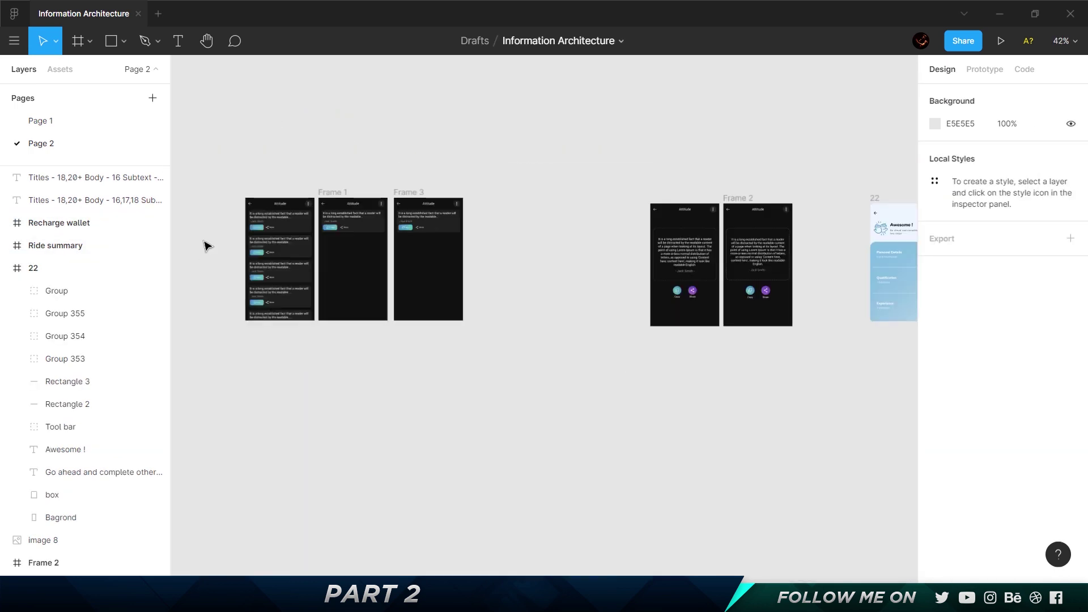
{"action": "scroll", "coordinate": [300, 215], "scroll_direction": "left", "scroll_amount": 4}
{"action": "left_click_drag", "start_coordinate": [312, 243], "coordinate": [748, 242]}
{"action": "scroll", "coordinate": [687, 227], "scroll_direction": "up", "scroll_amount": 3}
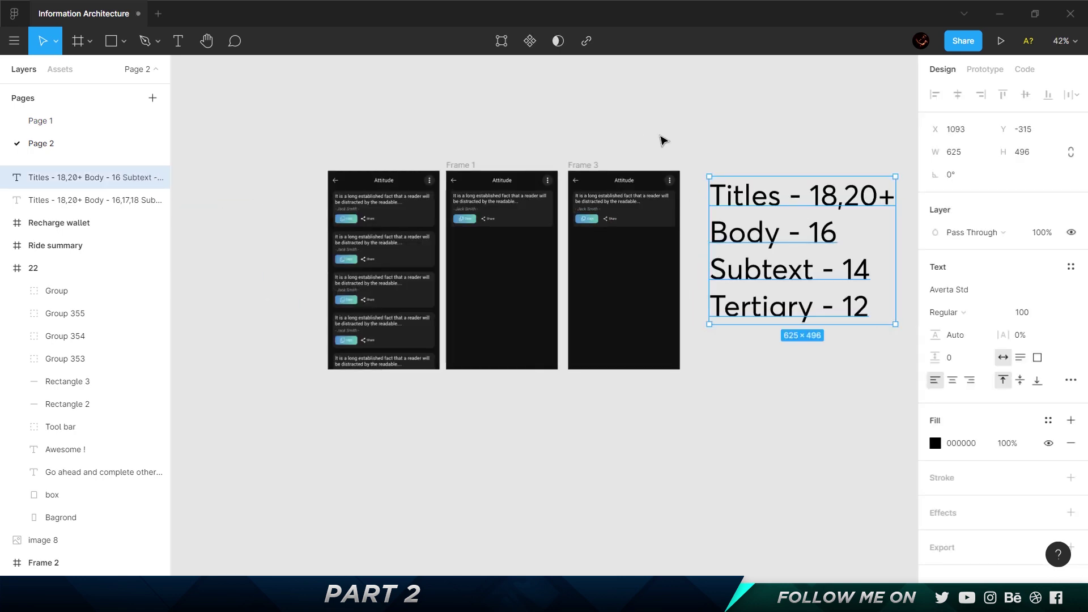
Set the font size of the type-size note beside Frame 3 to 50
{"action": "left_click", "coordinate": [697, 161]}
{"action": "scroll", "coordinate": [678, 158], "scroll_direction": "up", "scroll_amount": 3}
{"action": "left_click", "coordinate": [765, 273]}
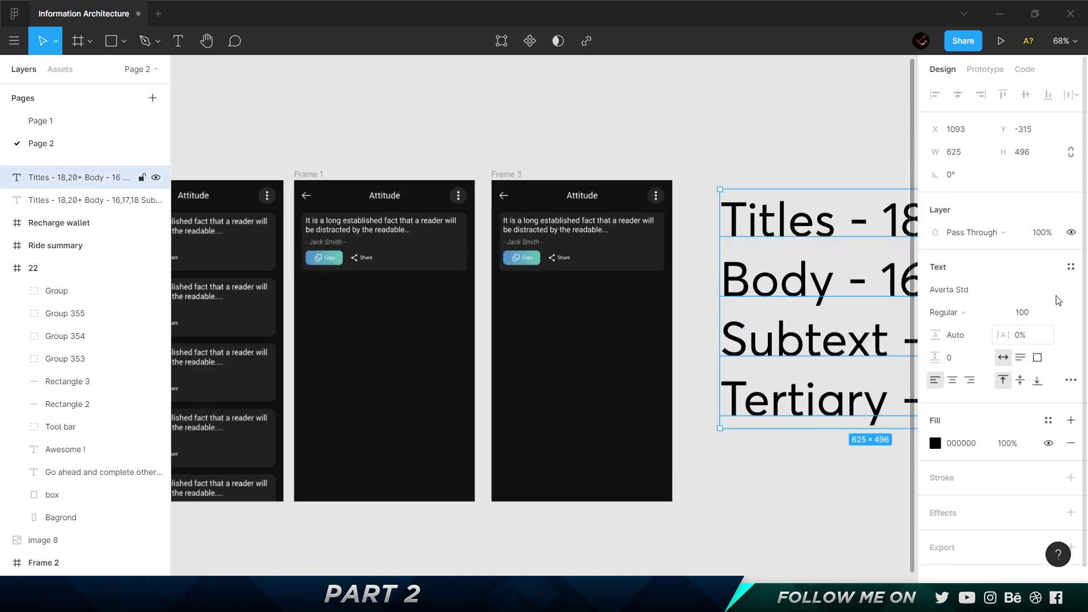
{"action": "left_click", "coordinate": [1028, 312]}
{"action": "type", "text": "50"}
{"action": "key", "text": "Return"}
{"action": "scroll", "coordinate": [675, 144], "scroll_direction": "right", "scroll_amount": 1}
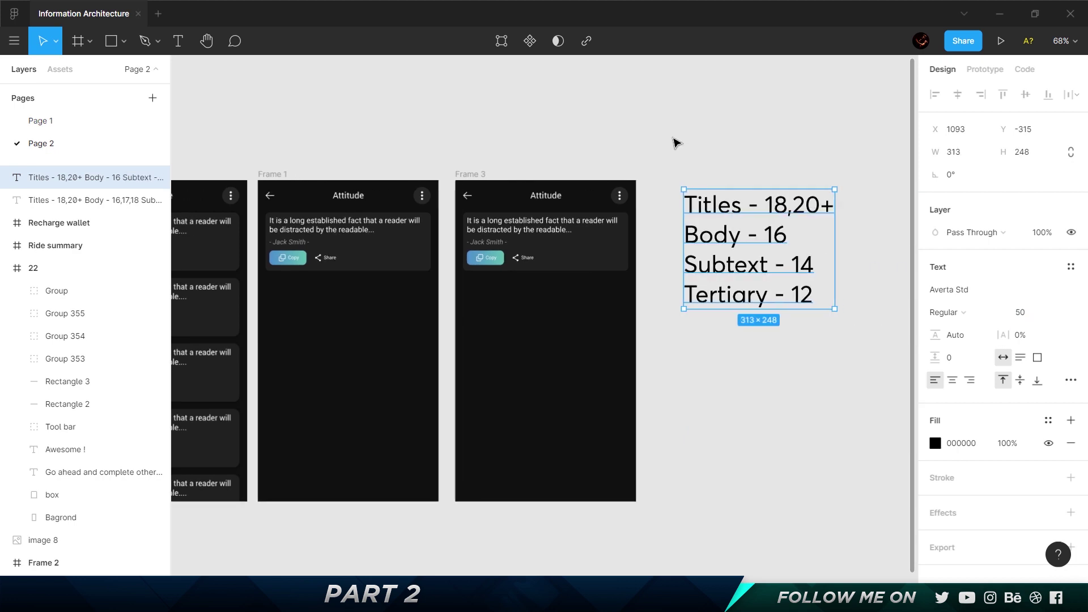
Inspect Frame 3's header image and measure the quote card's spacing to the frame edges
{"action": "scroll", "coordinate": [651, 158], "scroll_direction": "right", "scroll_amount": 1}
{"action": "left_click", "coordinate": [567, 192]}
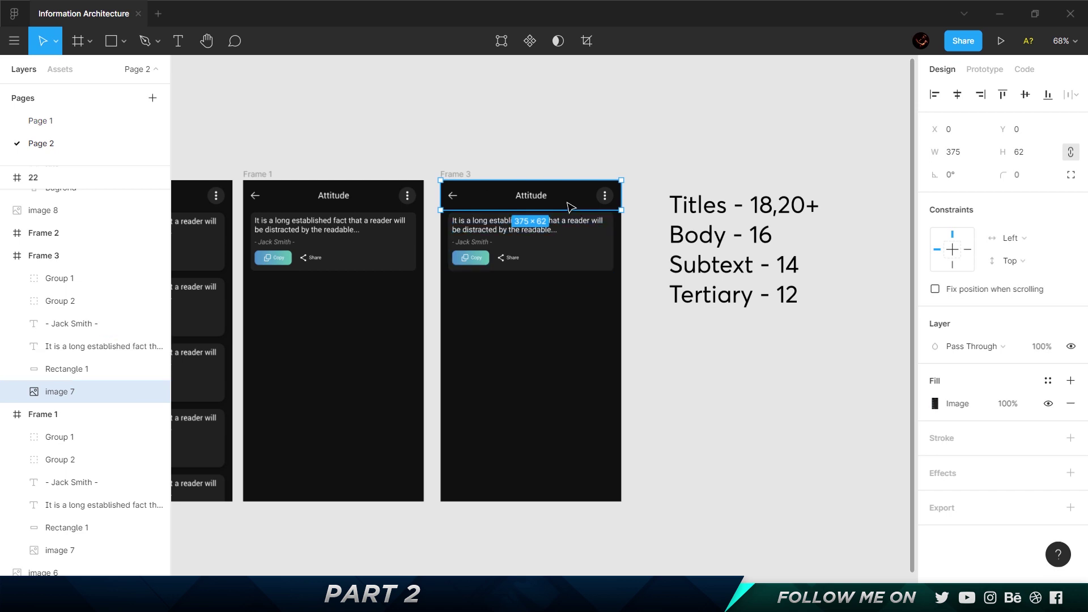
{"action": "scroll", "coordinate": [574, 247], "scroll_direction": "up", "scroll_amount": 5}
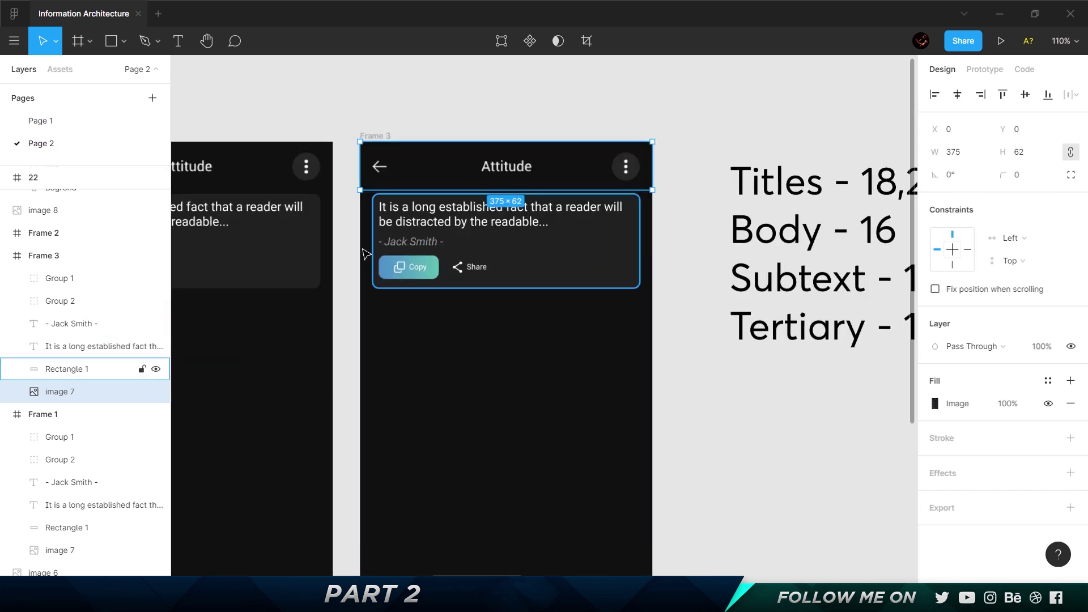
{"action": "scroll", "coordinate": [422, 221], "scroll_direction": "up", "scroll_amount": 5}
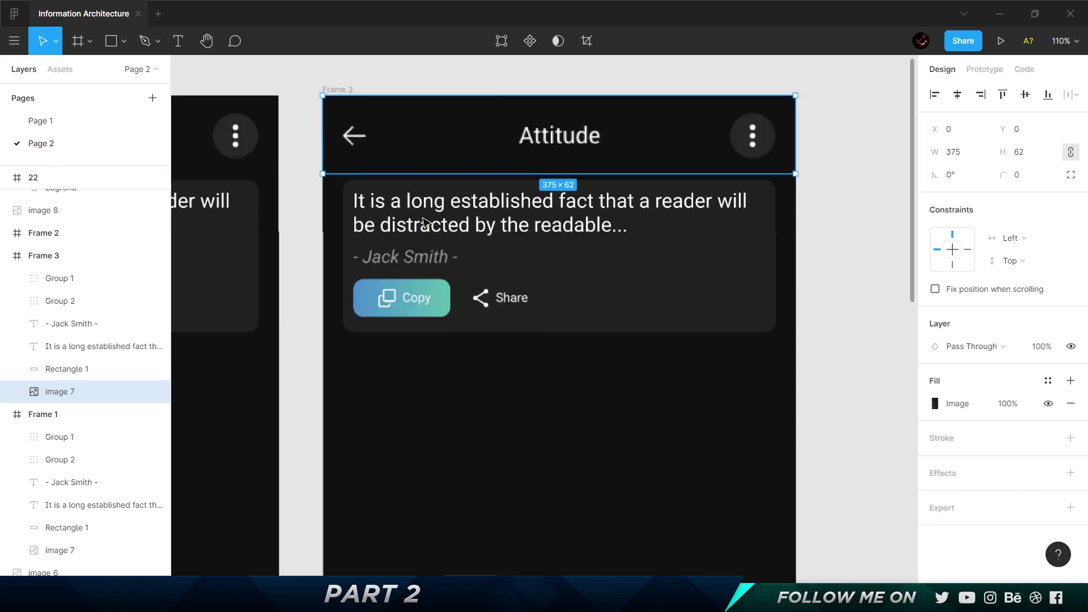
{"action": "left_click", "coordinate": [676, 298]}
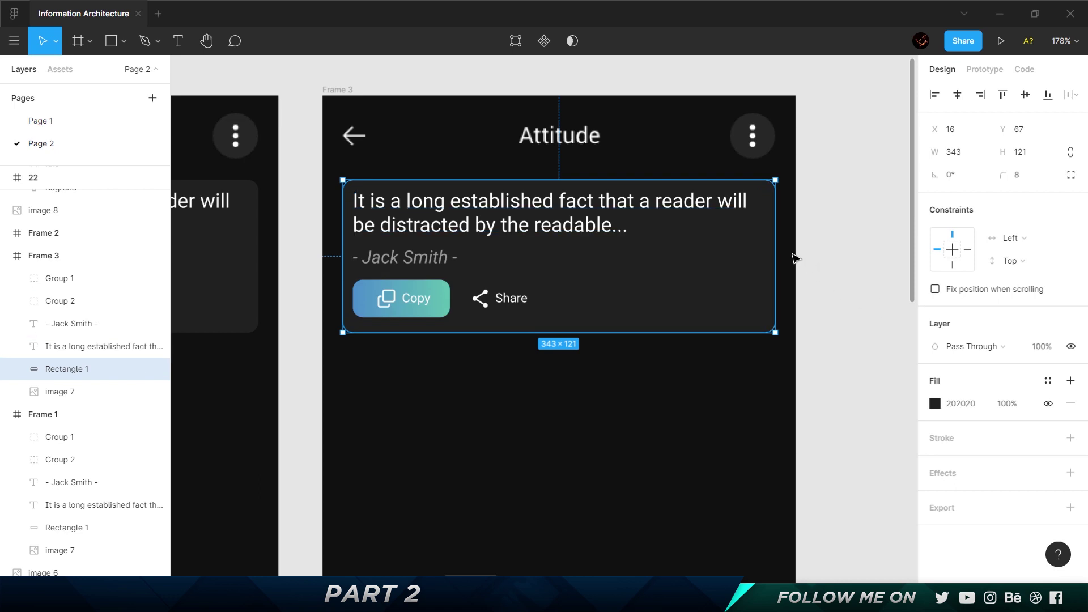
{"action": "key", "text": "alt"}
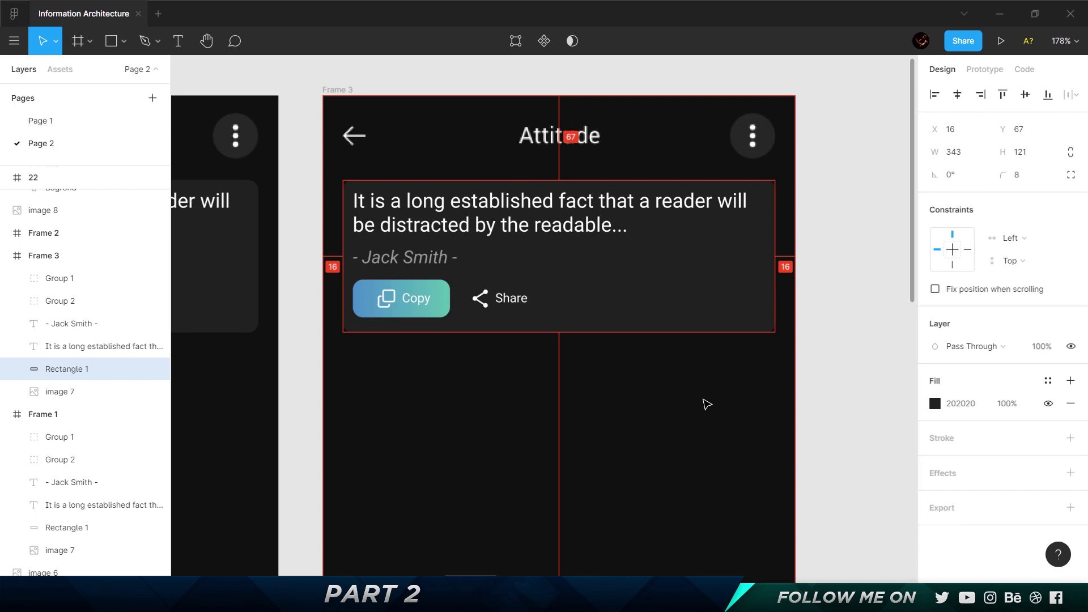
{"action": "left_click", "coordinate": [459, 212]}
{"action": "left_click", "coordinate": [628, 281]}
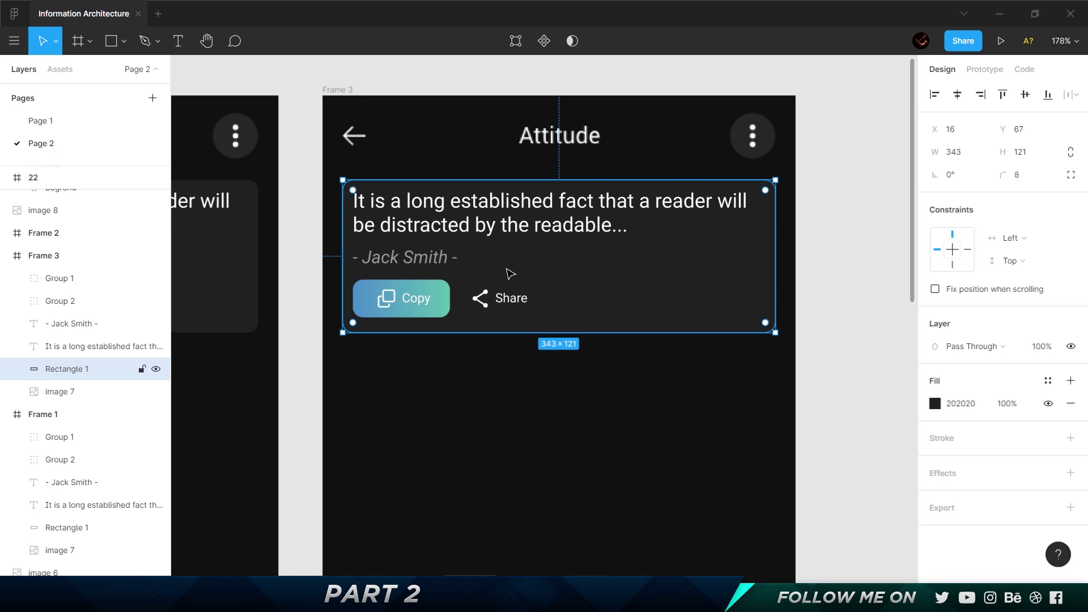
Check the quote text's font size in Frame 3 and compare the card with the original Attitude screens
{"action": "left_click", "coordinate": [496, 213]}
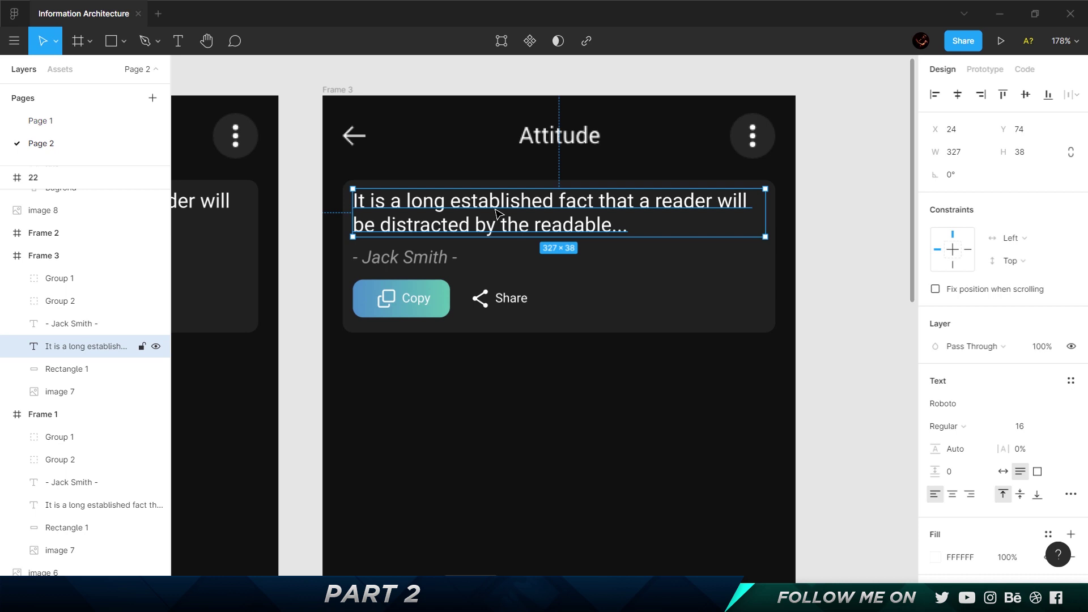
{"action": "scroll", "coordinate": [497, 213], "scroll_direction": "down", "scroll_amount": 5}
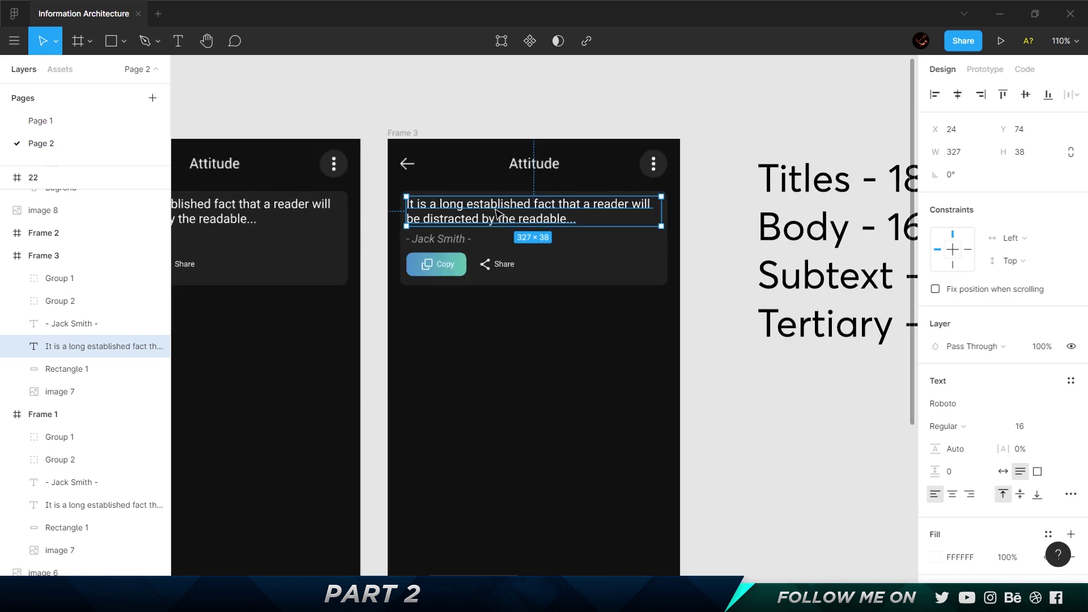
{"action": "scroll", "coordinate": [497, 213], "scroll_direction": "left", "scroll_amount": 10}
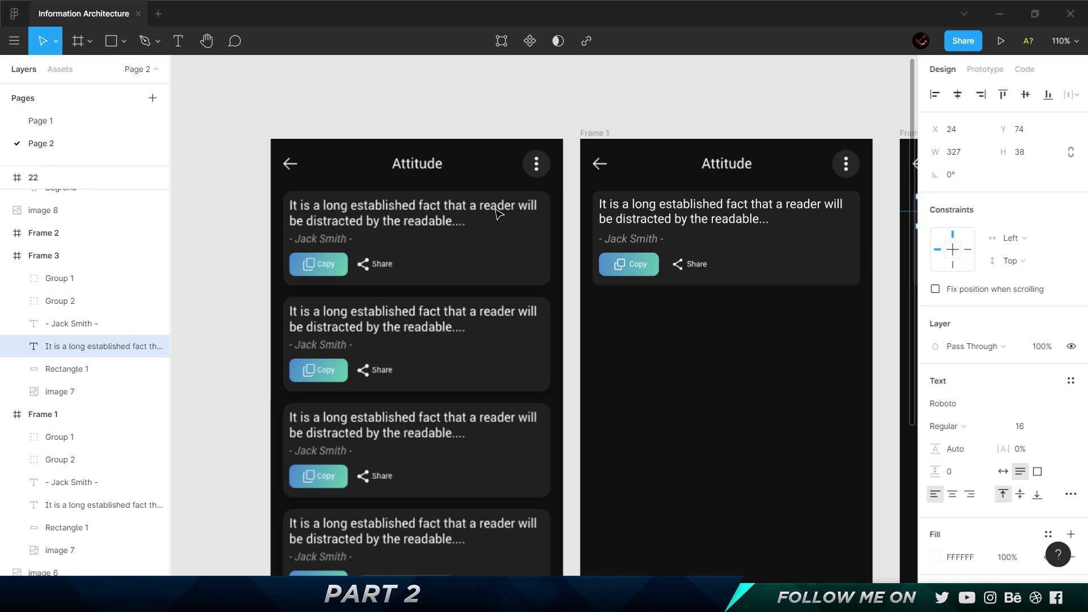
{"action": "scroll", "coordinate": [497, 214], "scroll_direction": "right", "scroll_amount": 9}
{"action": "scroll", "coordinate": [489, 210], "scroll_direction": "up", "scroll_amount": 4}
{"action": "left_click", "coordinate": [1022, 432]}
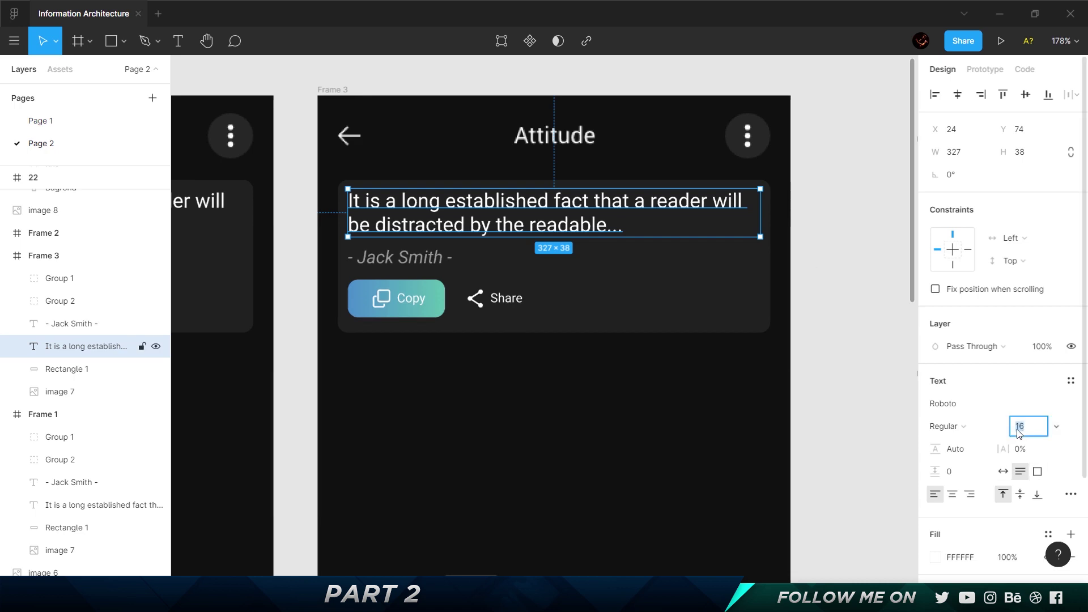
{"action": "left_click", "coordinate": [850, 335]}
Check the Subtext entry in the type-size note and compare it with the author line's font size on the card
{"action": "scroll", "coordinate": [850, 337], "scroll_direction": "right", "scroll_amount": 5}
{"action": "scroll", "coordinate": [844, 335], "scroll_direction": "right", "scroll_amount": 6}
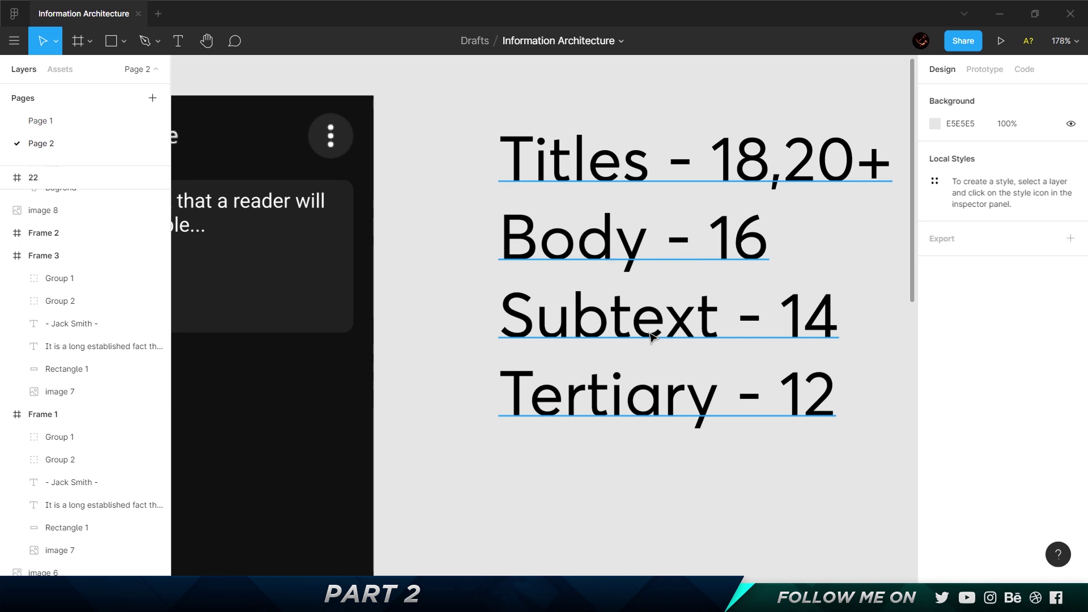
{"action": "left_click", "coordinate": [831, 324]}
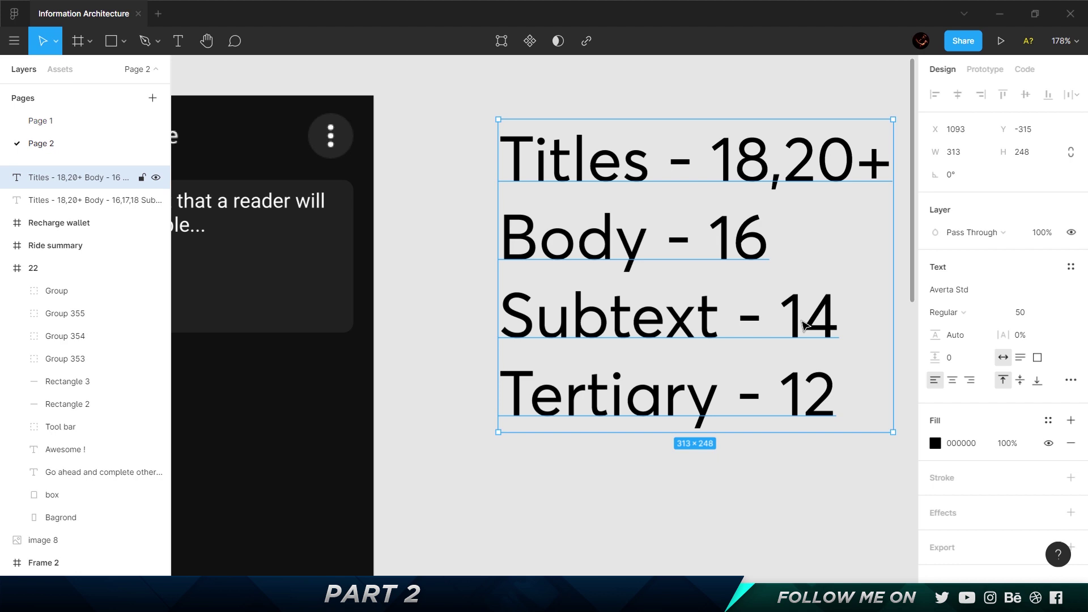
{"action": "scroll", "coordinate": [805, 325], "scroll_direction": "left", "scroll_amount": 10}
{"action": "scroll", "coordinate": [805, 324], "scroll_direction": "left", "scroll_amount": 2}
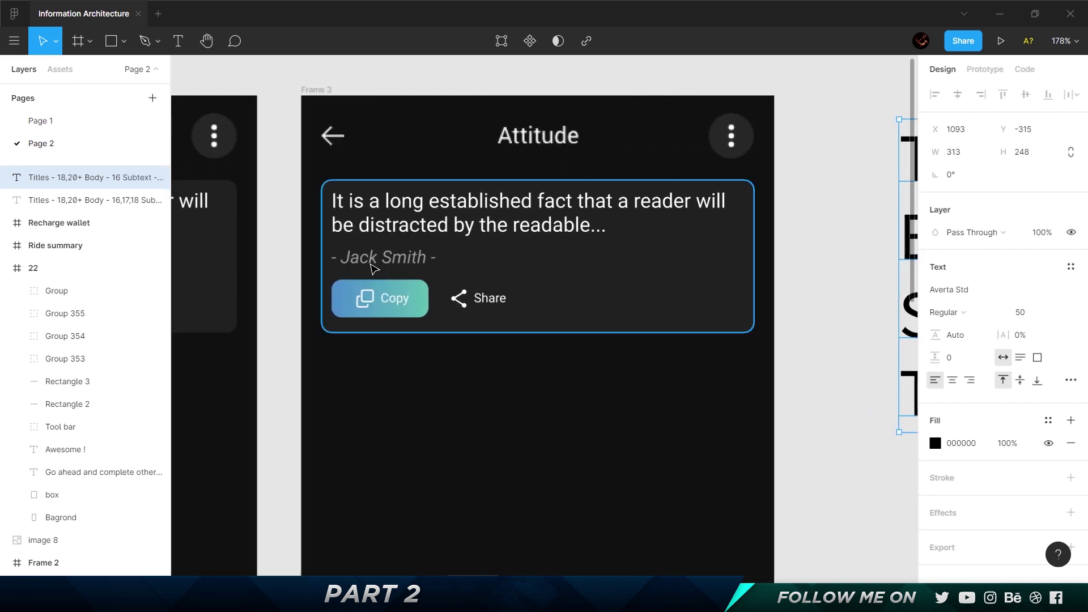
{"action": "left_click", "coordinate": [399, 260]}
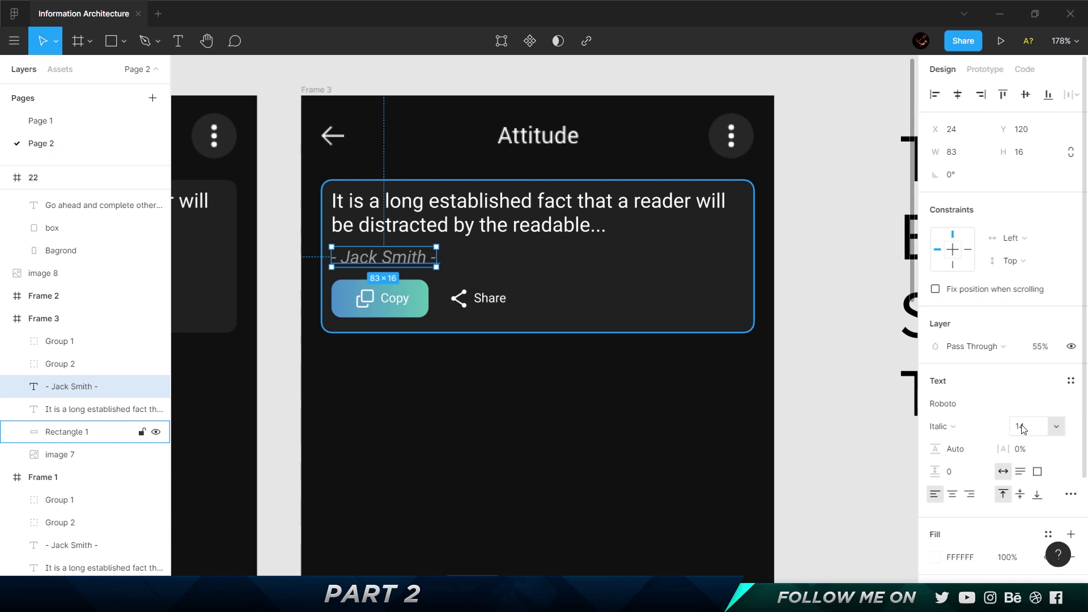
{"action": "left_click", "coordinate": [550, 236]}
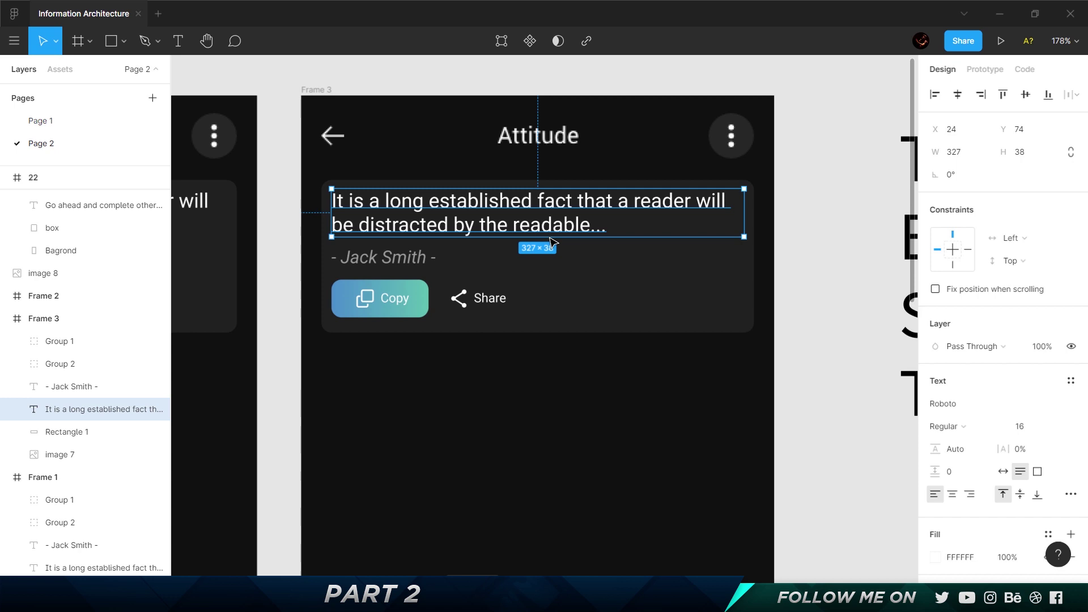
Remove the dashes before and after the author's name on Frame 3's quote card
{"action": "left_click", "coordinate": [369, 258]}
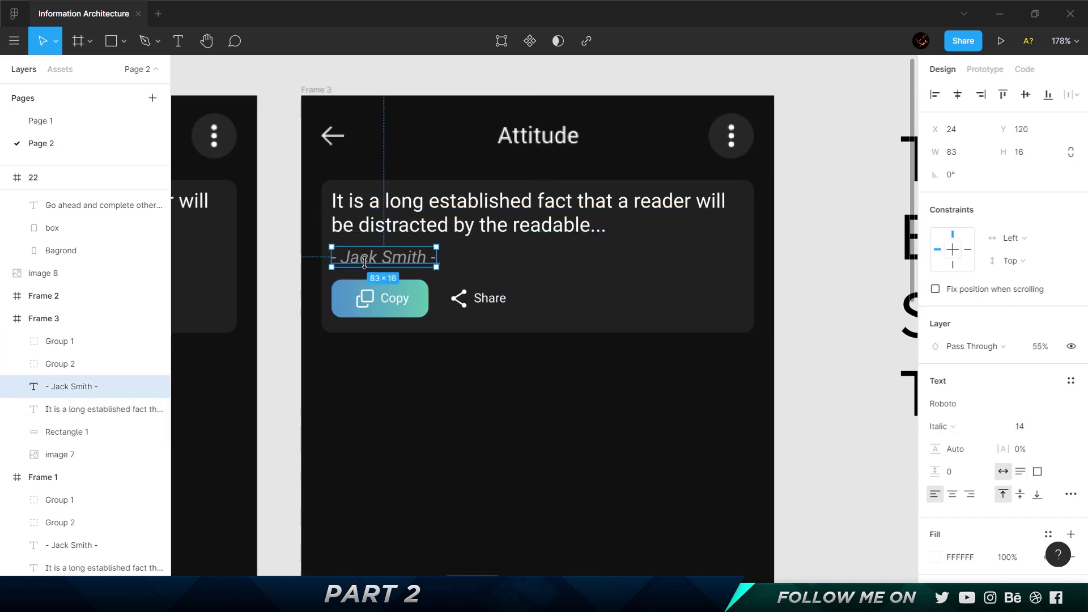
{"action": "double_click", "coordinate": [338, 261]}
{"action": "left_click", "coordinate": [337, 261]}
{"action": "key", "text": "BackSpace"}
{"action": "key", "text": "BackSpace"}
{"action": "key", "text": "End"}
{"action": "key", "text": "Left"}
{"action": "key", "text": "Left"}
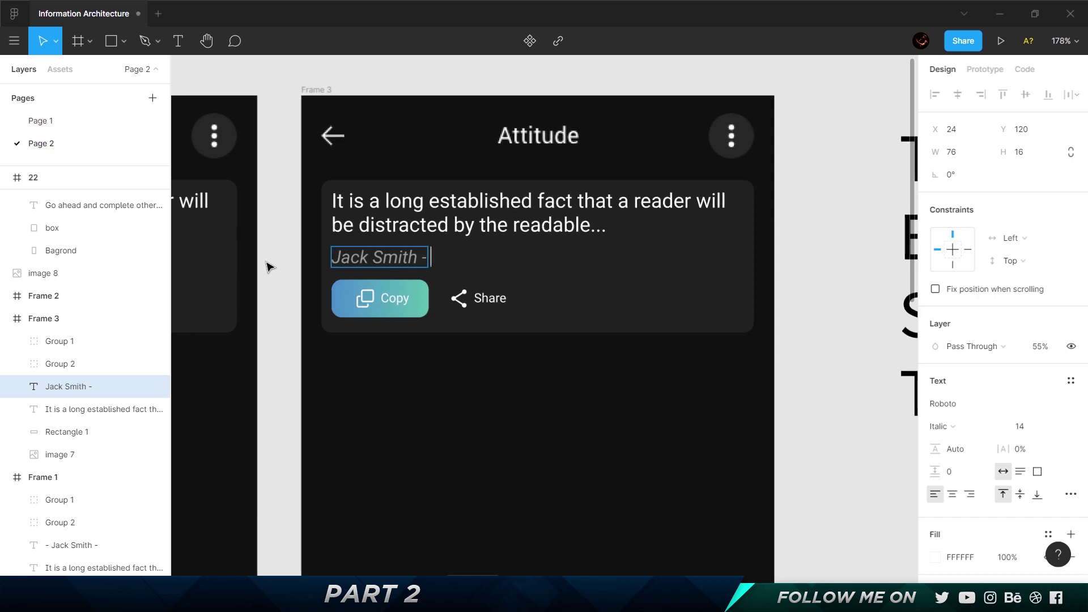
{"action": "key", "text": "BackSpace"}
{"action": "key", "text": "BackSpace"}
{"action": "key", "text": "Escape"}
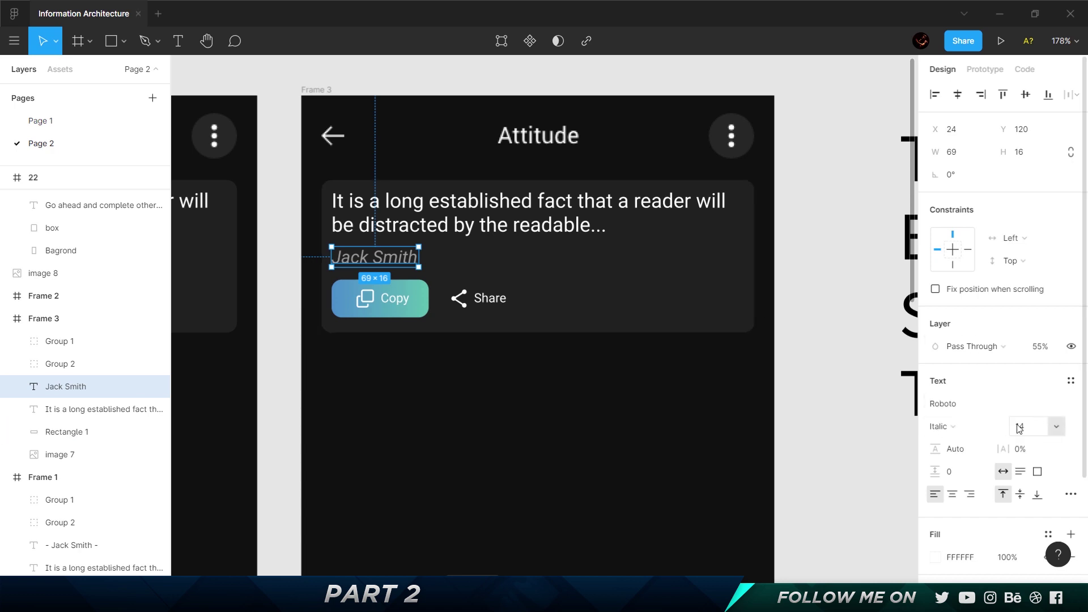
Change the author line's font style to Regular
{"action": "left_click", "coordinate": [963, 429]}
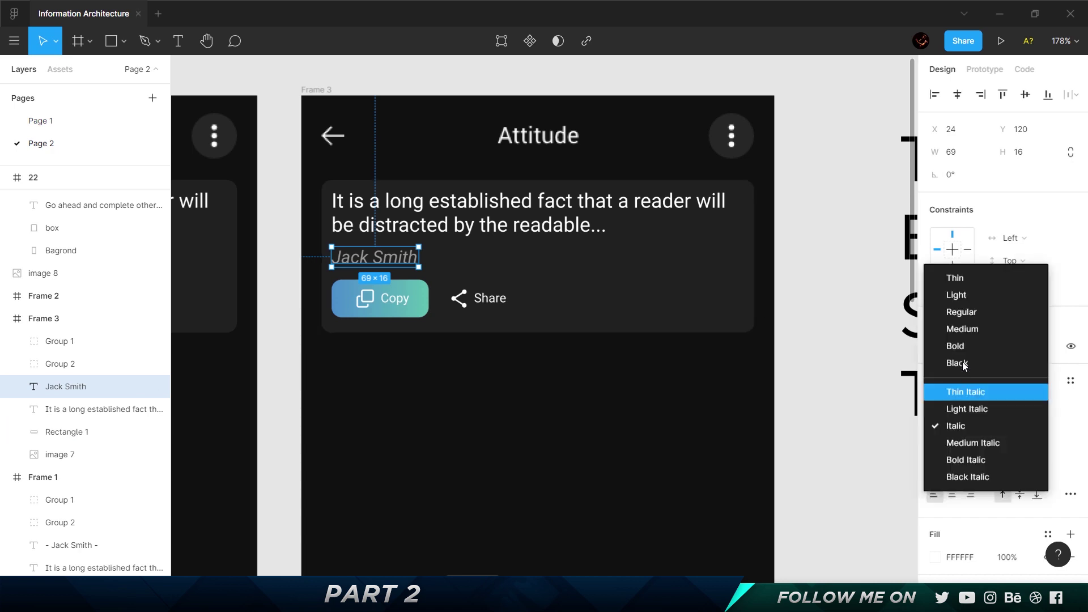
{"action": "left_click", "coordinate": [979, 312]}
{"action": "left_click", "coordinate": [498, 282]}
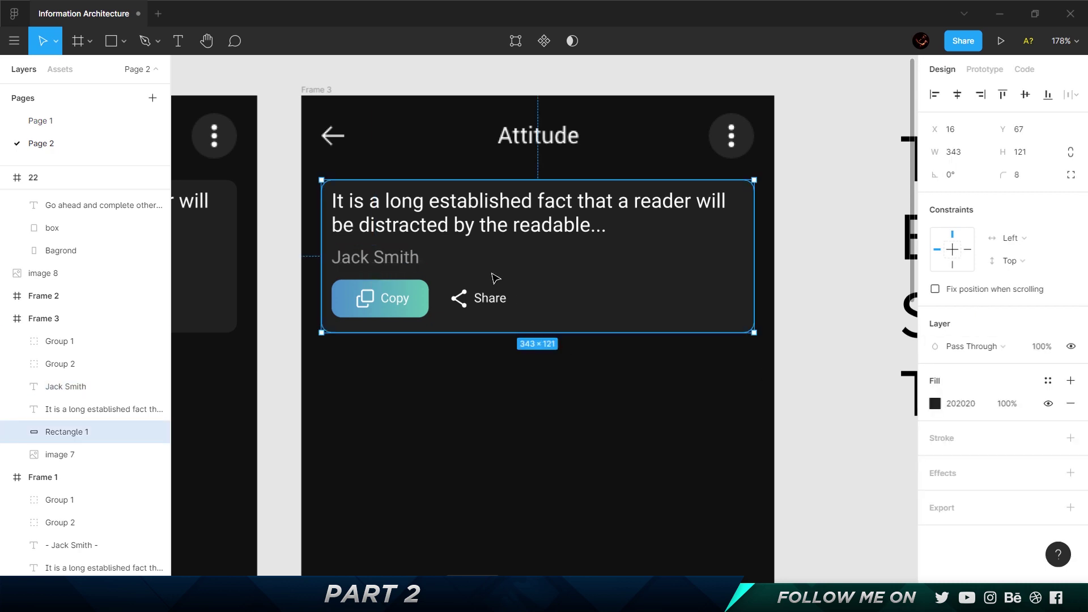
Change the quote text's font on Frame 3's card to Averta Std
{"action": "left_click", "coordinate": [438, 214]}
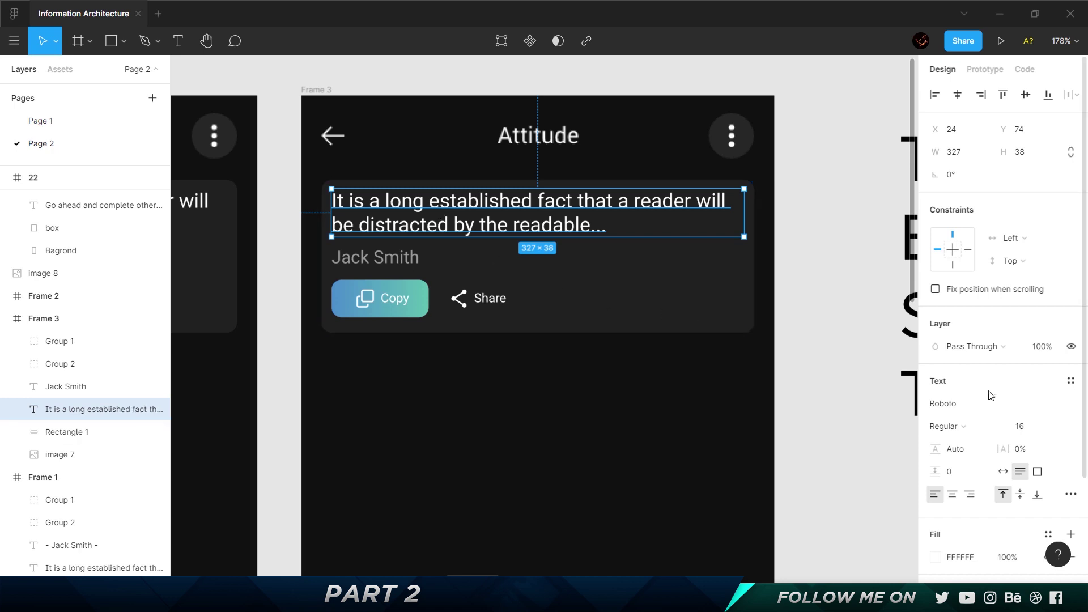
{"action": "left_click", "coordinate": [968, 403]}
{"action": "type", "text": "Averta Std"}
{"action": "key", "text": "Return"}
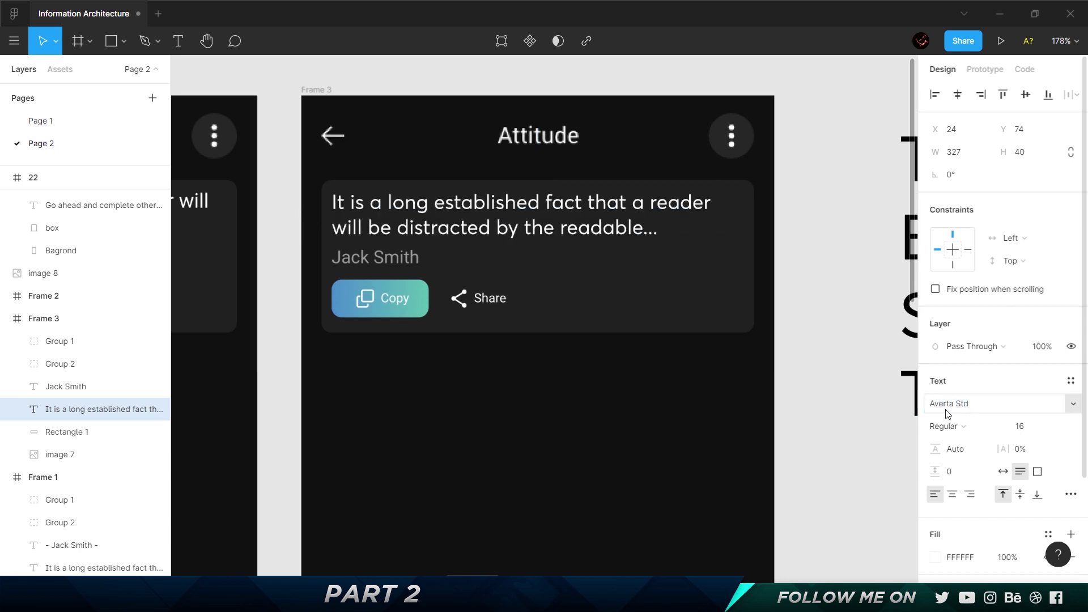
Change the author line's font to Averta Std as well
{"action": "left_click", "coordinate": [375, 257]}
{"action": "left_click", "coordinate": [964, 406]}
{"action": "type", "text": "Avert"}
{"action": "key", "text": "Return"}
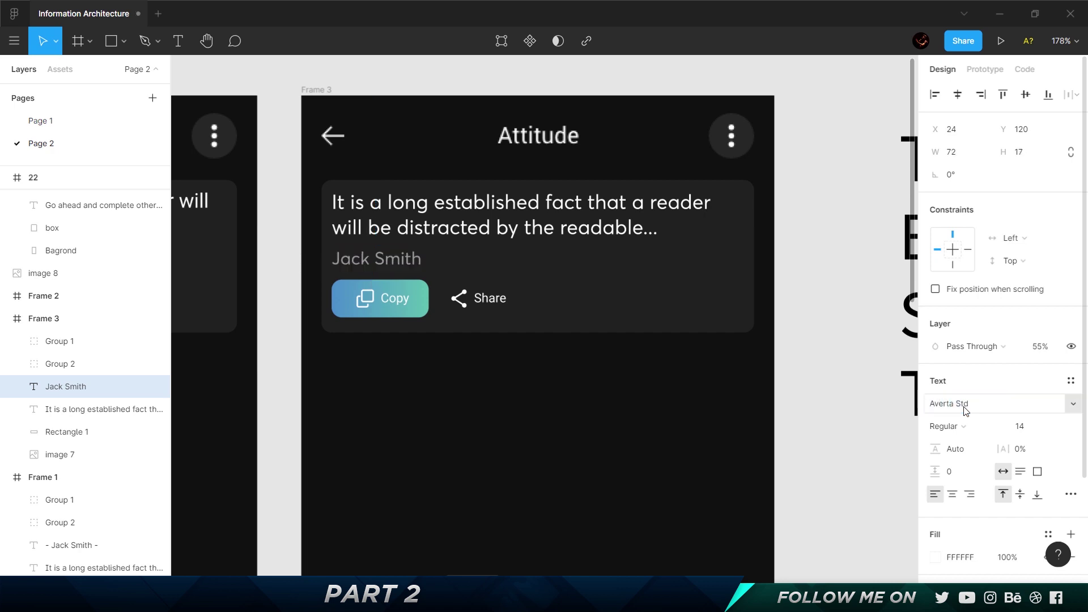
{"action": "left_click", "coordinate": [566, 420]}
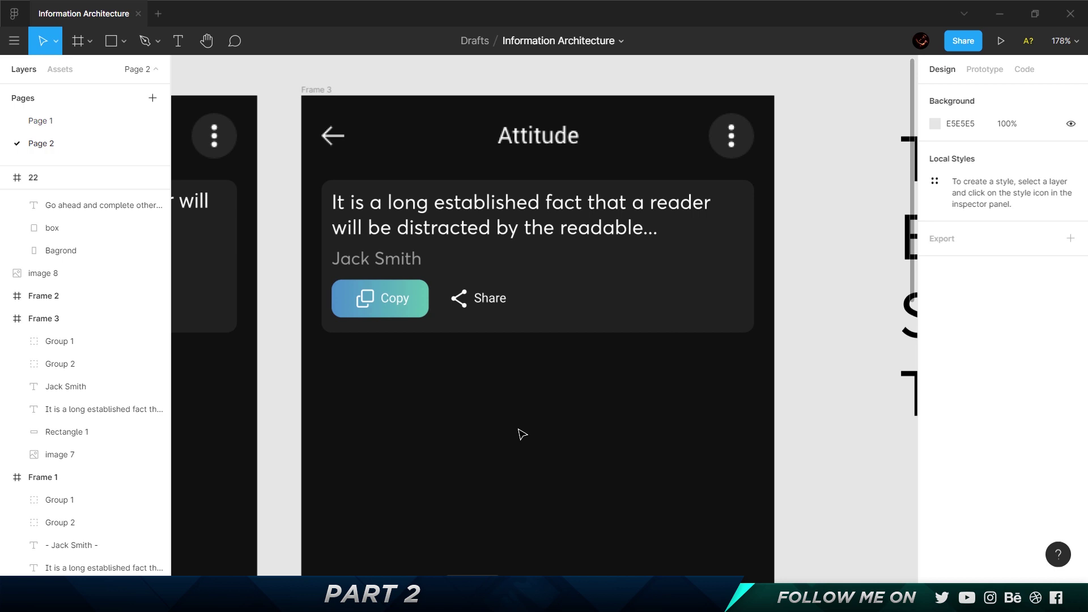
Move the Copy and Share buttons together out of the card into the empty area below it
{"action": "left_click", "coordinate": [388, 299]}
{"action": "left_click", "coordinate": [476, 299], "text": "shift"}
{"action": "left_click_drag", "start_coordinate": [419, 314], "coordinate": [422, 478]}
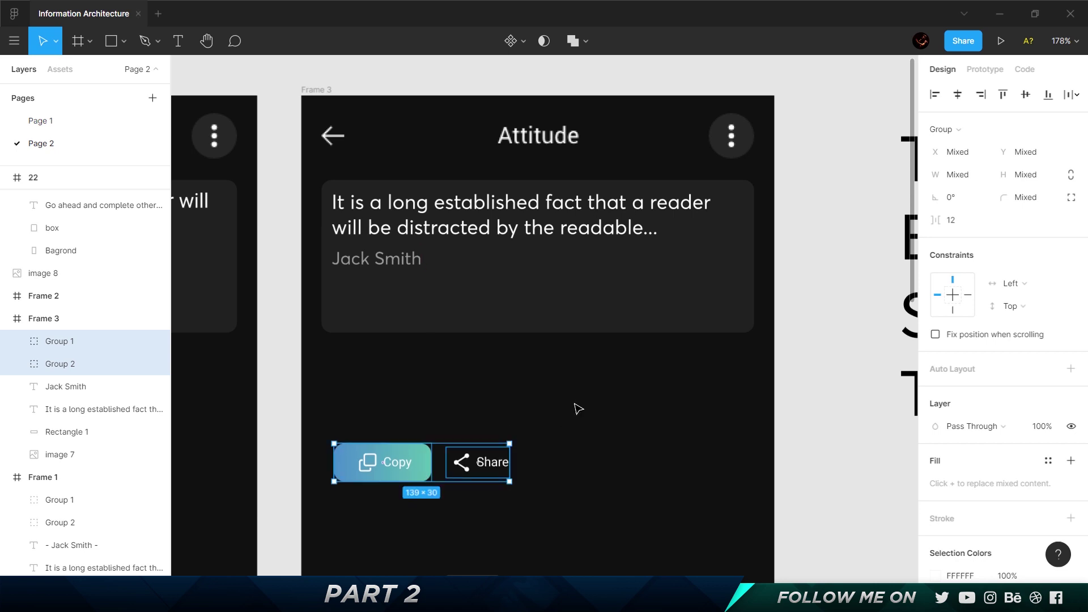
{"action": "left_click", "coordinate": [468, 377]}
Move the author line down towards the card's lower edge and place the quote text 16 px from the card's left and top edges
{"action": "left_click", "coordinate": [390, 227]}
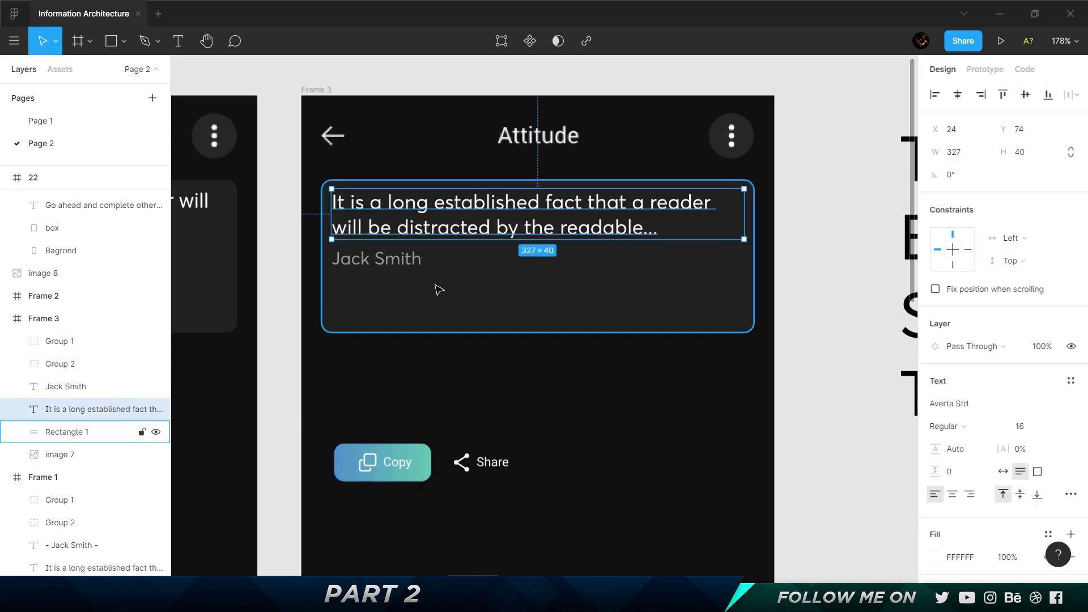
{"action": "key", "text": "alt"}
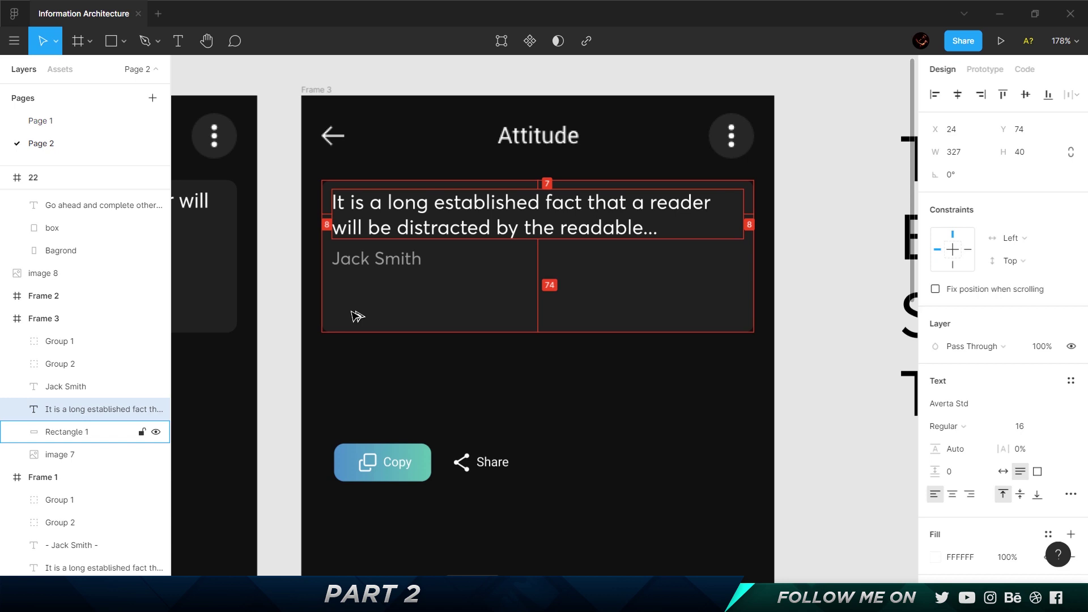
{"action": "key", "text": "alt"}
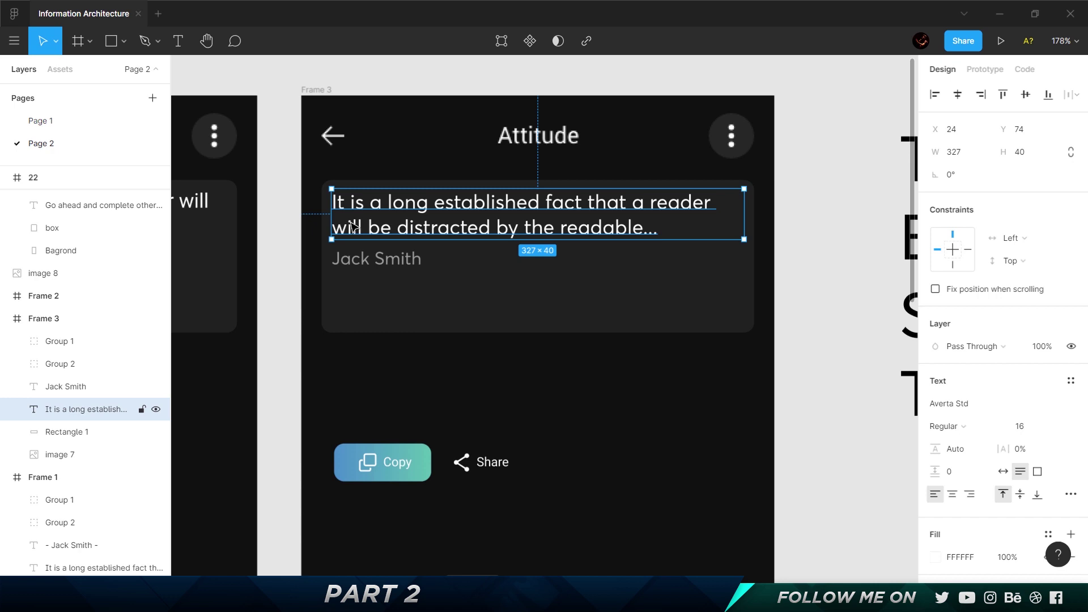
{"action": "left_click_drag", "start_coordinate": [377, 256], "coordinate": [377, 260]}
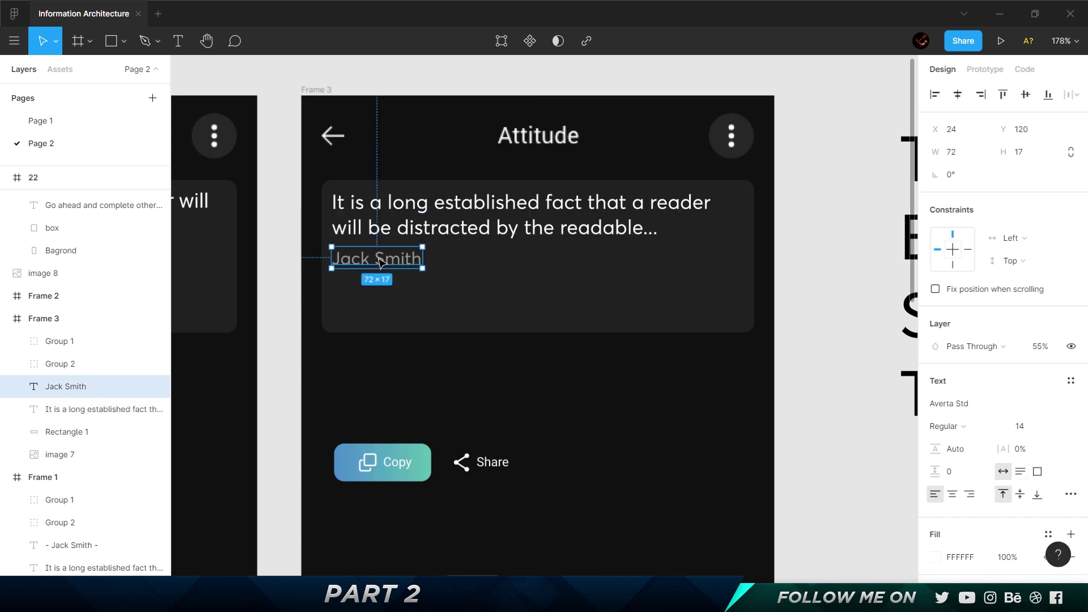
{"action": "left_click_drag", "start_coordinate": [395, 313], "coordinate": [395, 315]}
{"action": "left_click", "coordinate": [376, 218]}
{"action": "left_click_drag", "start_coordinate": [377, 218], "coordinate": [387, 227]}
{"action": "key", "text": "alt"}
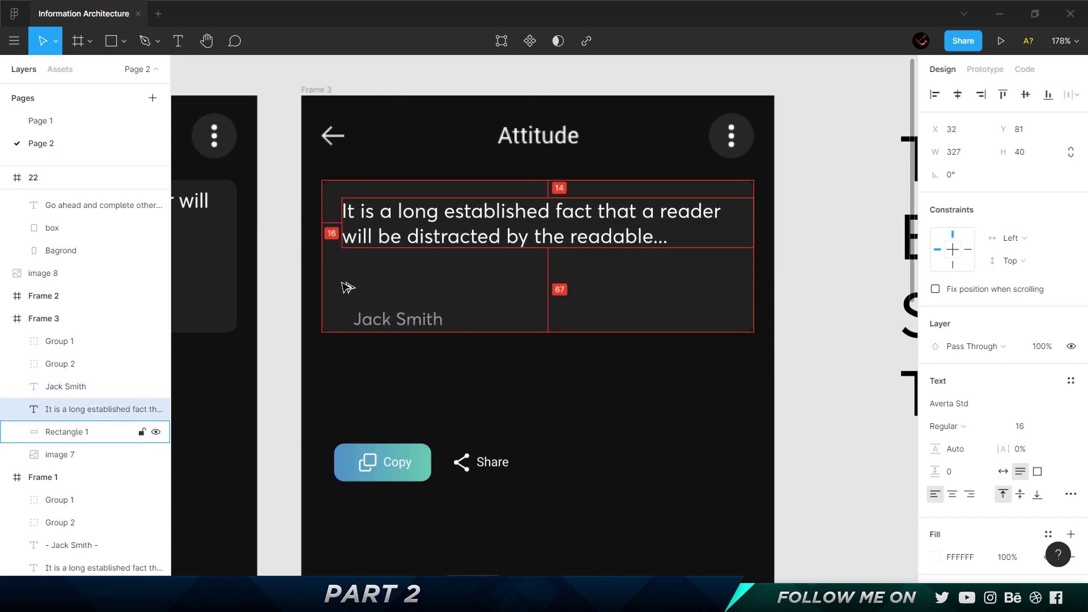
{"action": "key", "text": "Down"}
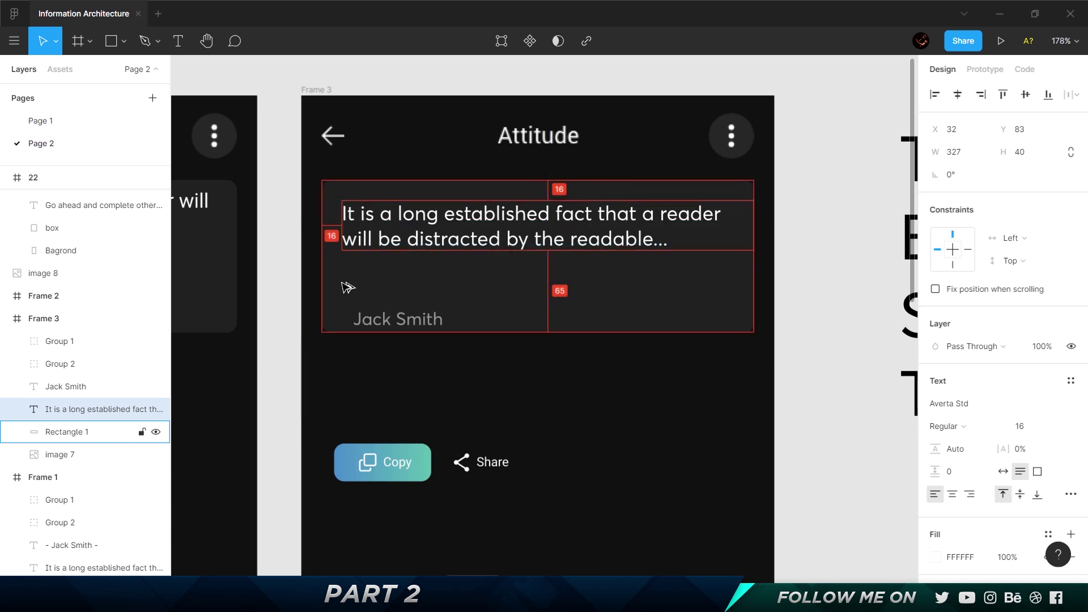
{"action": "key", "text": "Down"}
Narrow the quote text box to a width of 311, leaving 16 px to the card's right edge
{"action": "left_click_drag", "start_coordinate": [754, 225], "coordinate": [731, 224]}
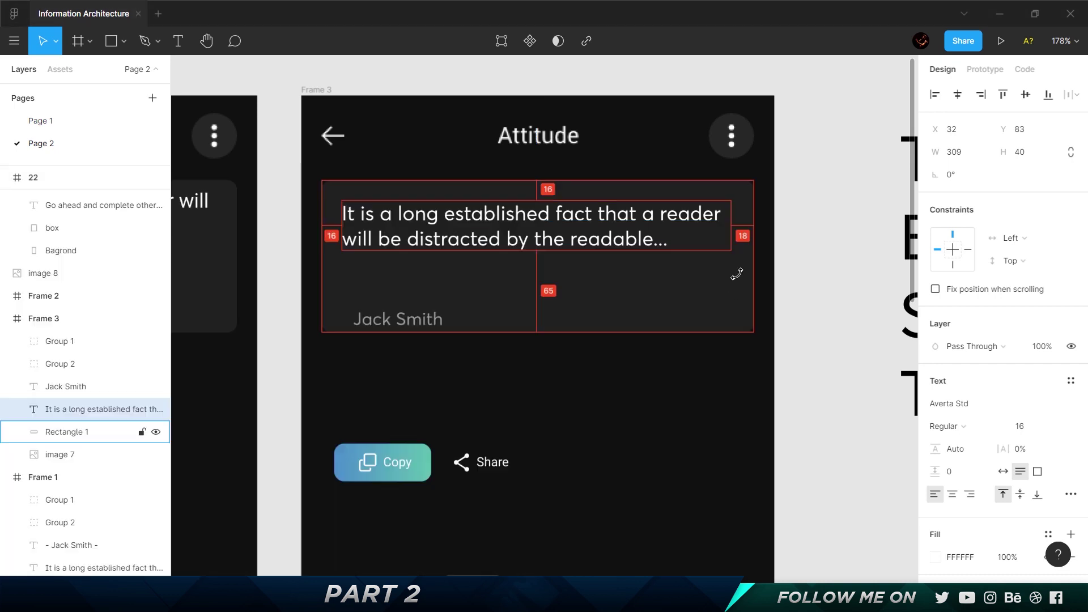
{"action": "key", "text": "ctrl+Right"}
{"action": "key", "text": "ctrl+Right"}
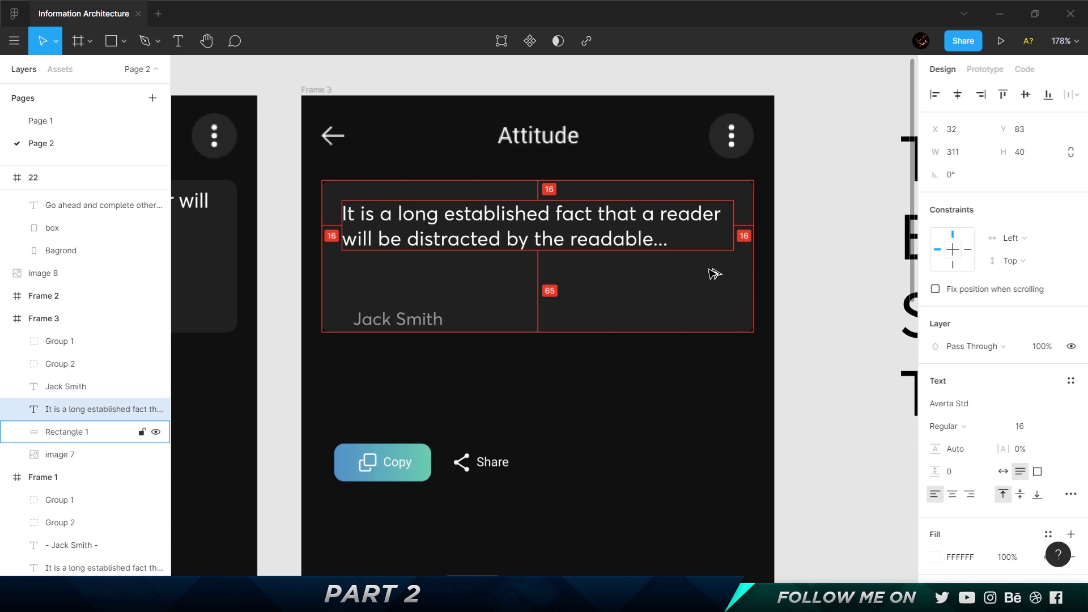
{"action": "left_click", "coordinate": [718, 369]}
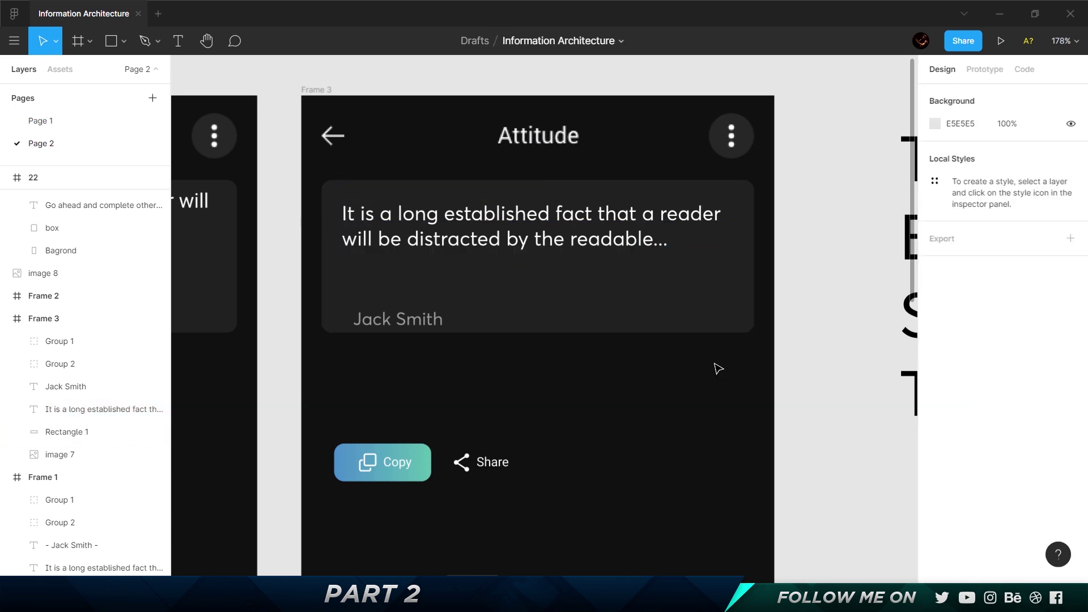
Compare the quote text with the type-size note and set its font size to 18
{"action": "left_click", "coordinate": [561, 217]}
{"action": "scroll", "coordinate": [561, 219], "scroll_direction": "right", "scroll_amount": 10}
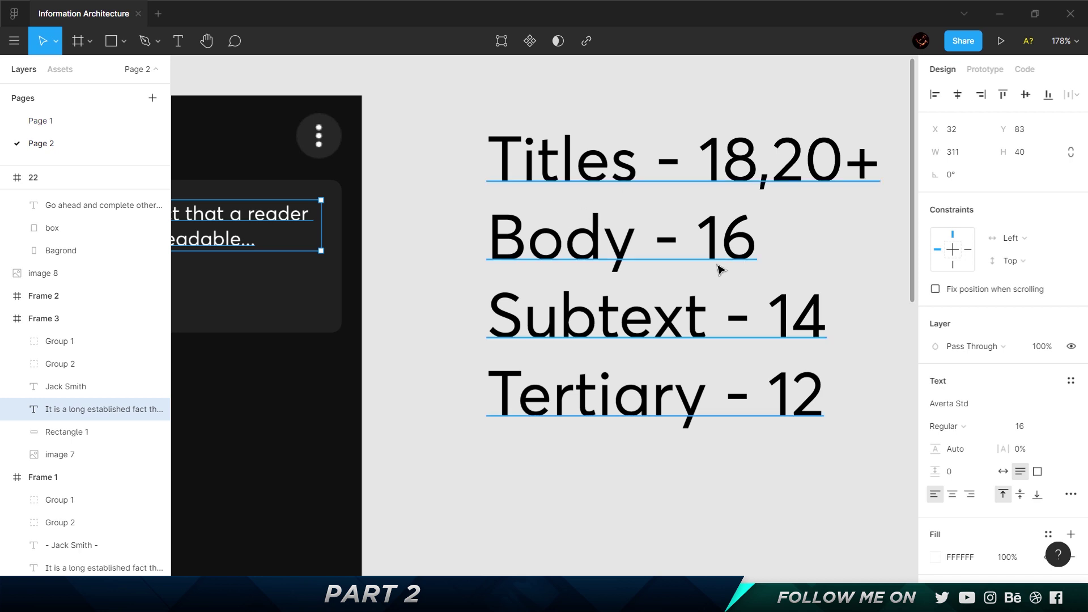
{"action": "key", "text": "Escape"}
{"action": "scroll", "coordinate": [468, 381], "scroll_direction": "up", "scroll_amount": 3}
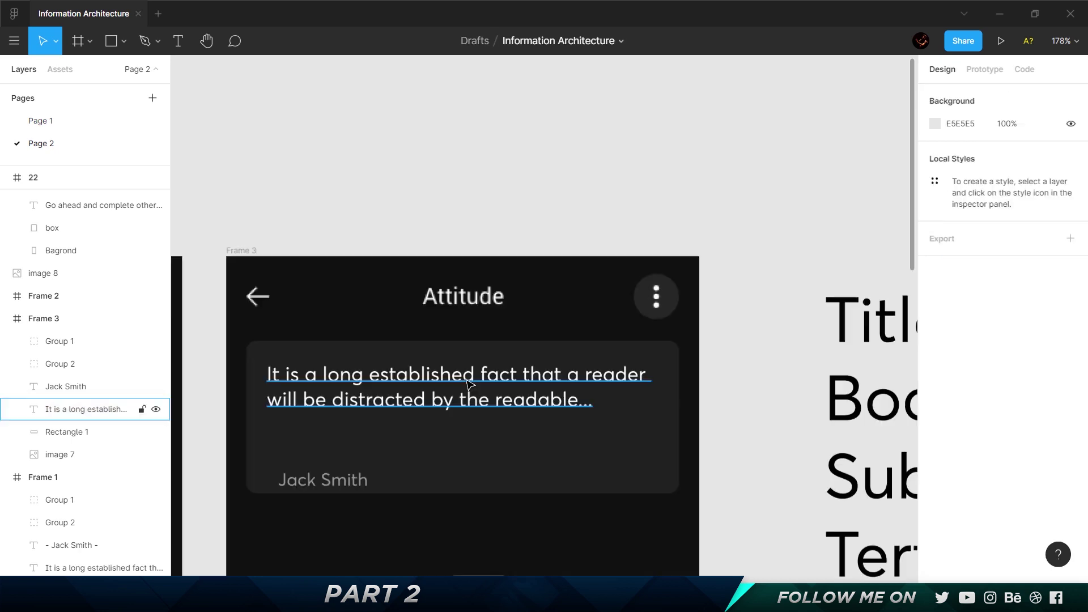
{"action": "scroll", "coordinate": [464, 388], "scroll_direction": "down", "scroll_amount": 3}
{"action": "left_click", "coordinate": [465, 388]}
{"action": "left_click", "coordinate": [1021, 427]}
{"action": "type", "text": "18"}
{"action": "key", "text": "Return"}
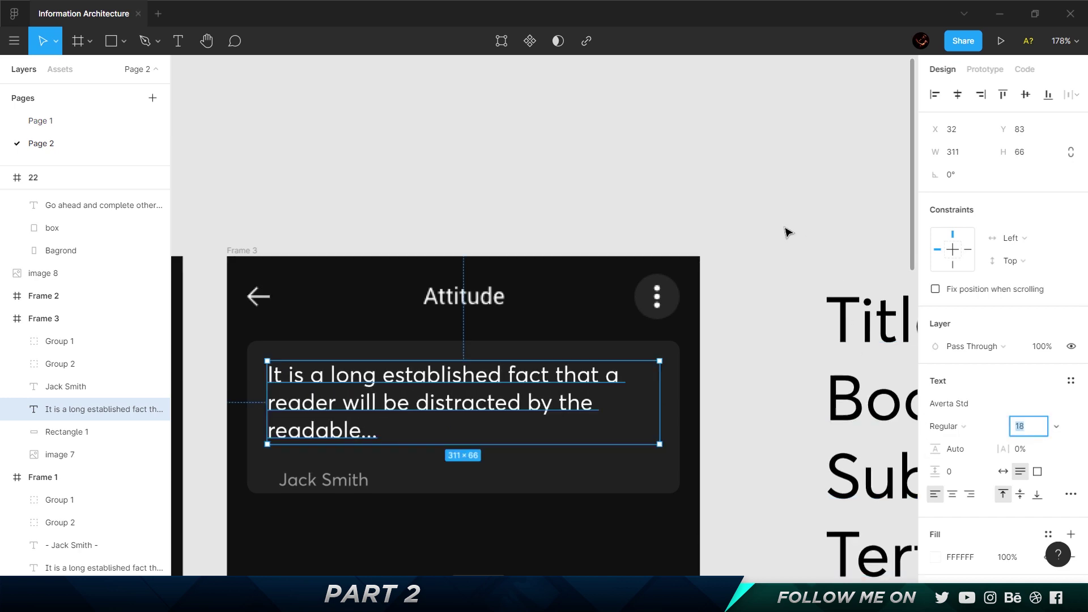
{"action": "key", "text": "Escape"}
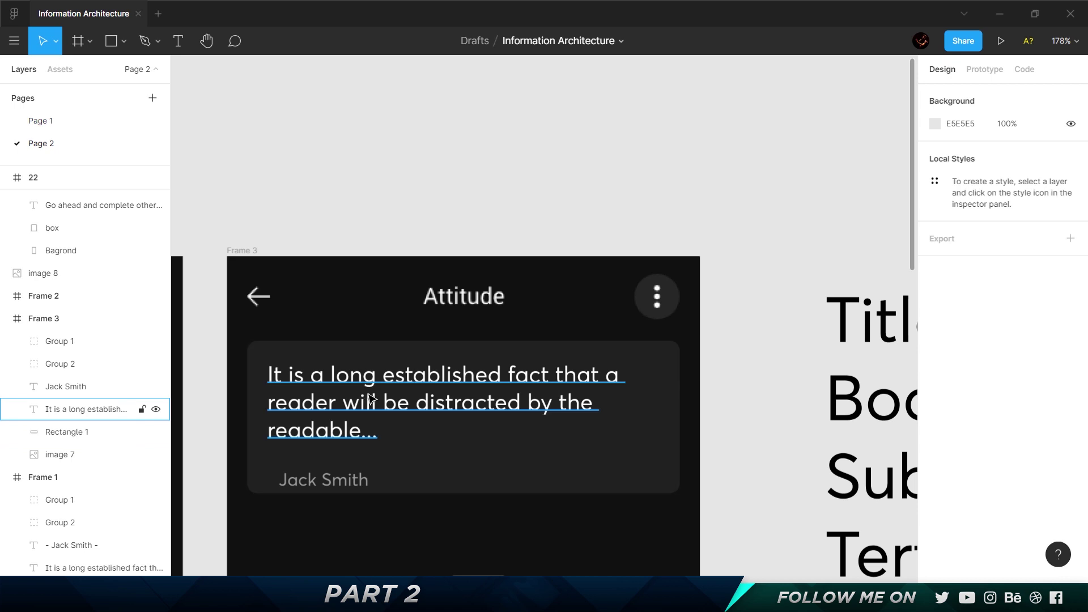
Shorten the last word of the quote to "rea..." so the text fits on two lines
{"action": "scroll", "coordinate": [491, 300], "scroll_direction": "left", "scroll_amount": 5}
{"action": "double_click", "coordinate": [652, 357]}
{"action": "left_click_drag", "start_coordinate": [587, 385], "coordinate": [422, 385]}
{"action": "key", "text": "Right"}
{"action": "key", "text": "Left"}
{"action": "key", "text": "Left"}
{"action": "key", "text": "Left"}
{"action": "key", "text": "BackSpace"}
{"action": "key", "text": "BackSpace"}
{"action": "key", "text": "BackSpace"}
{"action": "key", "text": "BackSpace"}
{"action": "key", "text": "Left"}
{"action": "key", "text": "Left"}
{"action": "key", "text": "Left"}
{"action": "key", "text": "Left"}
{"action": "key", "text": "BackSpace"}
{"action": "key", "text": "Return"}
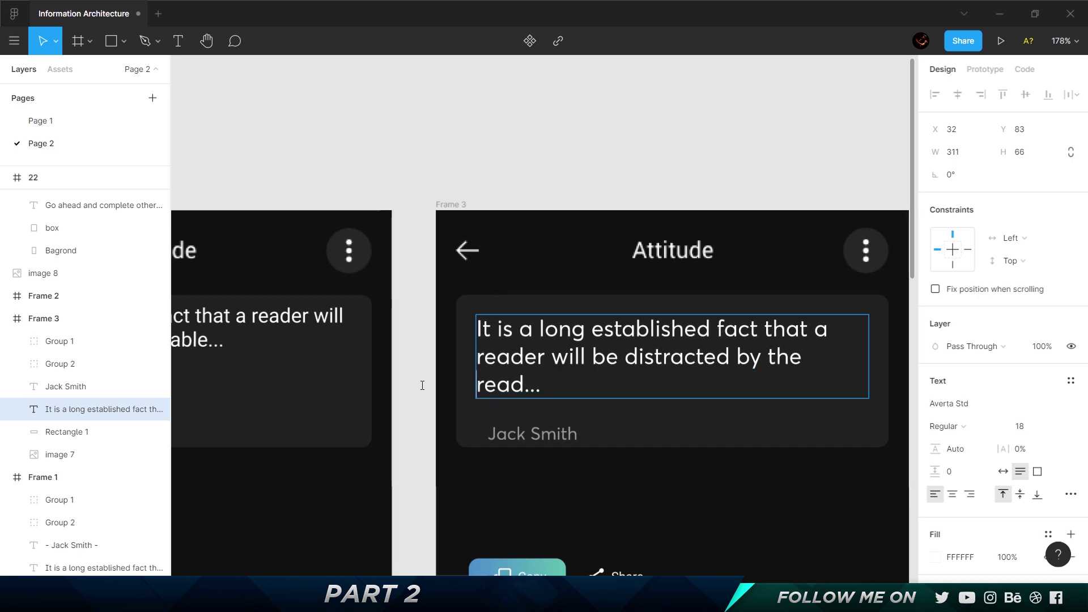
{"action": "key", "text": "Right"}
{"action": "key", "text": "Right"}
{"action": "key", "text": "Right"}
{"action": "key", "text": "ctrl+z"}
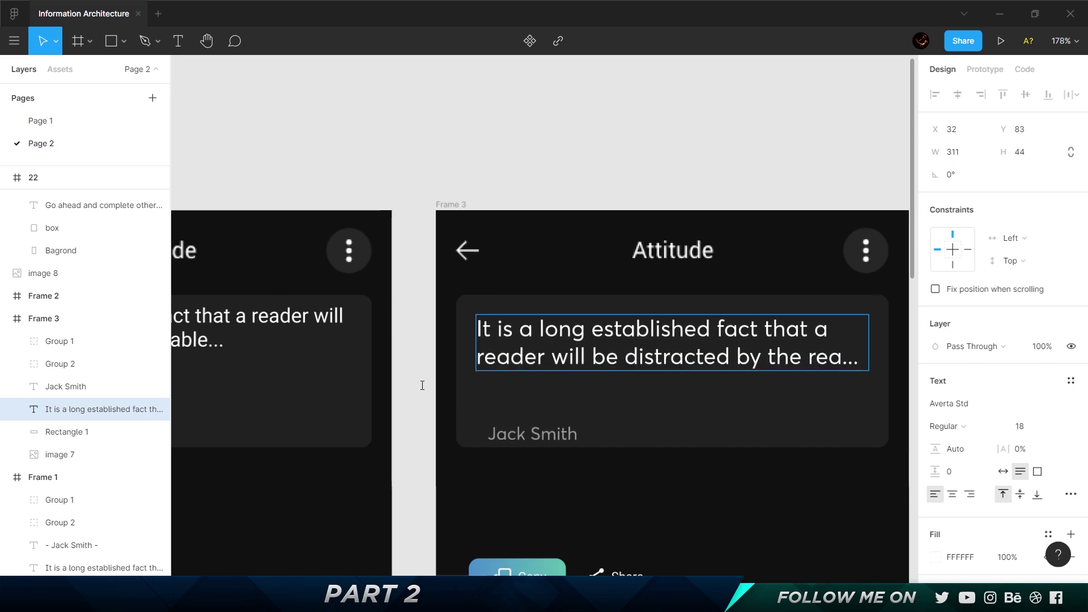
{"action": "key", "text": "Escape"}
Place the author line just below the quote text, aligned with its left edge, at X 32 and Y 135
{"action": "left_click", "coordinate": [559, 437]}
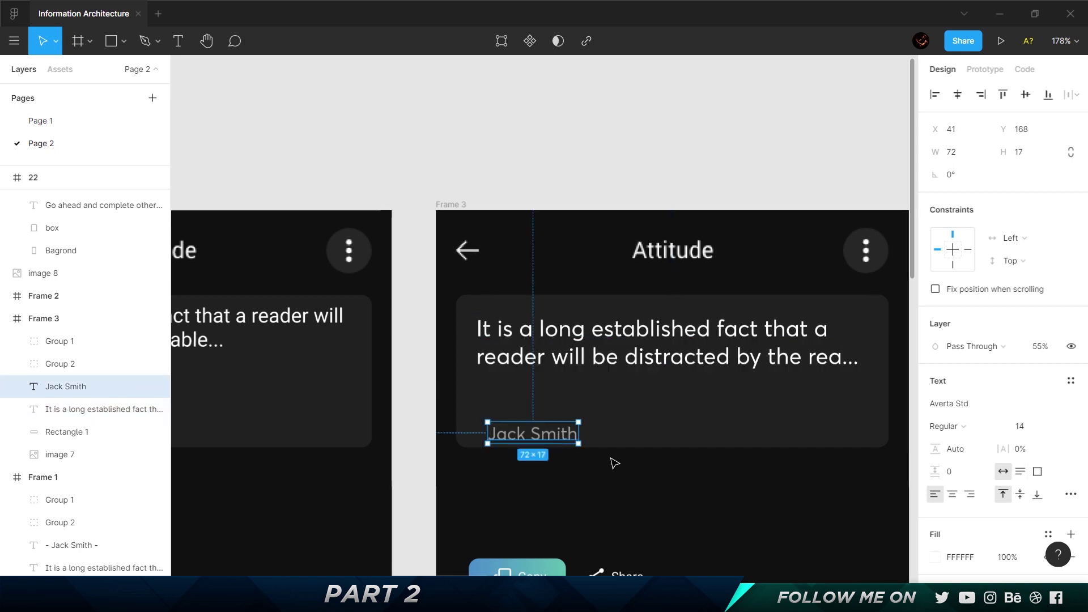
{"action": "scroll", "coordinate": [614, 464], "scroll_direction": "down", "scroll_amount": 3}
{"action": "scroll", "coordinate": [615, 464], "scroll_direction": "right", "scroll_amount": 5}
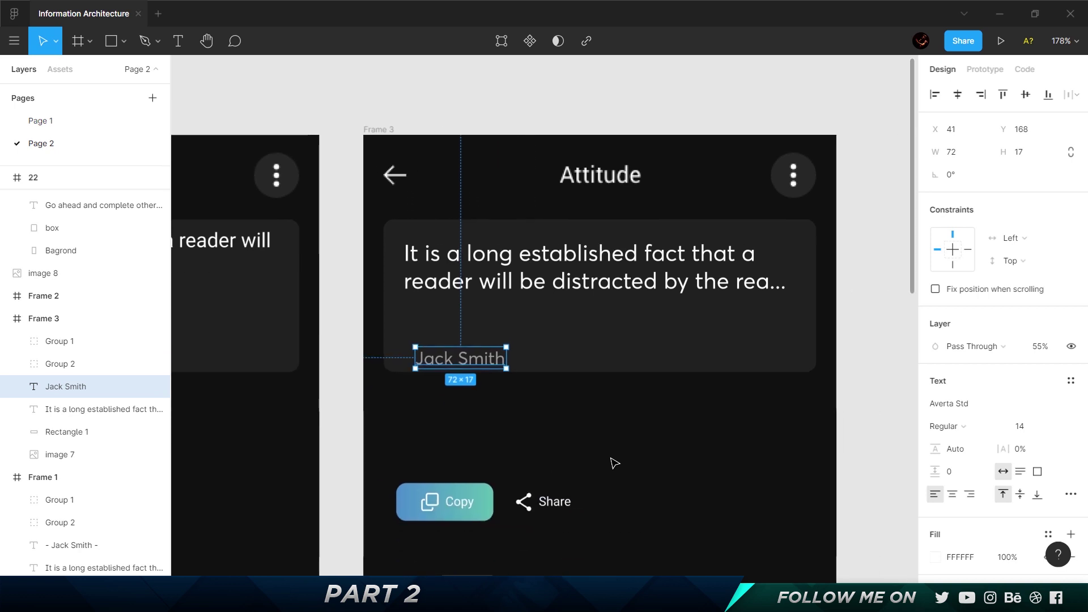
{"action": "scroll", "coordinate": [615, 463], "scroll_direction": "right", "scroll_amount": 5}
{"action": "scroll", "coordinate": [615, 463], "scroll_direction": "left", "scroll_amount": 5}
{"action": "scroll", "coordinate": [614, 463], "scroll_direction": "left", "scroll_amount": 2}
{"action": "left_click_drag", "start_coordinate": [483, 363], "coordinate": [473, 334]}
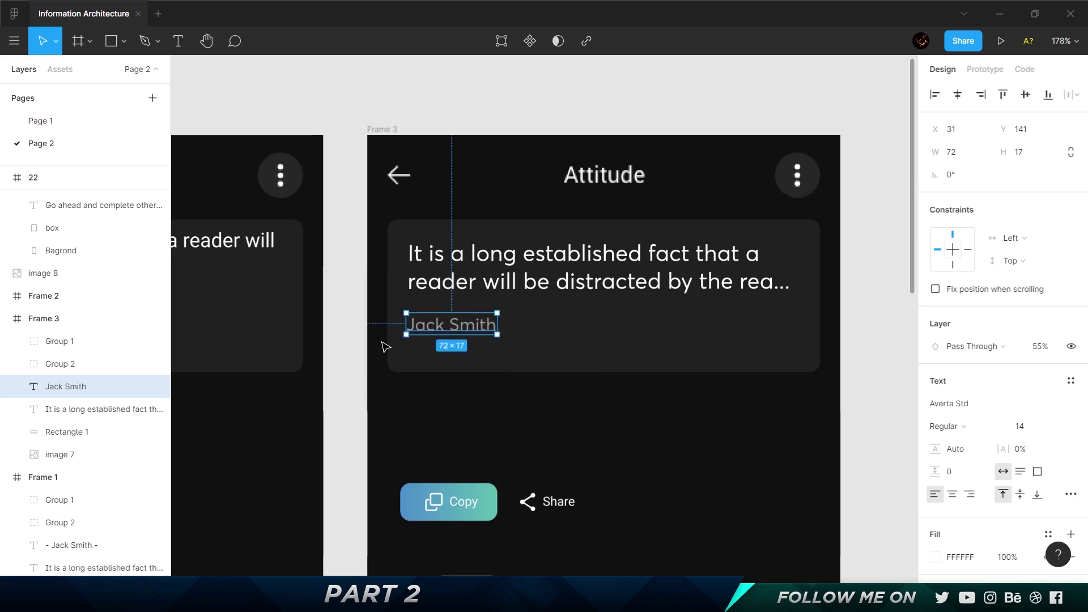
{"action": "key", "text": "Right"}
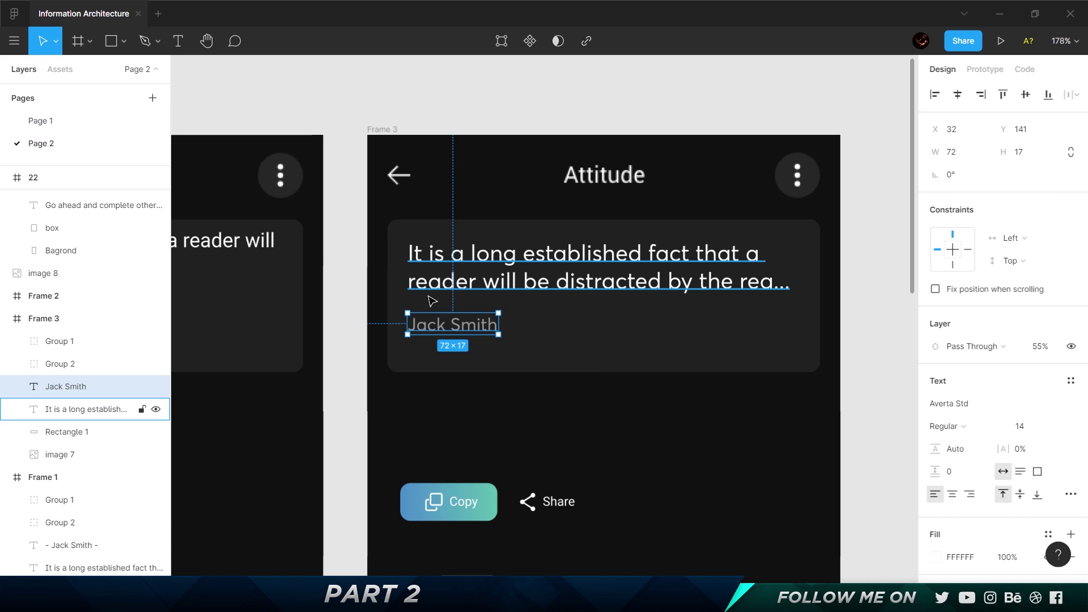
{"action": "key", "text": "Up"}
{"action": "key", "text": "Up"}
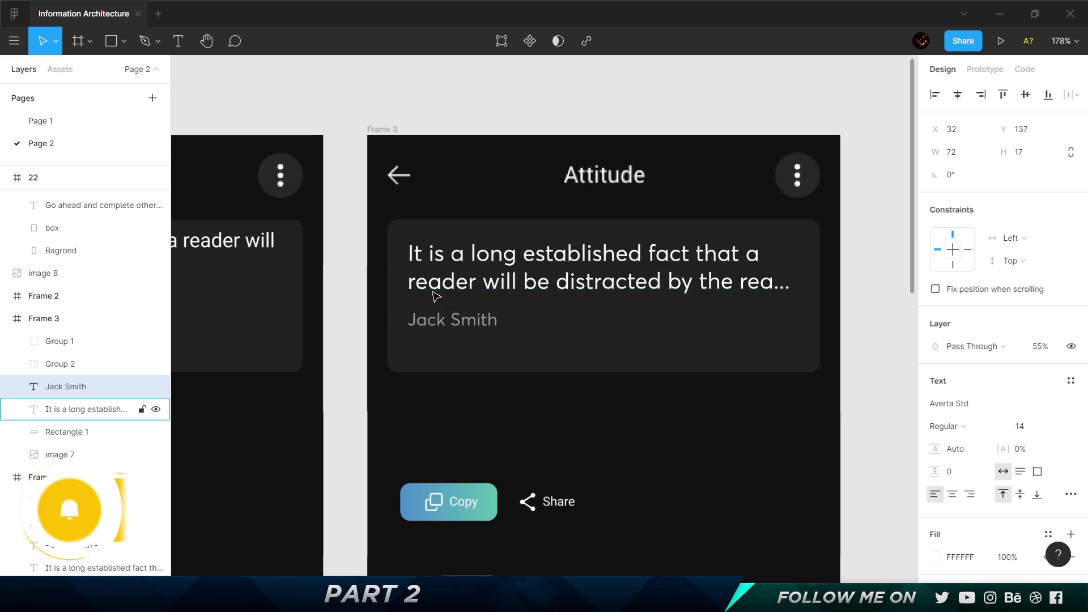
{"action": "key", "text": "Up"}
{"action": "key", "text": "Up"}
{"action": "key", "text": "Up"}
{"action": "key", "text": "Up"}
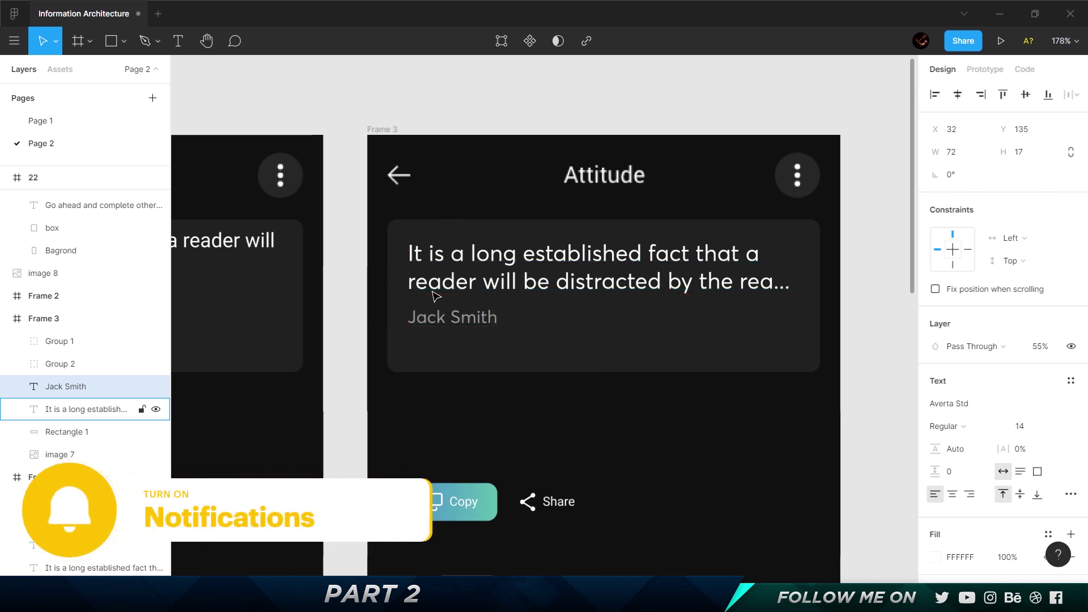
Extend the quote card's background rectangle downward to a height of 151
{"action": "left_click", "coordinate": [524, 423]}
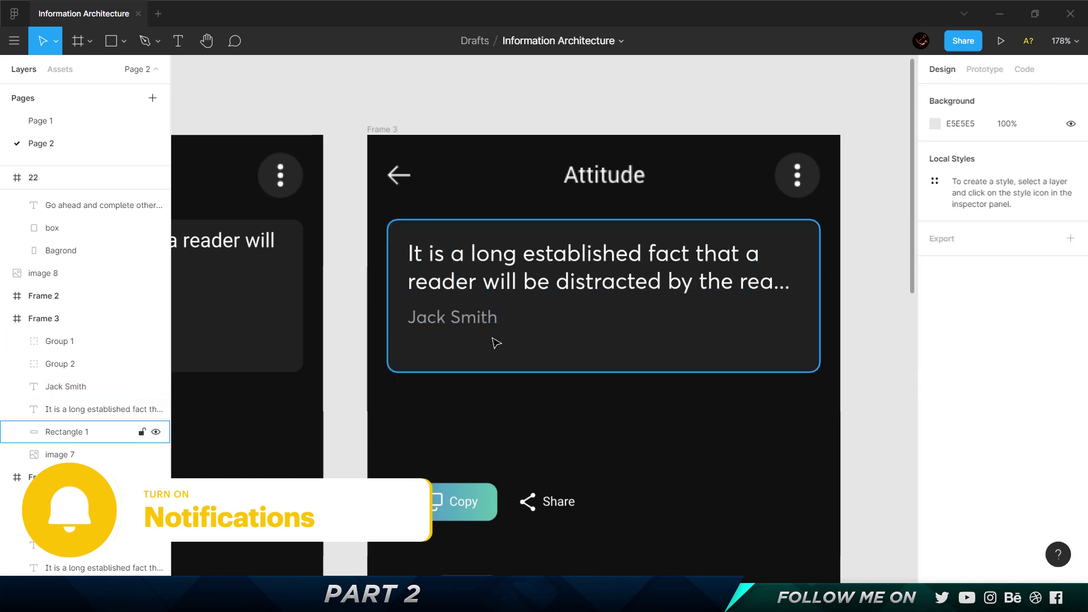
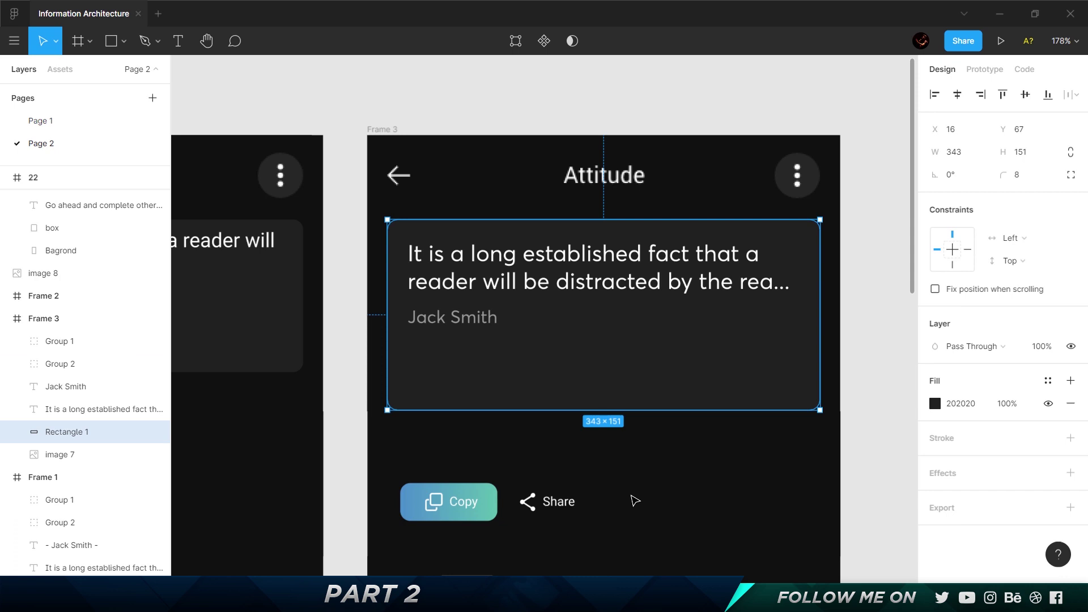
{"action": "scroll", "coordinate": [634, 500], "scroll_direction": "down", "scroll_amount": 2}
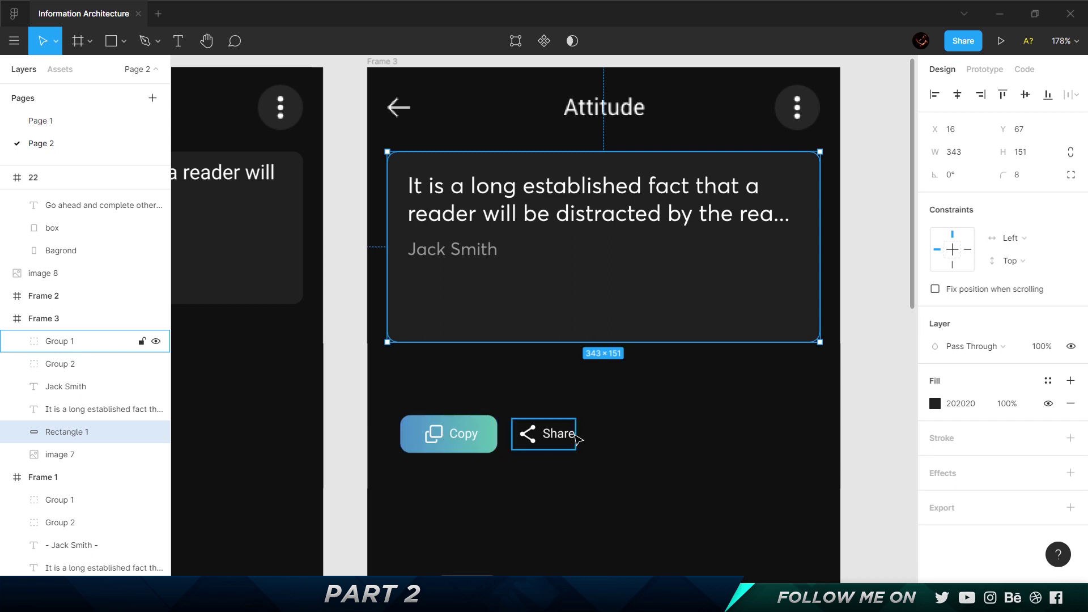
{"action": "left_click", "coordinate": [589, 476]}
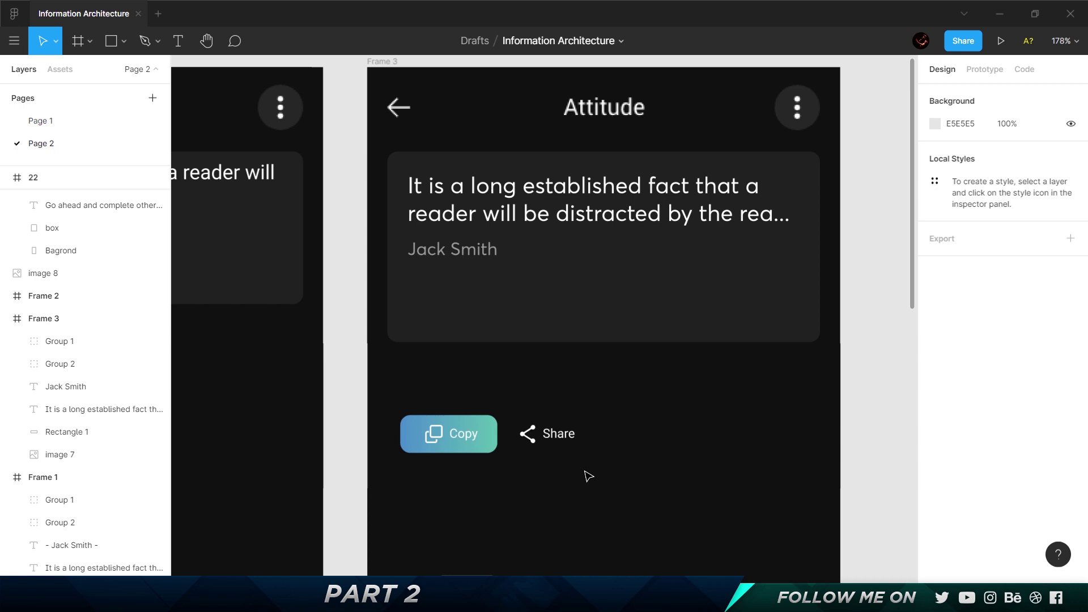
Delete the gradient background from the Copy button, keeping its icon and label
{"action": "left_click", "coordinate": [493, 447]}
{"action": "key", "text": "Escape"}
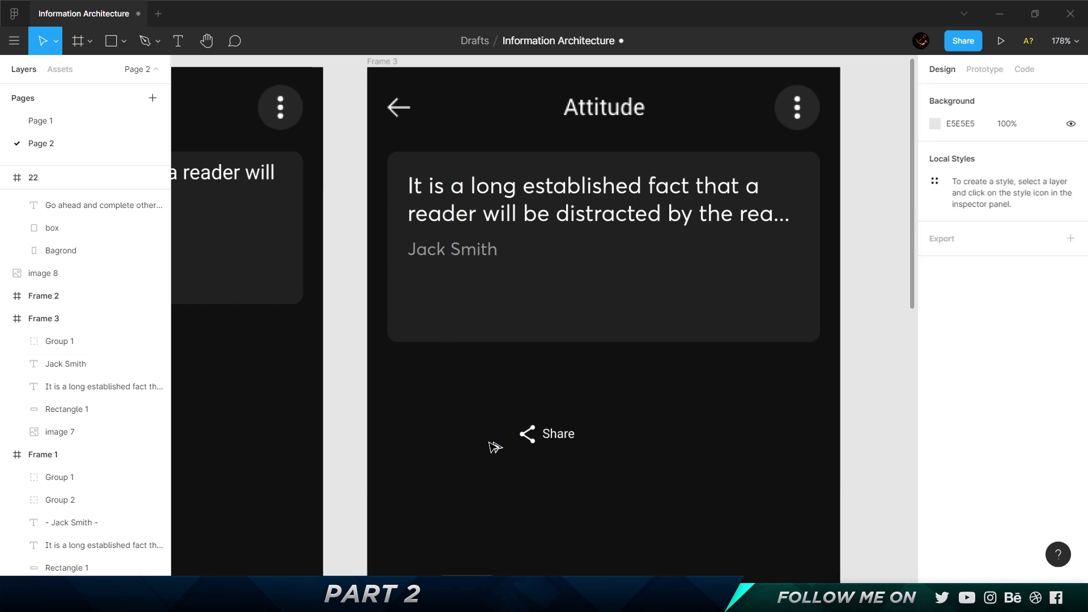
{"action": "left_click", "coordinate": [493, 447]}
{"action": "double_click", "coordinate": [493, 447]}
{"action": "key", "text": "Escape"}
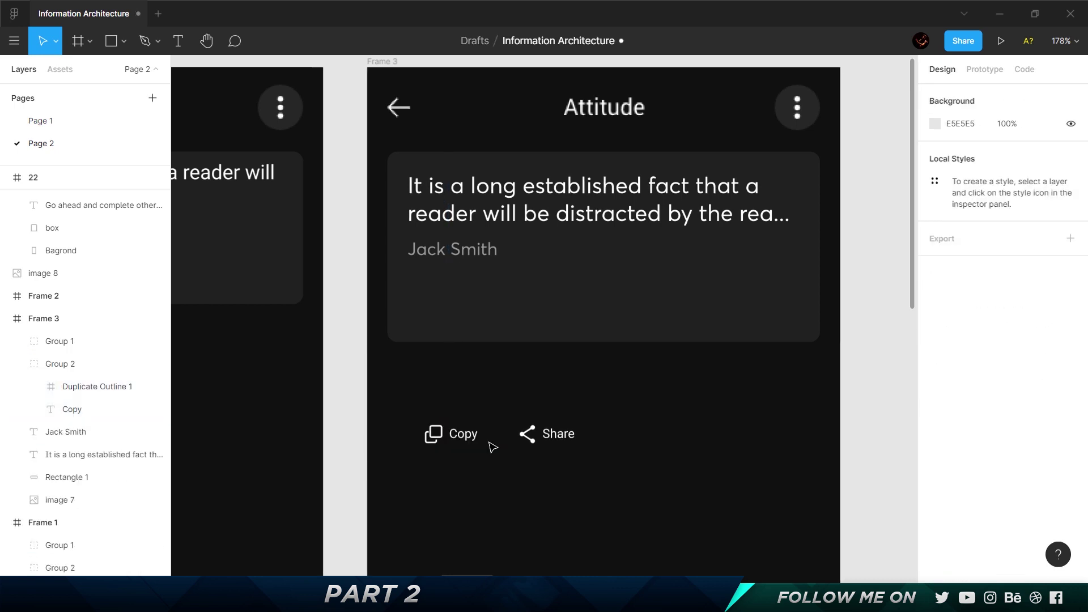
Inspect the Copy and Share groups' sizes and positions below the card
{"action": "left_click", "coordinate": [441, 443]}
{"action": "left_click", "coordinate": [570, 445]}
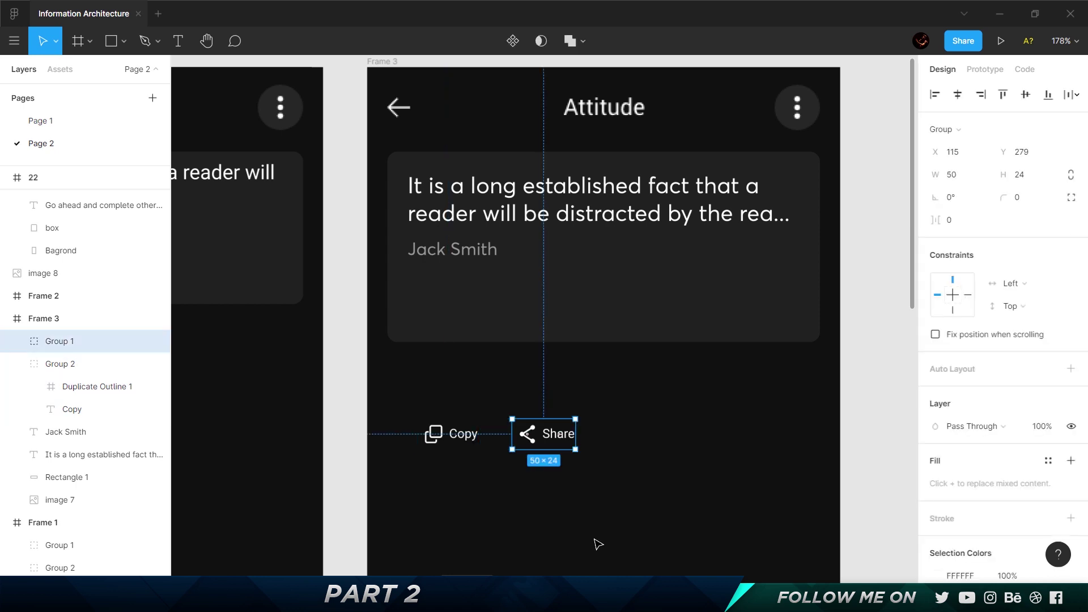
{"action": "key", "text": "Escape"}
{"action": "left_click", "coordinate": [455, 441]}
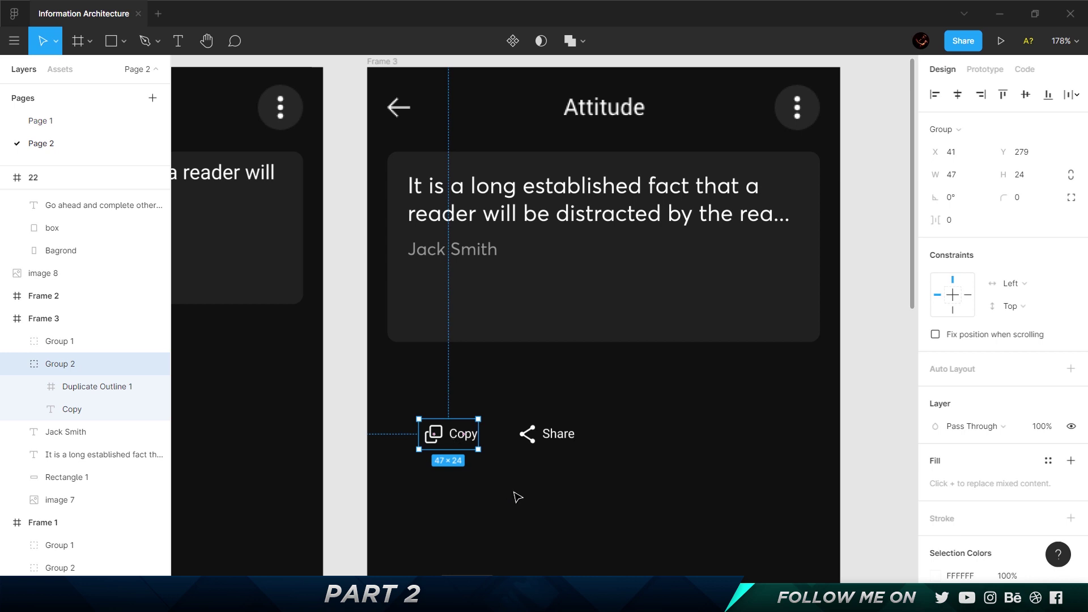
{"action": "scroll", "coordinate": [518, 496], "scroll_direction": "right", "scroll_amount": 2}
{"action": "key", "text": "Escape"}
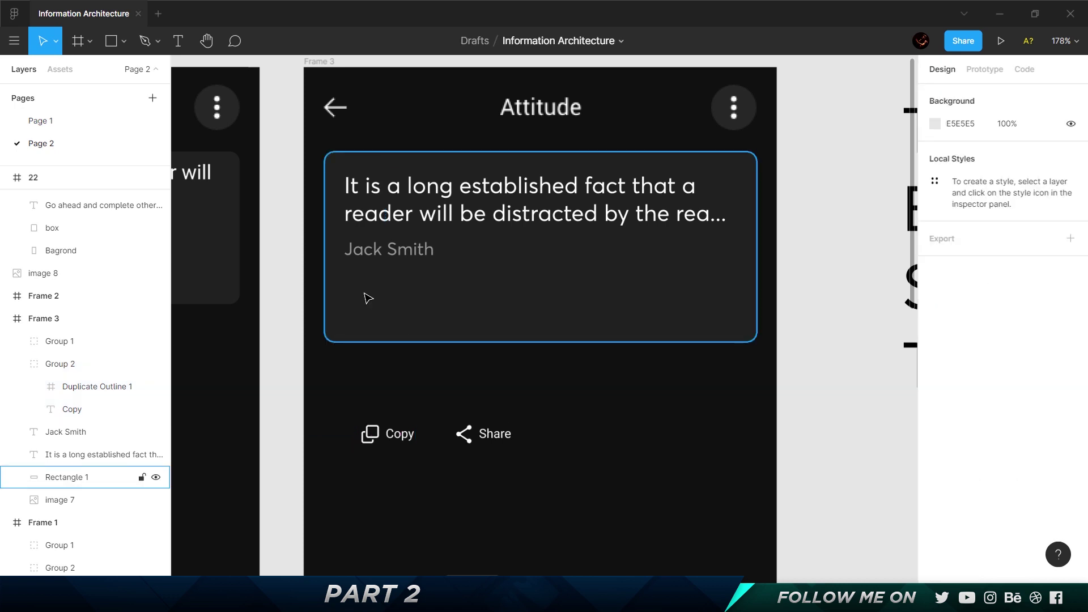
Draw a horizontal divider line 311 wide at X 32, Y 169 below the author line, and colour its stroke white (FFFFFF)
{"action": "key", "text": "l"}
{"action": "left_click_drag", "start_coordinate": [349, 281], "coordinate": [739, 280]}
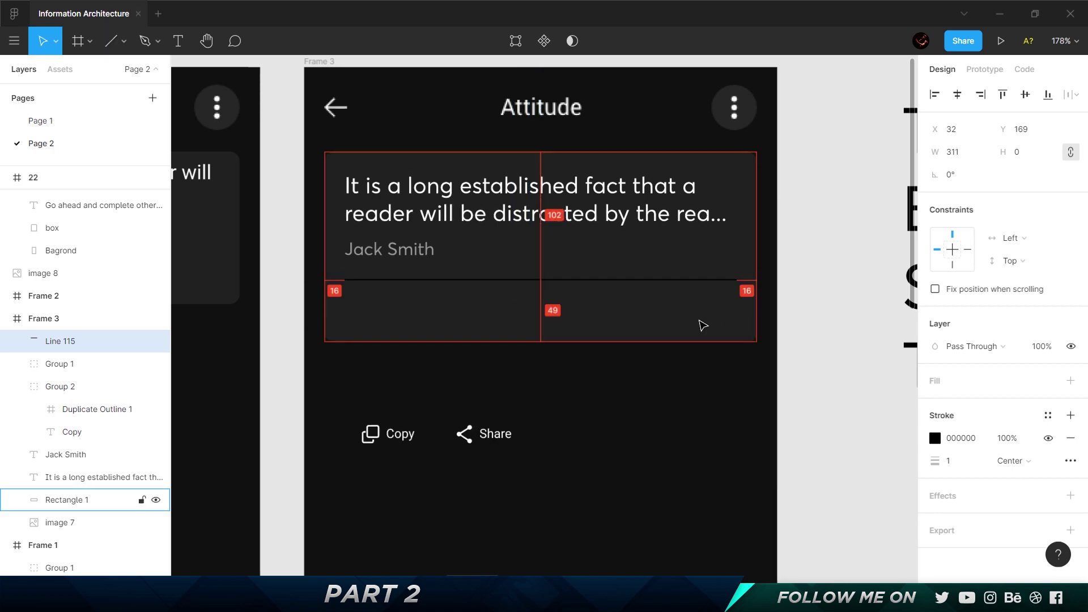
{"action": "left_click", "coordinate": [1047, 416]}
{"action": "left_click", "coordinate": [969, 444]}
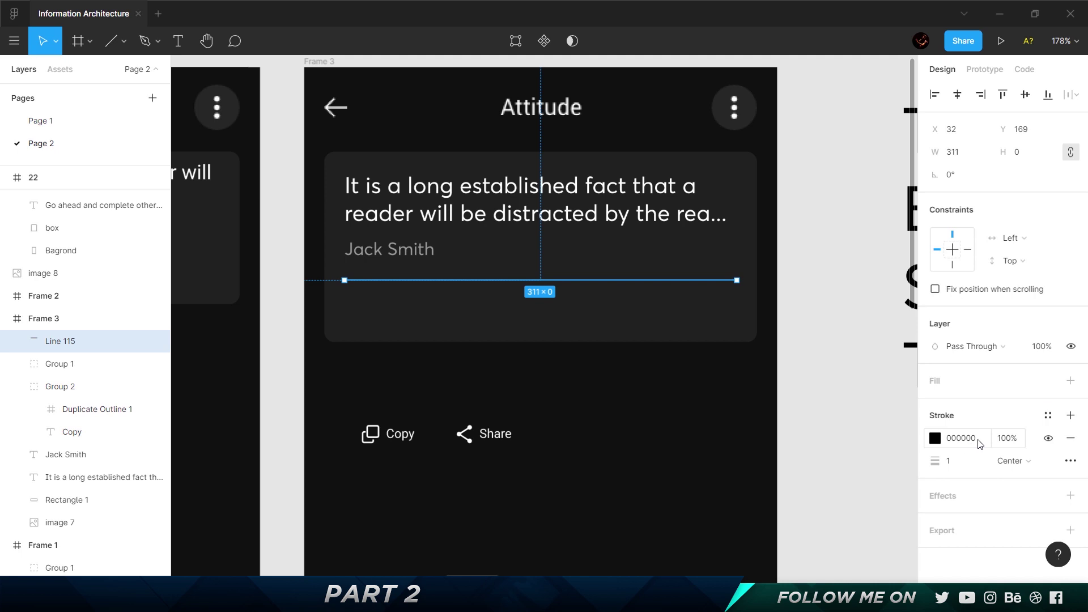
{"action": "left_click", "coordinate": [937, 441]}
{"action": "left_click_drag", "start_coordinate": [807, 308], "coordinate": [629, 117]}
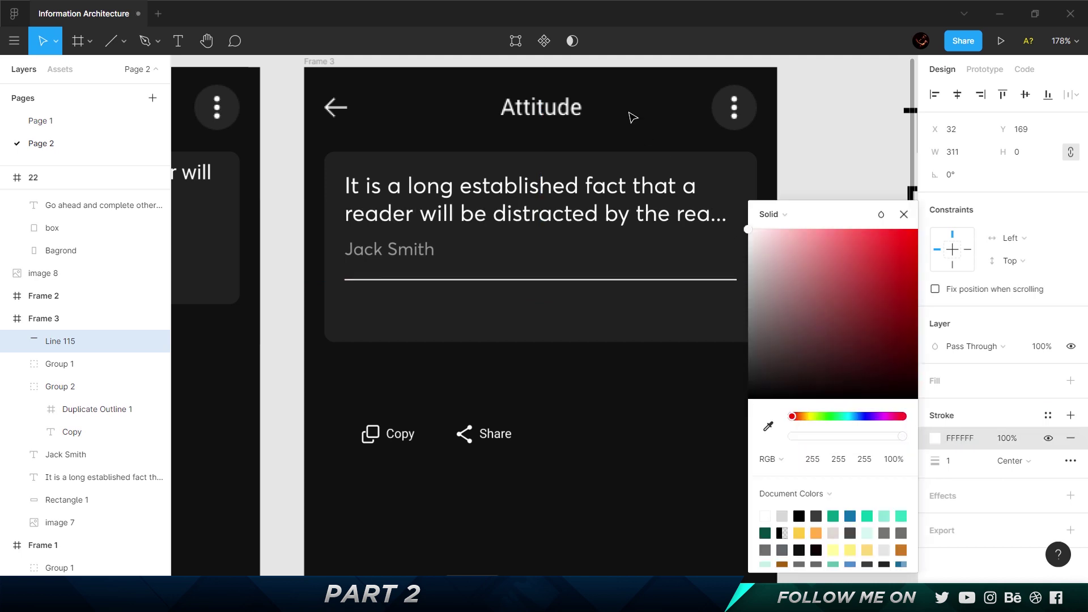
Set the divider's stroke opacity to 12% and move it up to Y 168, 16 px below the author line
{"action": "left_click", "coordinate": [1007, 438]}
{"action": "type", "text": "12"}
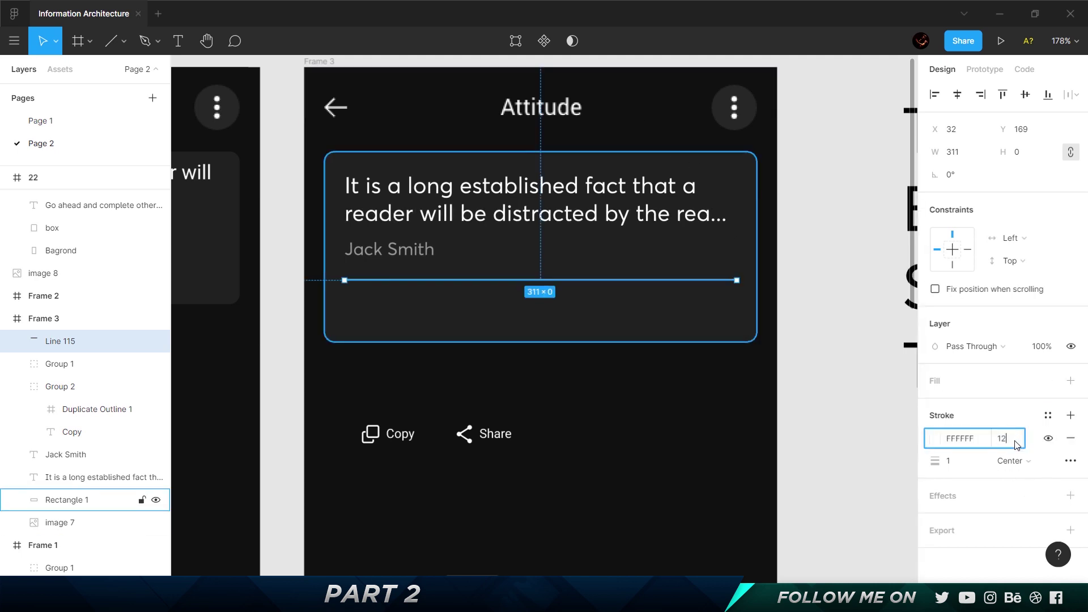
{"action": "key", "text": "Return"}
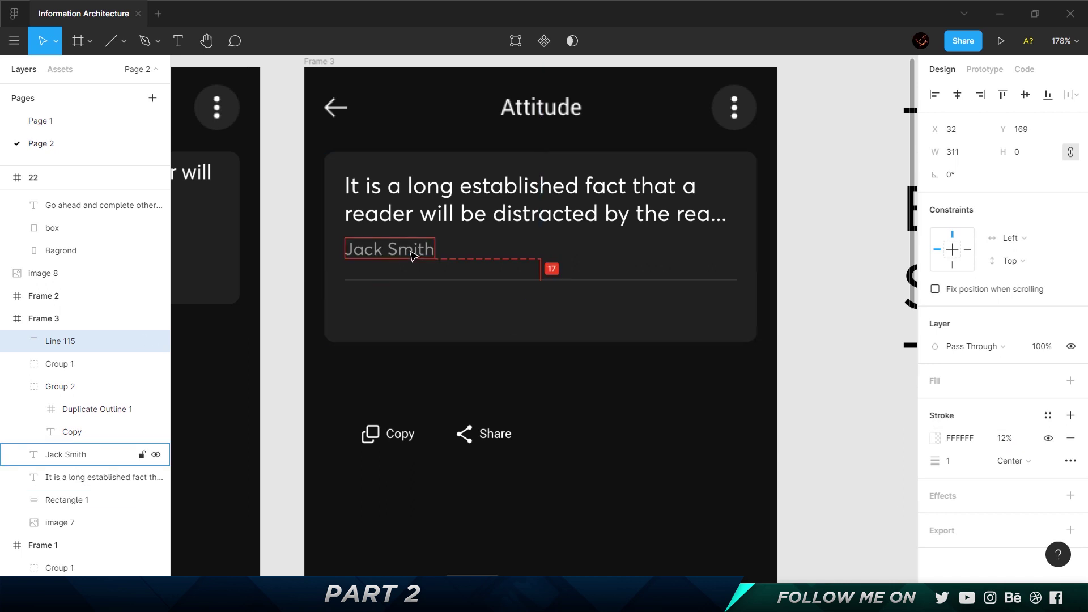
{"action": "key", "text": "Up"}
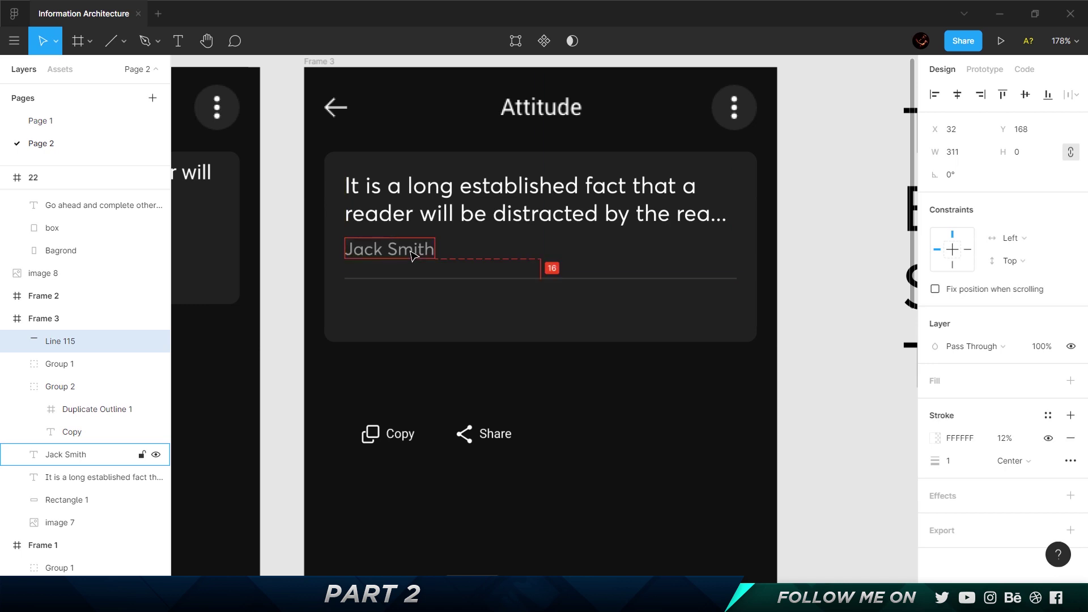
{"action": "left_click", "coordinate": [388, 252]}
{"action": "left_click", "coordinate": [469, 357]}
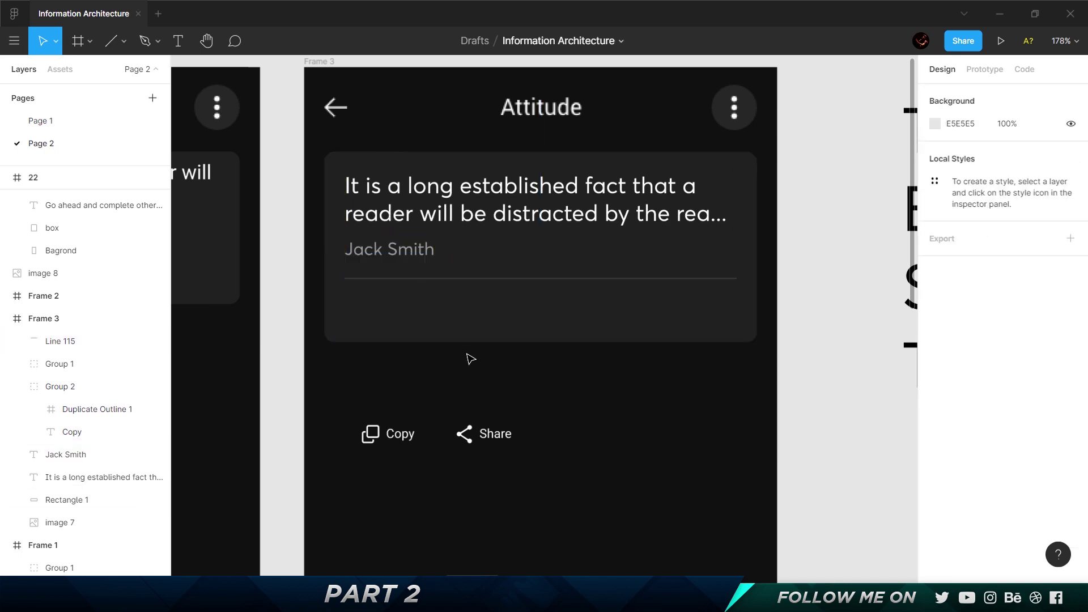
Add the word "by" and a space before the author's name
{"action": "left_click", "coordinate": [399, 250]}
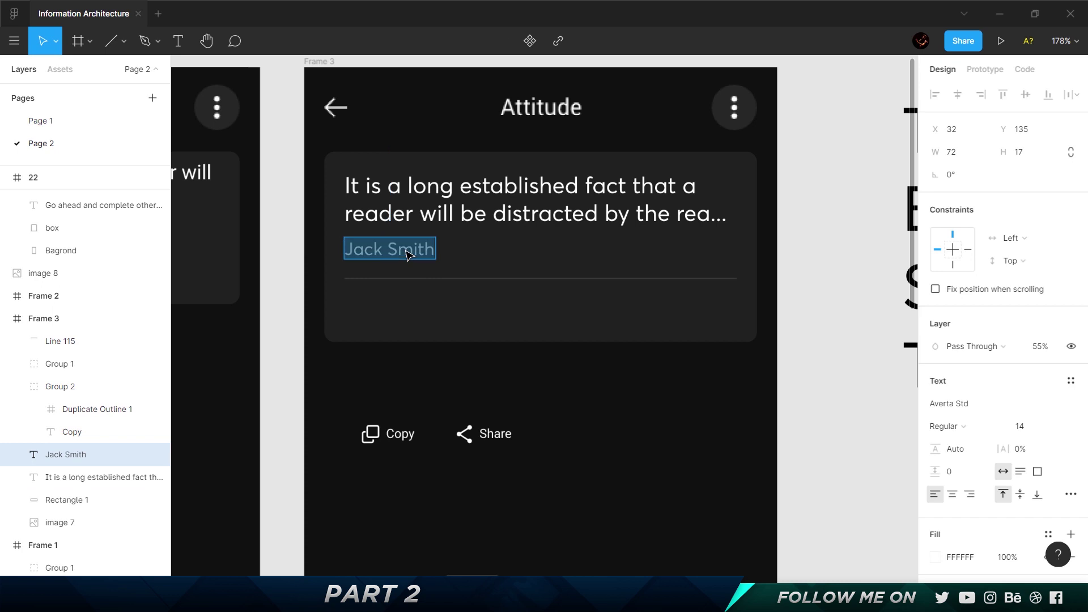
{"action": "double_click", "coordinate": [405, 253]}
{"action": "key", "text": "Home"}
{"action": "type", "text": "my"}
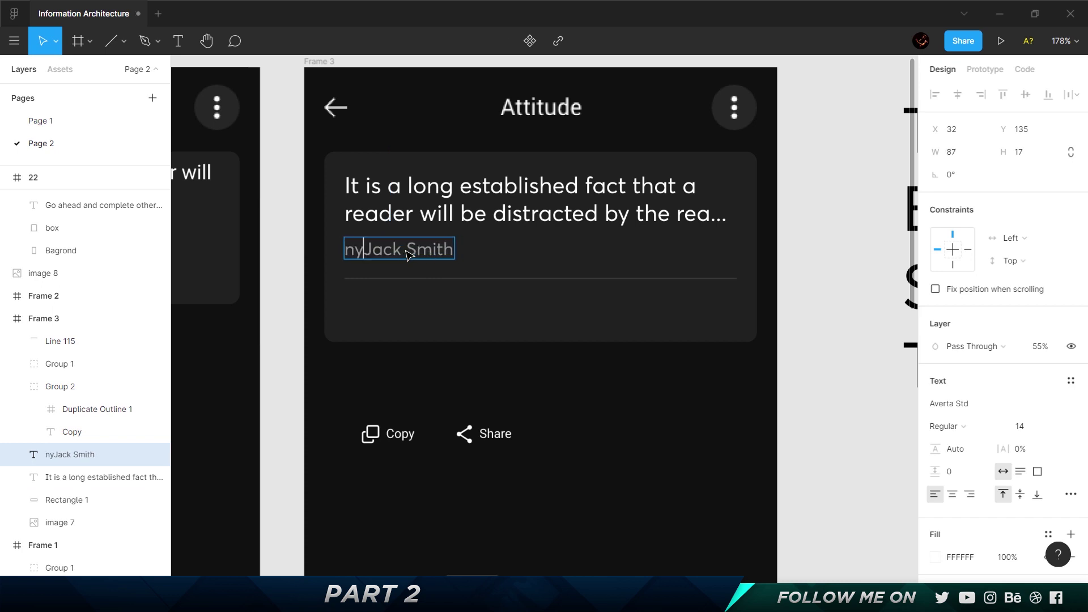
{"action": "key", "text": "BackSpace"}
{"action": "key", "text": "BackSpace"}
{"action": "type", "text": "by"}
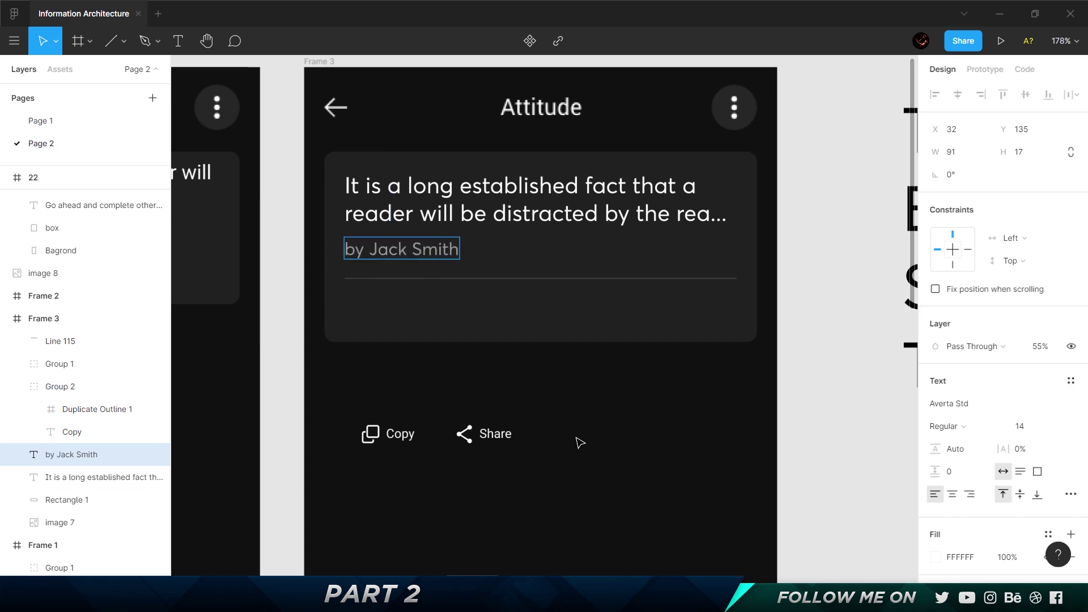
{"action": "key", "text": "Escape"}
Change the font of the Copy and Share labels to Averta Std
{"action": "left_click", "coordinate": [411, 434]}
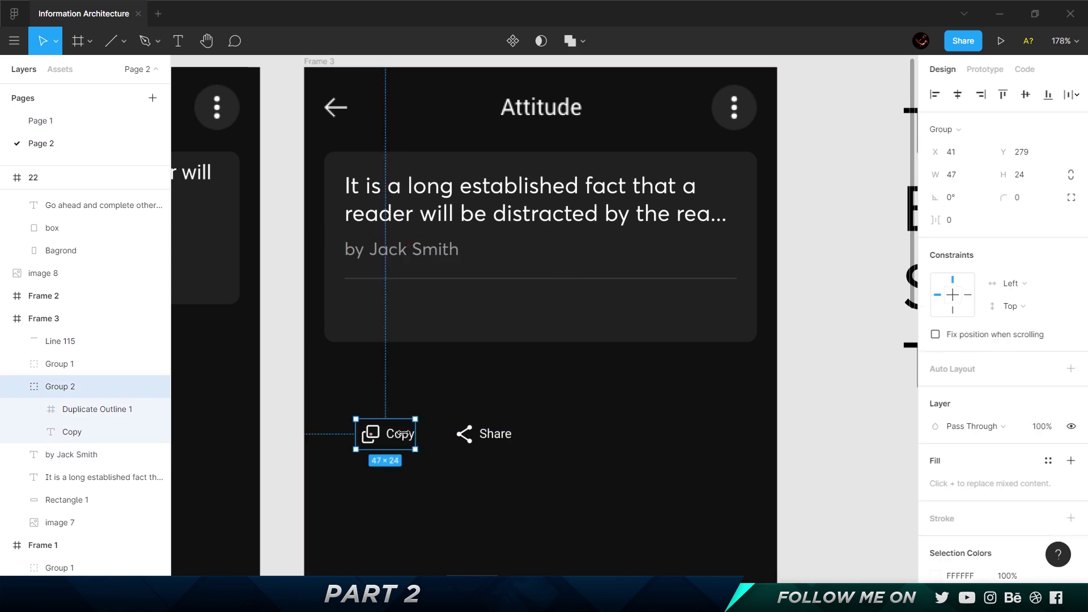
{"action": "double_click", "coordinate": [400, 433]}
{"action": "left_click", "coordinate": [496, 433], "text": "shift"}
{"action": "left_click", "coordinate": [948, 380]}
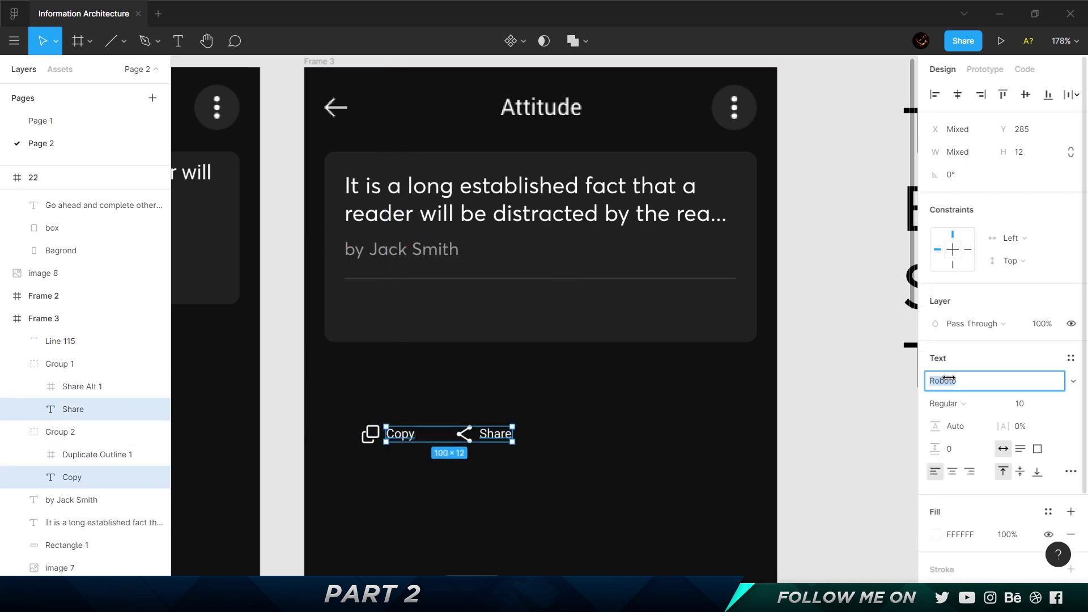
{"action": "type", "text": "Aven"}
{"action": "key", "text": "Return"}
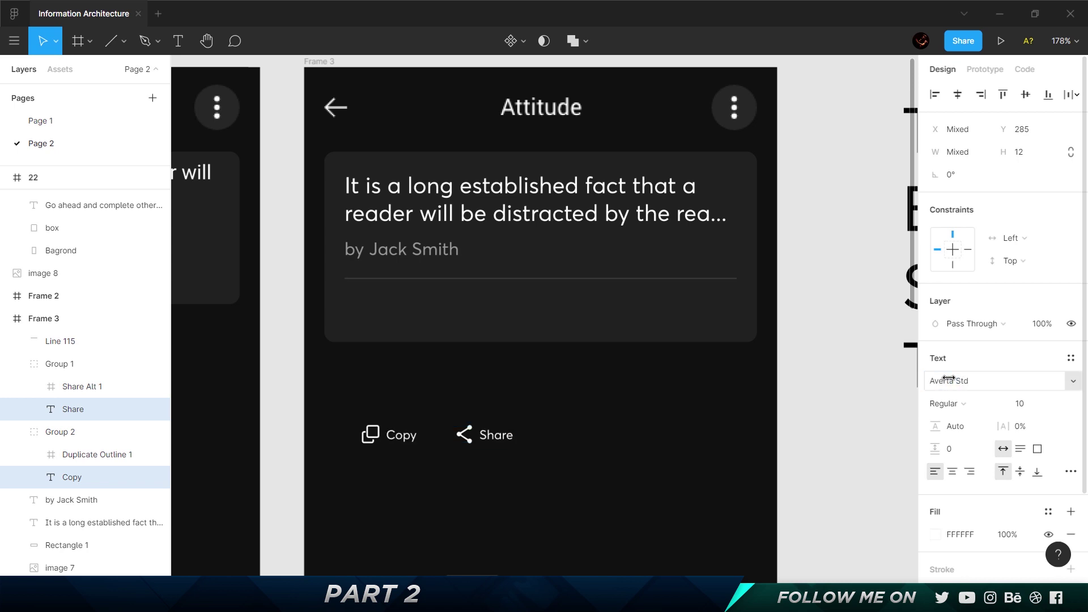
{"action": "left_click", "coordinate": [554, 476]}
Group the Copy and Share buttons together and move the group into the card below the divider, at X 112, Y 176
{"action": "left_click_drag", "start_coordinate": [385, 435], "coordinate": [448, 315]}
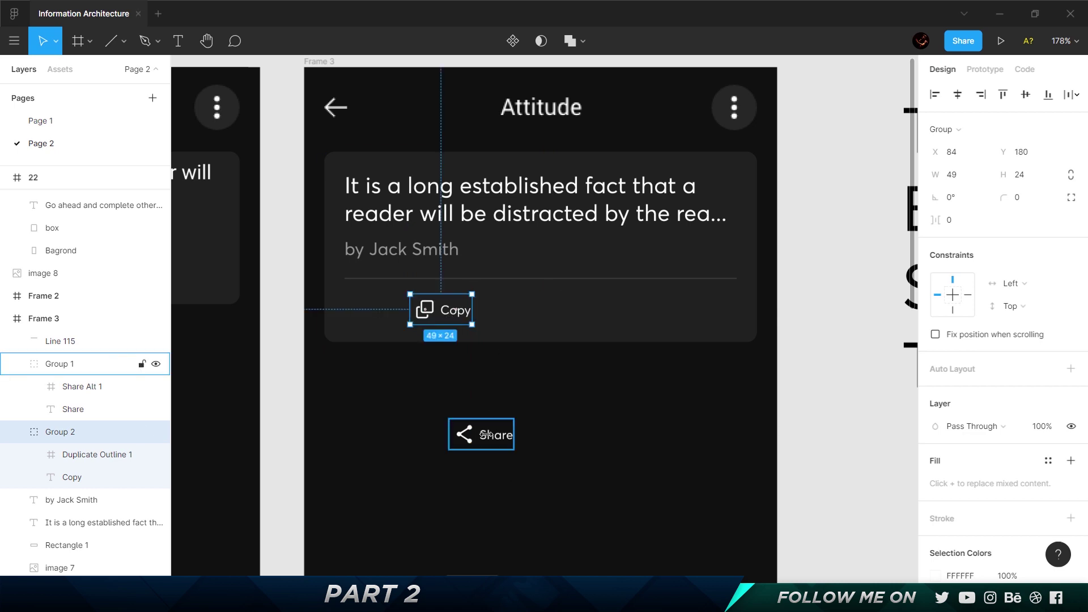
{"action": "key", "text": "ctrl+z"}
{"action": "left_click_drag", "start_coordinate": [336, 397], "coordinate": [556, 481]}
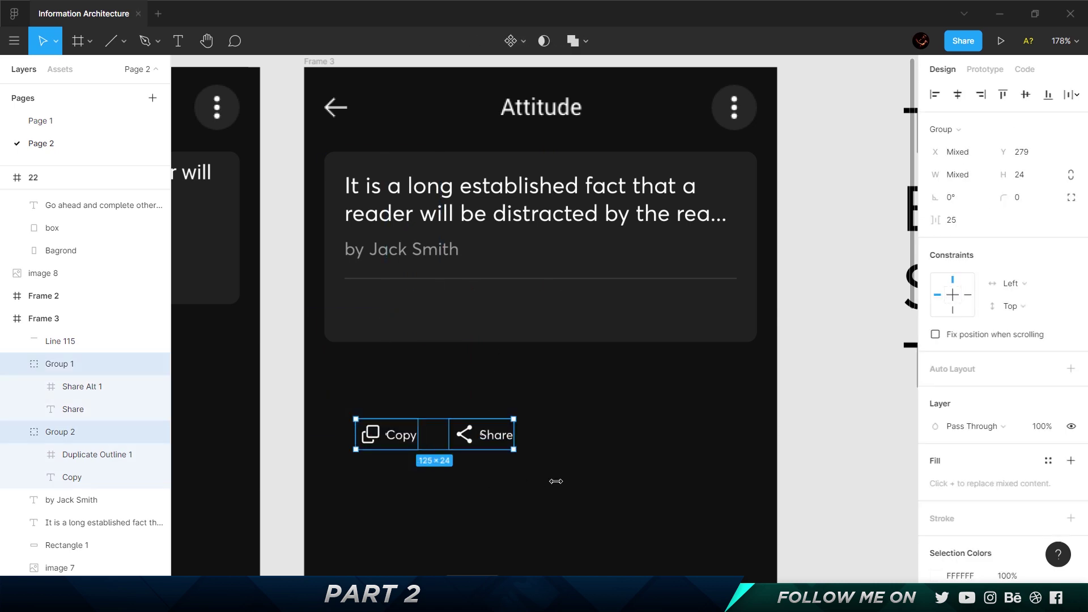
{"action": "key", "text": "ctrl+g"}
{"action": "left_click_drag", "start_coordinate": [498, 438], "coordinate": [587, 309]}
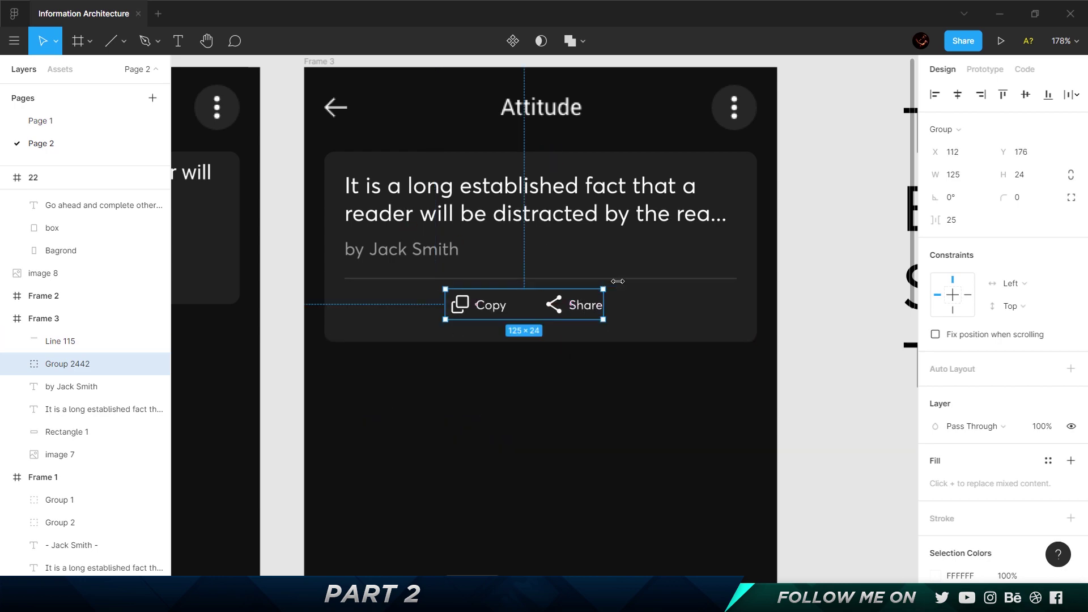
{"action": "key", "text": "Escape"}
{"action": "key", "text": "super"}
{"action": "left_click", "coordinate": [633, 378]}
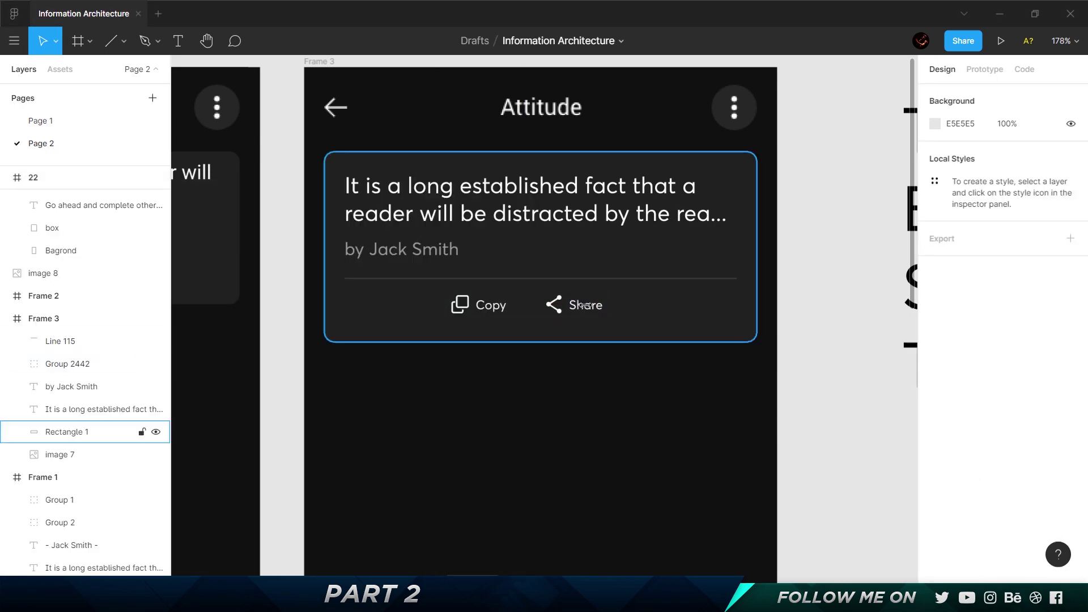
Nudge the Copy and Share group down to Y 180, 12 px below the divider
{"action": "left_click", "coordinate": [595, 295]}
{"action": "key", "text": "Down"}
{"action": "key", "text": "Down"}
{"action": "key", "text": "Down"}
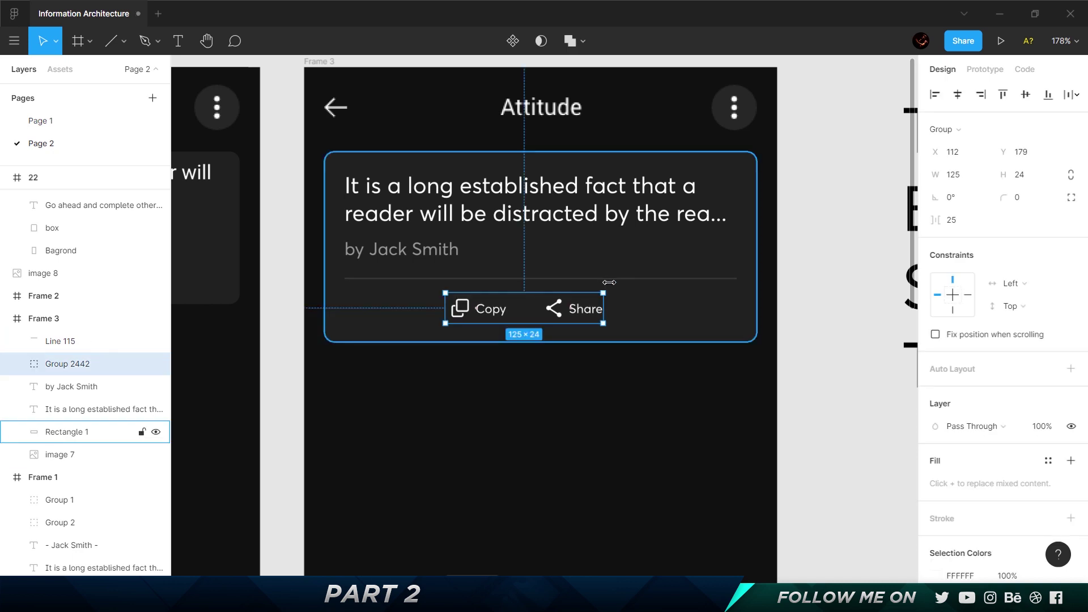
{"action": "key", "text": "alt"}
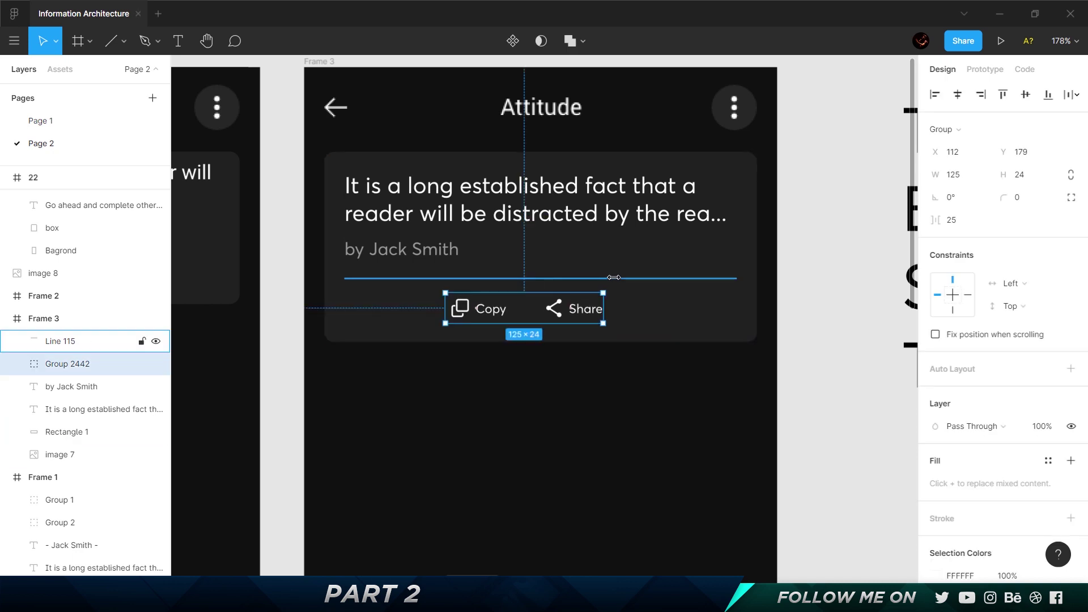
{"action": "left_click", "coordinate": [585, 469]}
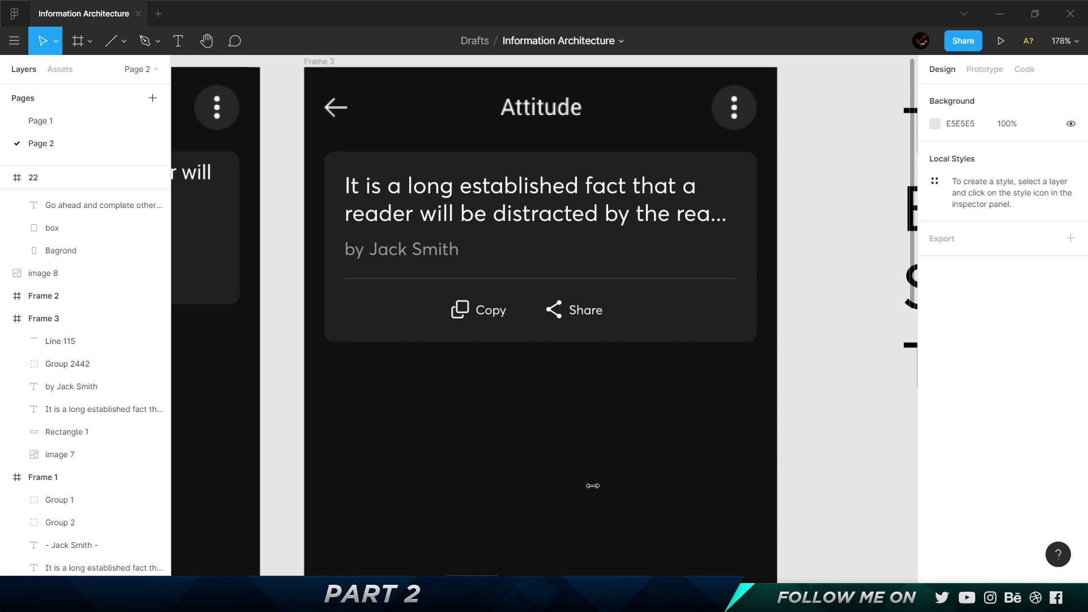
Set the card background's height to 149 and check the spacing beneath the Copy and Share group
{"action": "left_click", "coordinate": [572, 303]}
{"action": "left_click", "coordinate": [600, 322]}
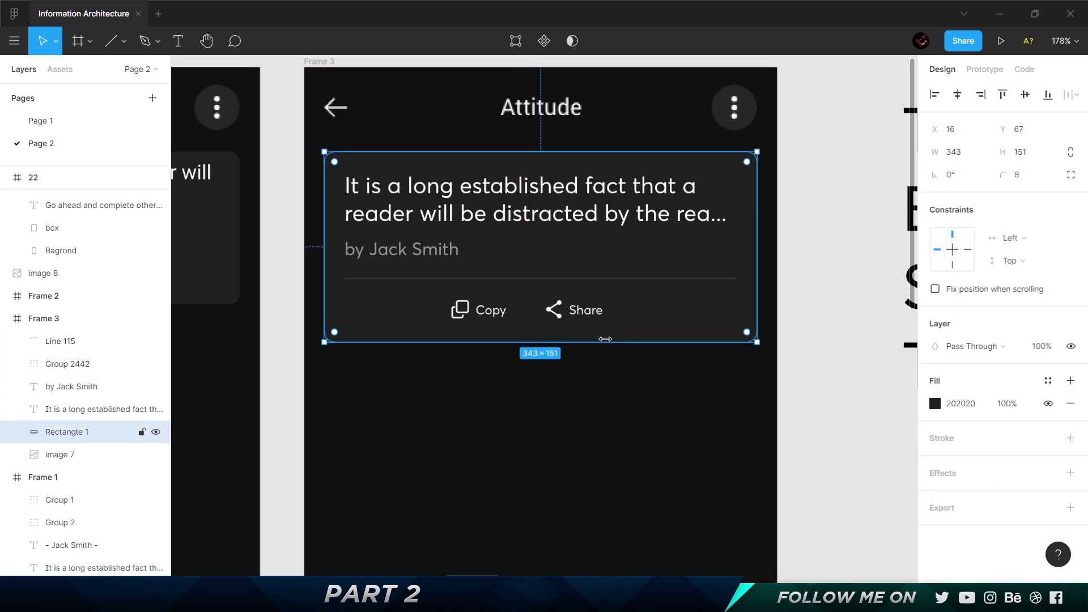
{"action": "left_click", "coordinate": [1027, 152]}
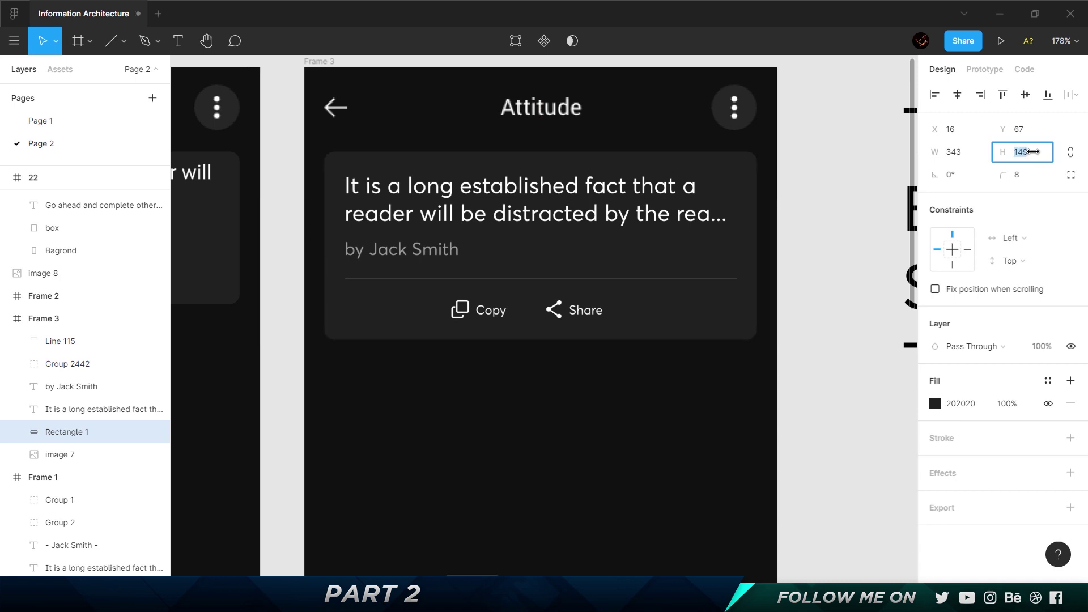
{"action": "left_click", "coordinate": [652, 388]}
{"action": "left_click", "coordinate": [574, 309]}
{"action": "key", "text": "alt"}
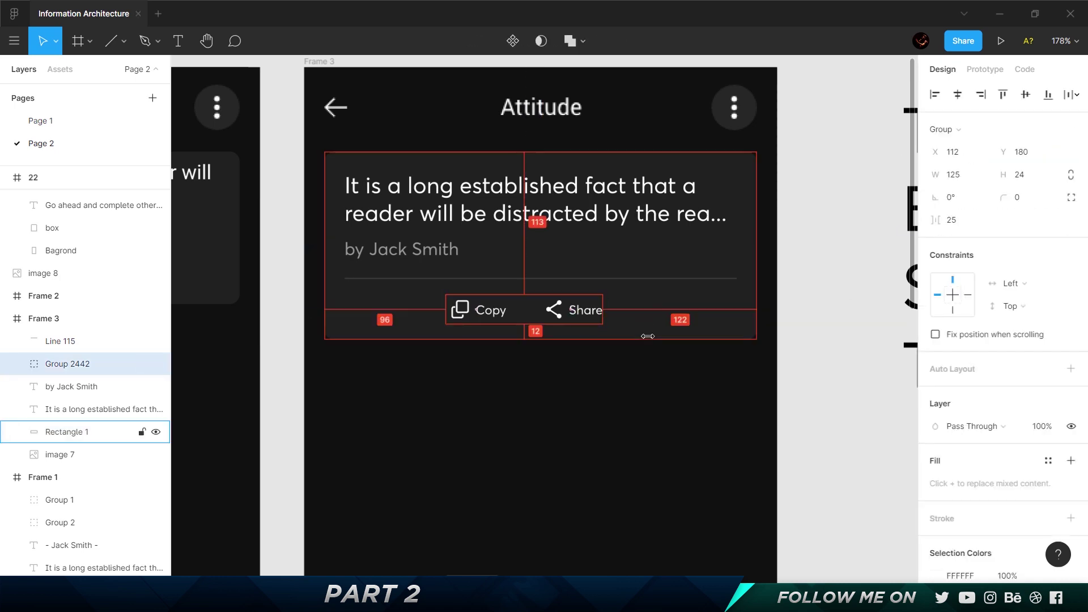
Set the spacing between the Copy and Share buttons to 48
{"action": "left_click", "coordinate": [626, 405]}
{"action": "left_click", "coordinate": [566, 310]}
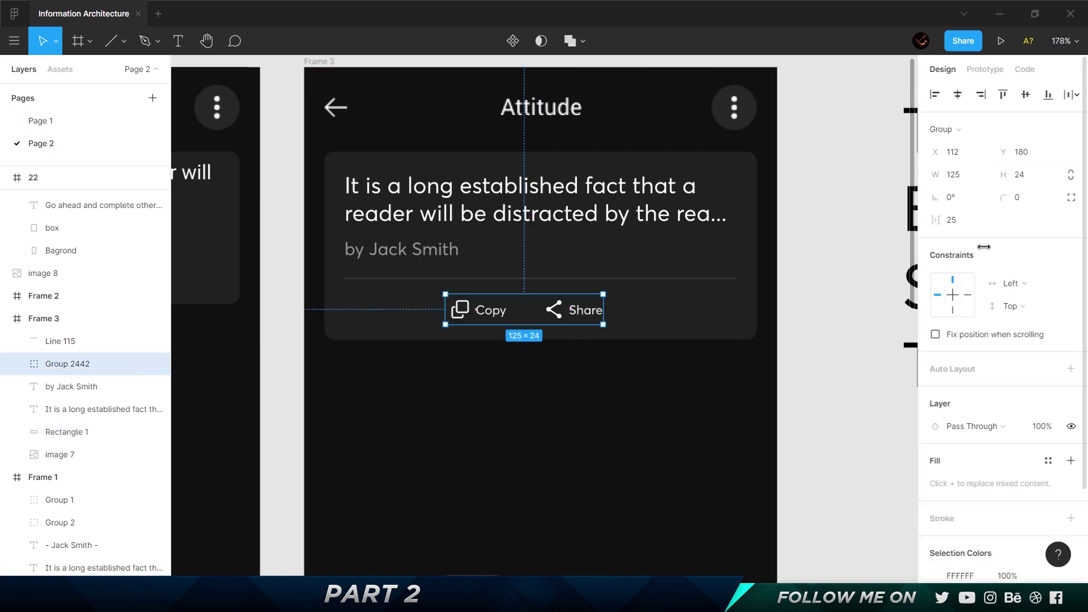
{"action": "left_click", "coordinate": [962, 217]}
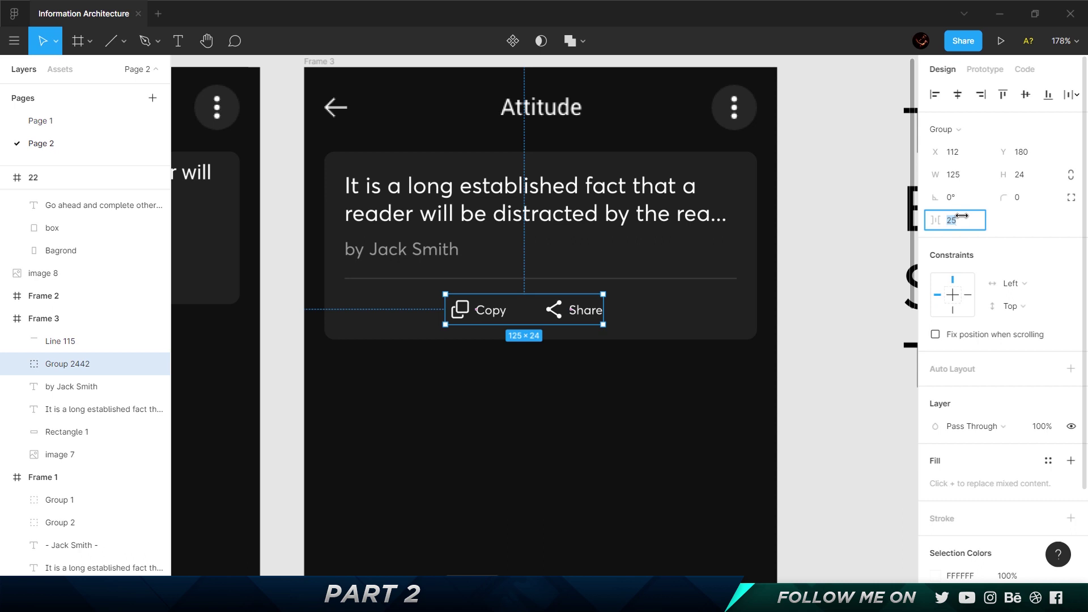
{"action": "type", "text": "48"}
{"action": "key", "text": "Return"}
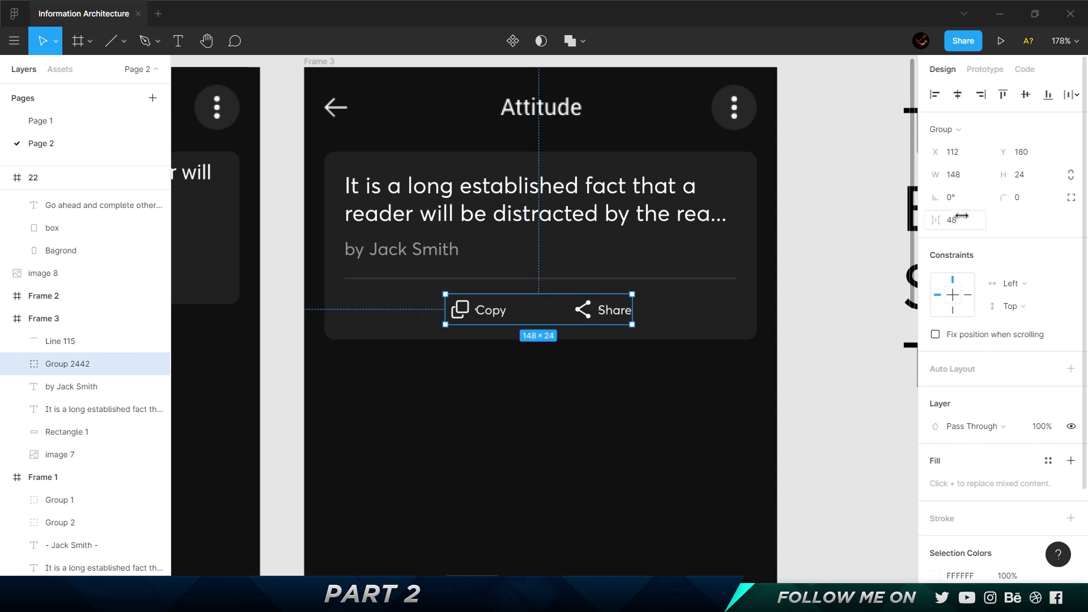
Set the spacing between the Copy and Share buttons to 64 and centre their group horizontally in the frame
{"action": "left_click", "coordinate": [961, 215]}
{"action": "type", "text": "64"}
{"action": "key", "text": "Return"}
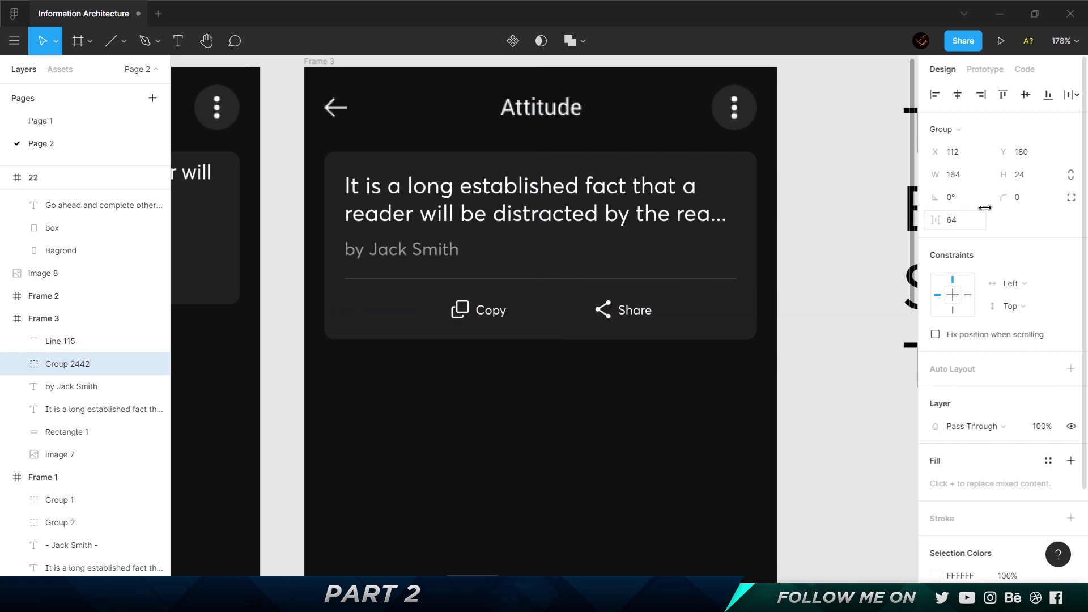
{"action": "left_click", "coordinate": [958, 95]}
{"action": "left_click", "coordinate": [823, 298]}
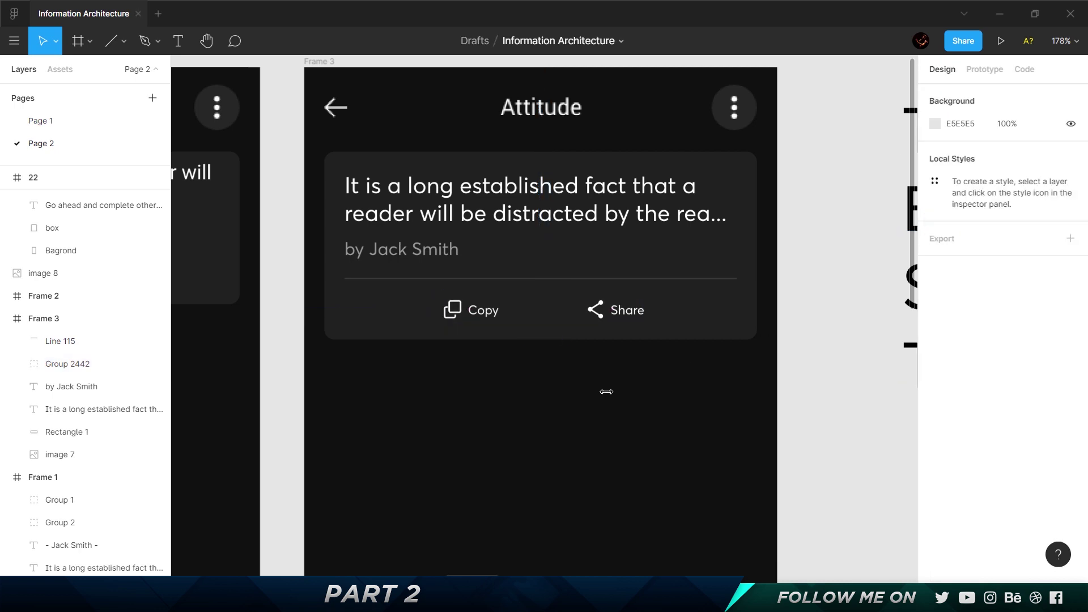
Duplicate the entire quote card with its contents and place the copy about 16 px below the original, aligned vertically
{"action": "scroll", "coordinate": [606, 391], "scroll_direction": "down", "scroll_amount": 3}
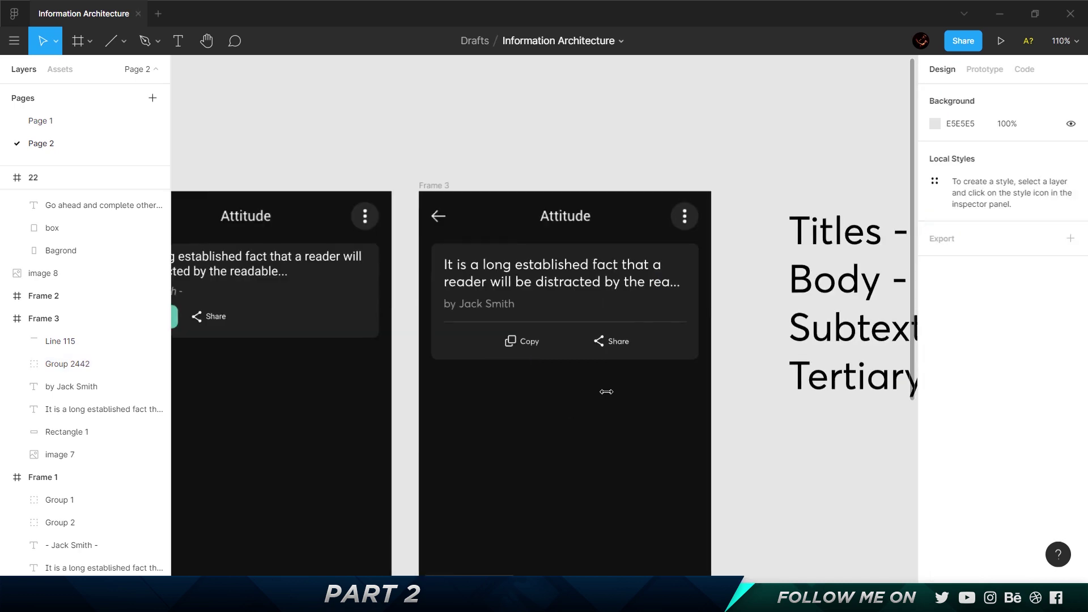
{"action": "scroll", "coordinate": [606, 391], "scroll_direction": "up", "scroll_amount": 3}
{"action": "left_click_drag", "start_coordinate": [739, 406], "coordinate": [338, 188]}
{"action": "left_click_drag", "start_coordinate": [440, 204], "coordinate": [440, 413]}
{"action": "scroll", "coordinate": [440, 413], "scroll_direction": "down", "scroll_amount": 5}
{"action": "key", "text": "Escape"}
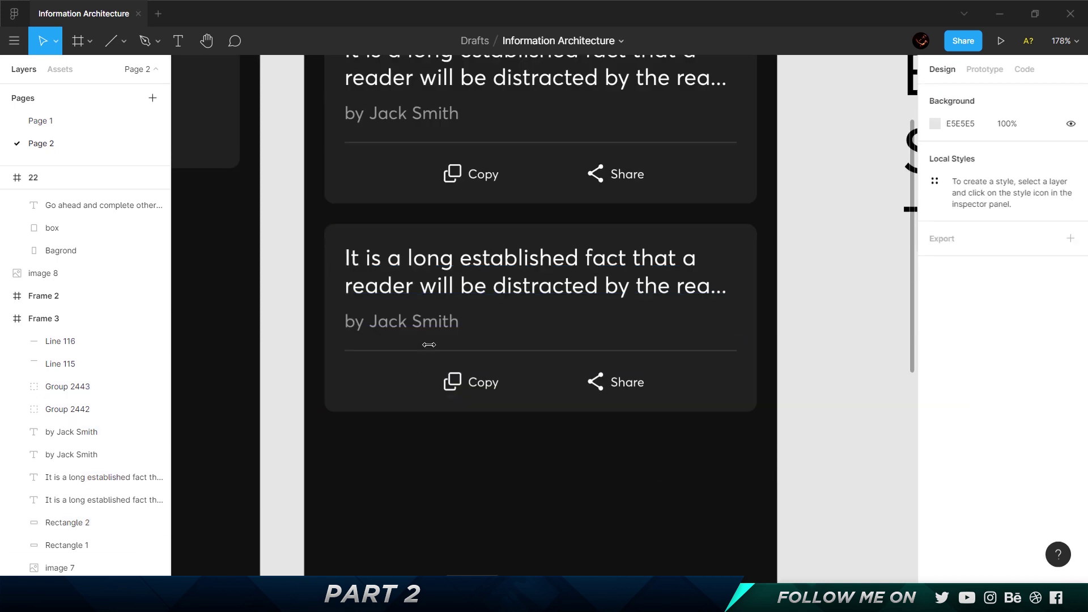
Ungroup the second card's action row into separate Copy and Share buttons
{"action": "left_click", "coordinate": [473, 384]}
{"action": "key", "text": "ctrl+shift+g"}
{"action": "left_click", "coordinate": [510, 467]}
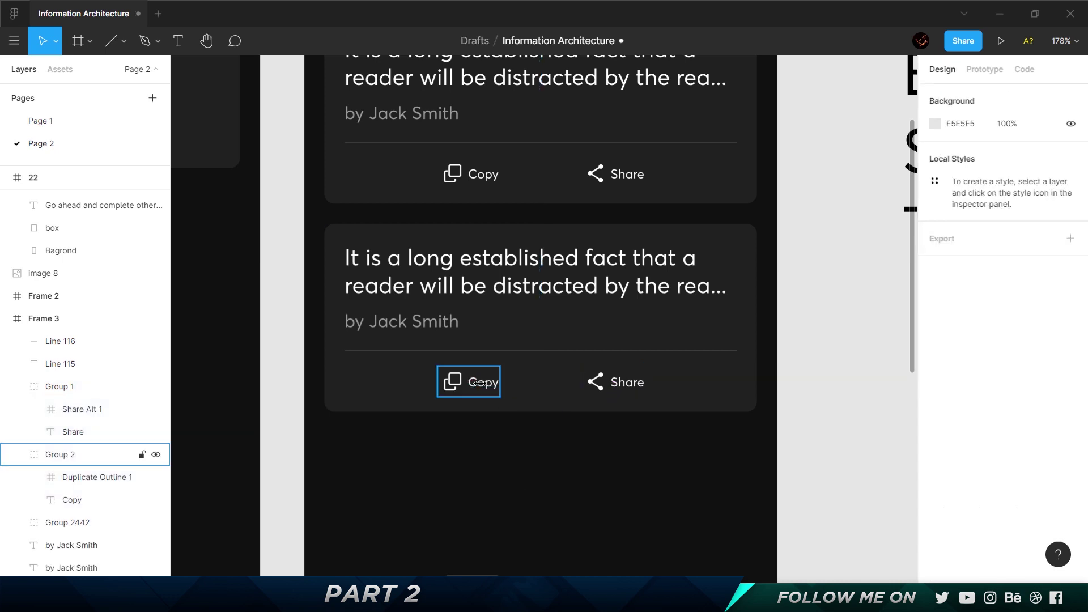
Draw a 128 × 32 rectangle over the Copy button in the second quote card
{"action": "left_click", "coordinate": [479, 381]}
{"action": "scroll", "coordinate": [456, 380], "scroll_direction": "up", "scroll_amount": 5}
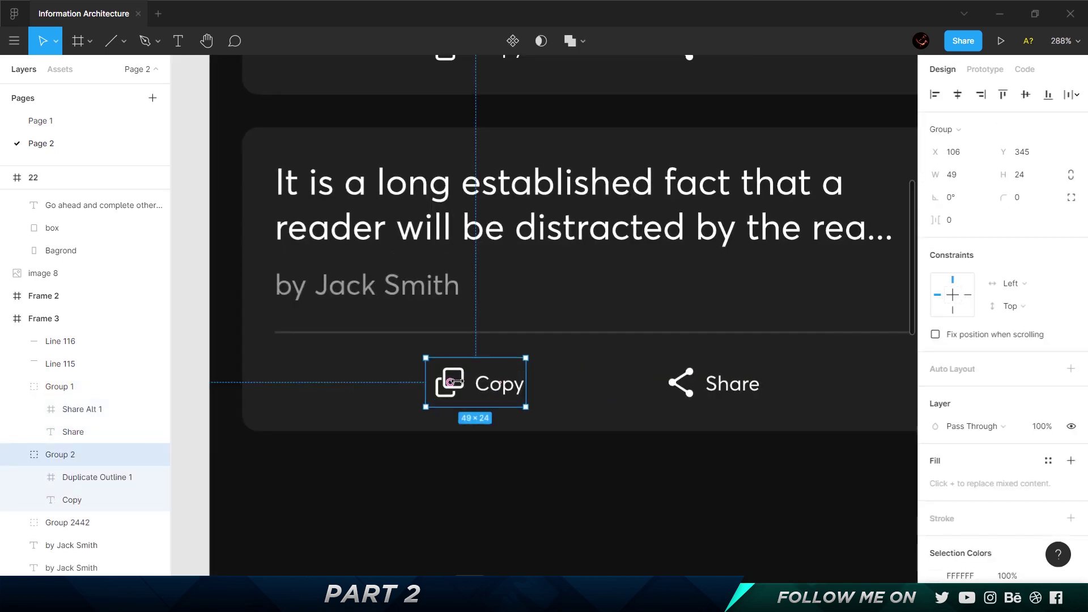
{"action": "key", "text": "Escape"}
{"action": "key", "text": "r"}
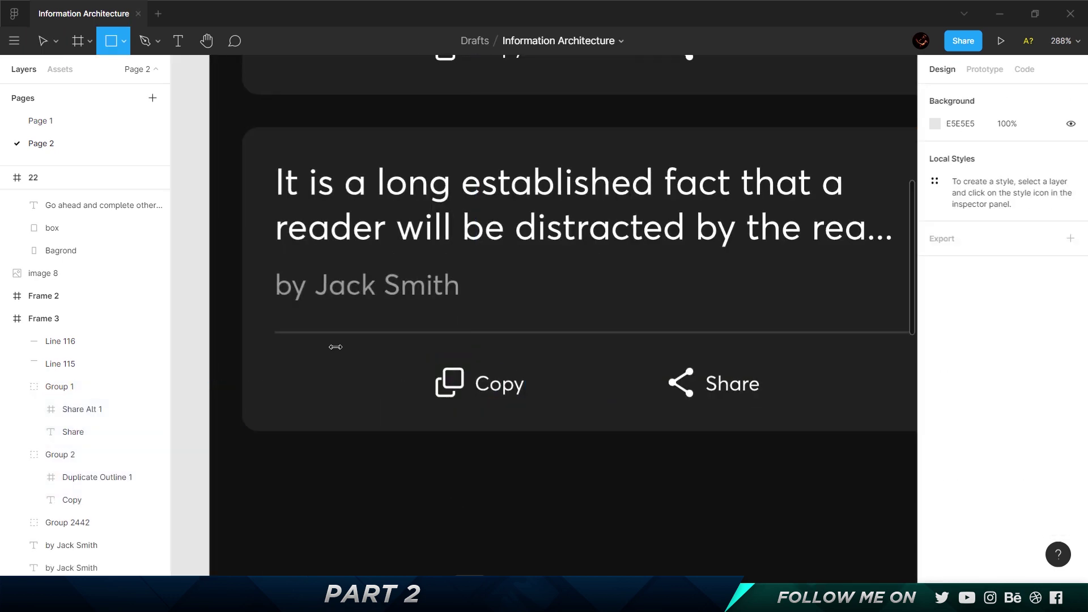
{"action": "left_click_drag", "start_coordinate": [331, 347], "coordinate": [593, 413]}
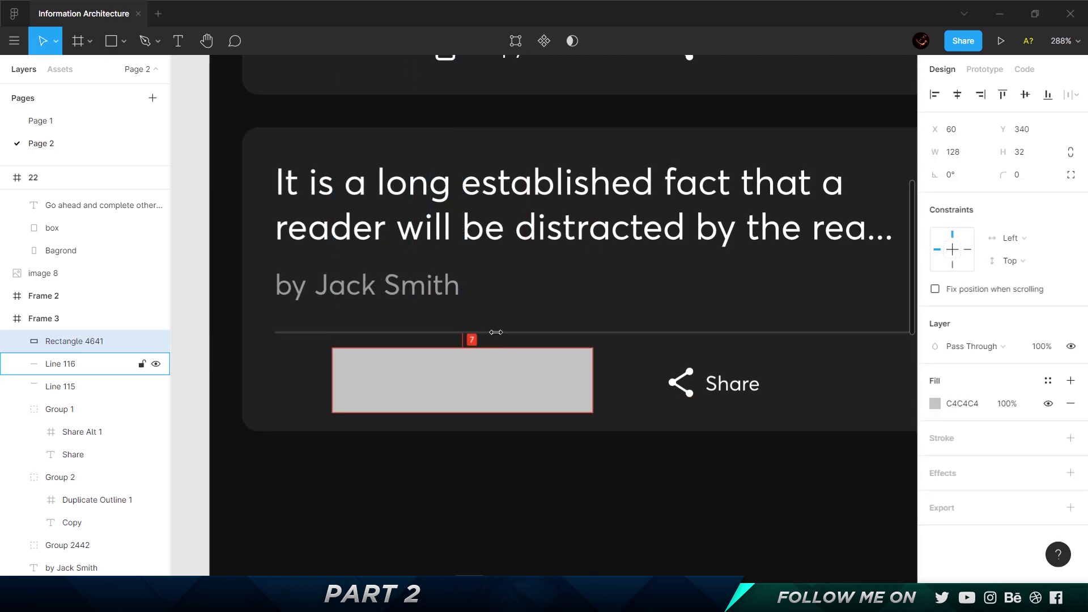
Round the new rectangle's corners with a radius of 8
{"action": "left_click", "coordinate": [1022, 175]}
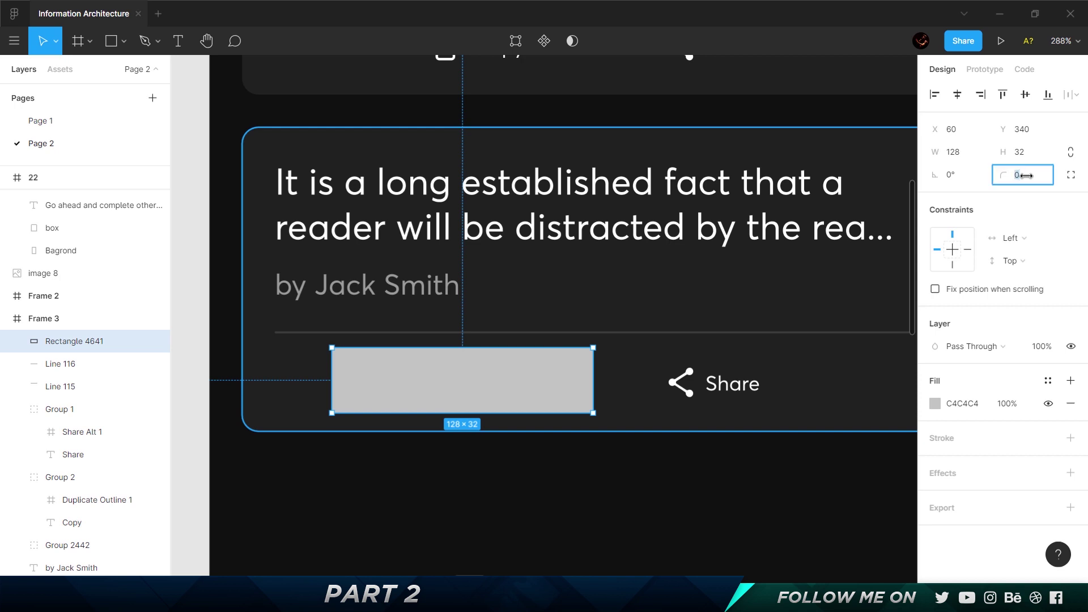
{"action": "key", "text": "Return"}
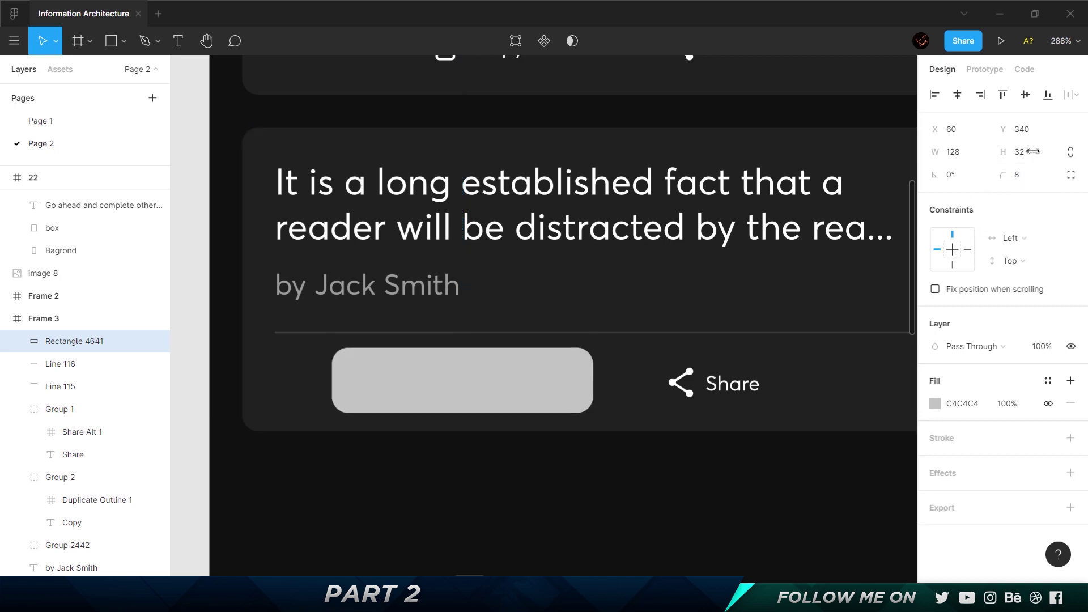
{"action": "left_click_drag", "start_coordinate": [1023, 178], "coordinate": [1020, 177]}
{"action": "left_click", "coordinate": [1012, 238]}
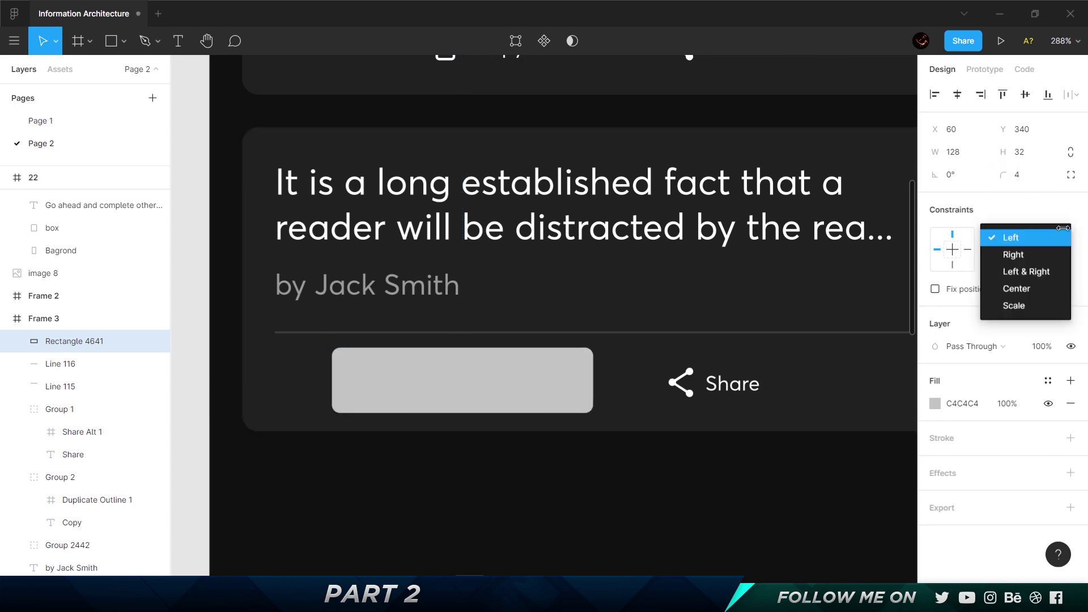
{"action": "left_click", "coordinate": [1030, 169]}
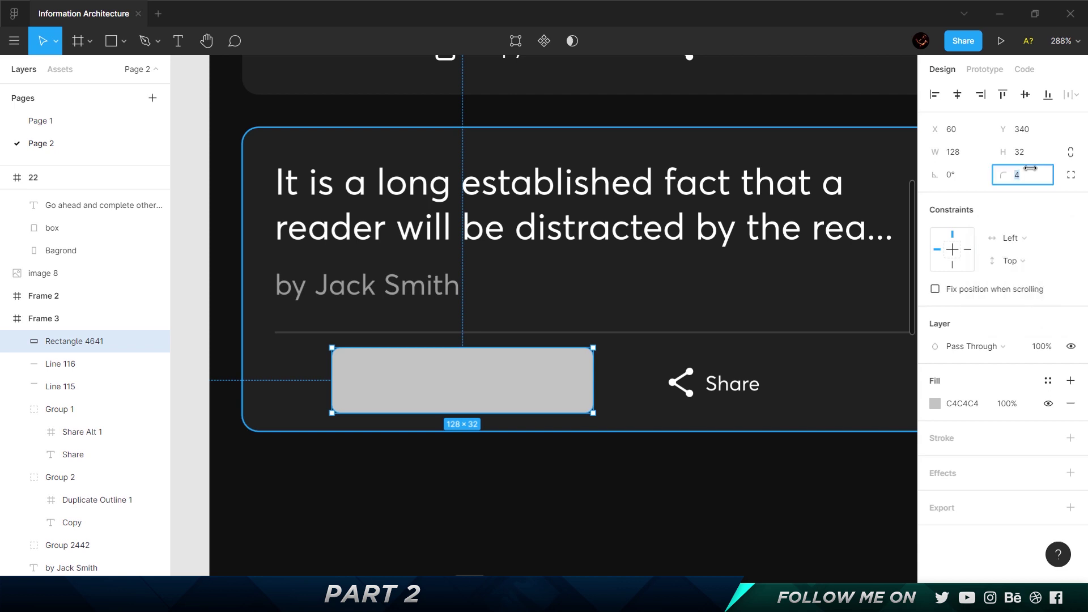
{"action": "type", "text": "8"}
{"action": "key", "text": "Return"}
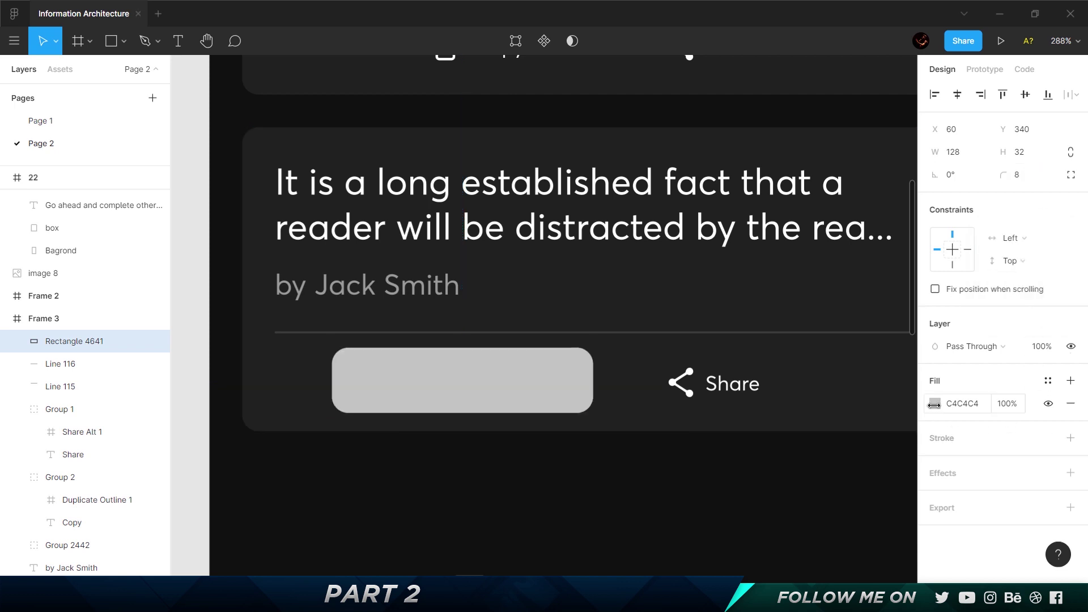
Fill the rectangle with white FFFFFF and set its layer opacity to 10%
{"action": "left_click", "coordinate": [934, 404]}
{"action": "left_click_drag", "start_coordinate": [787, 318], "coordinate": [748, 229]}
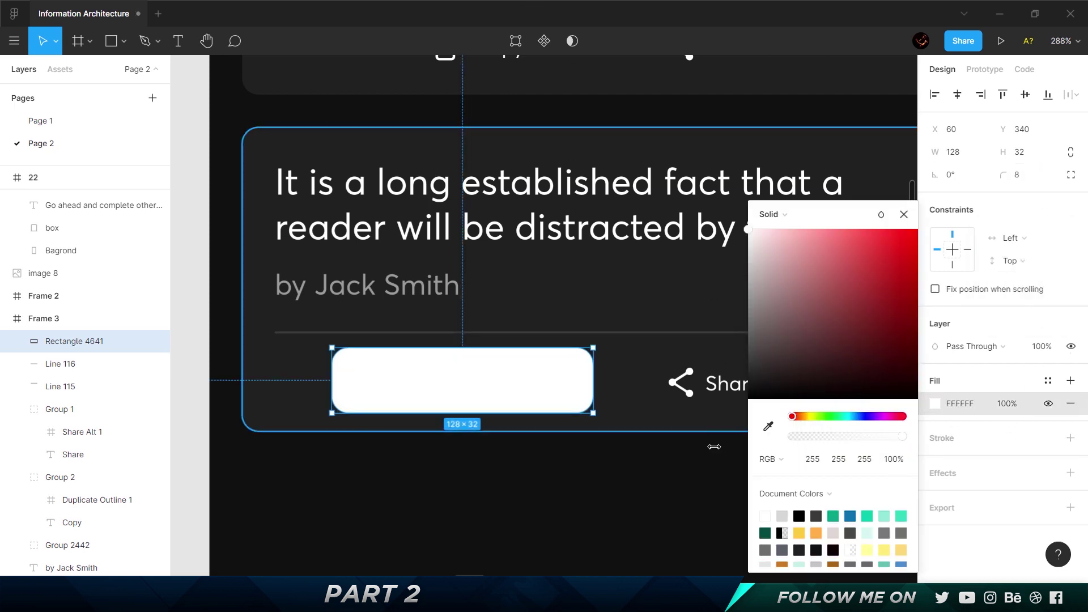
{"action": "key", "text": "1"}
{"action": "left_click", "coordinate": [616, 476]}
Move the rectangle below the Copy button and bring the Copy group to the front
{"action": "left_click_drag", "start_coordinate": [549, 388], "coordinate": [550, 458]}
{"action": "left_click", "coordinate": [496, 385]}
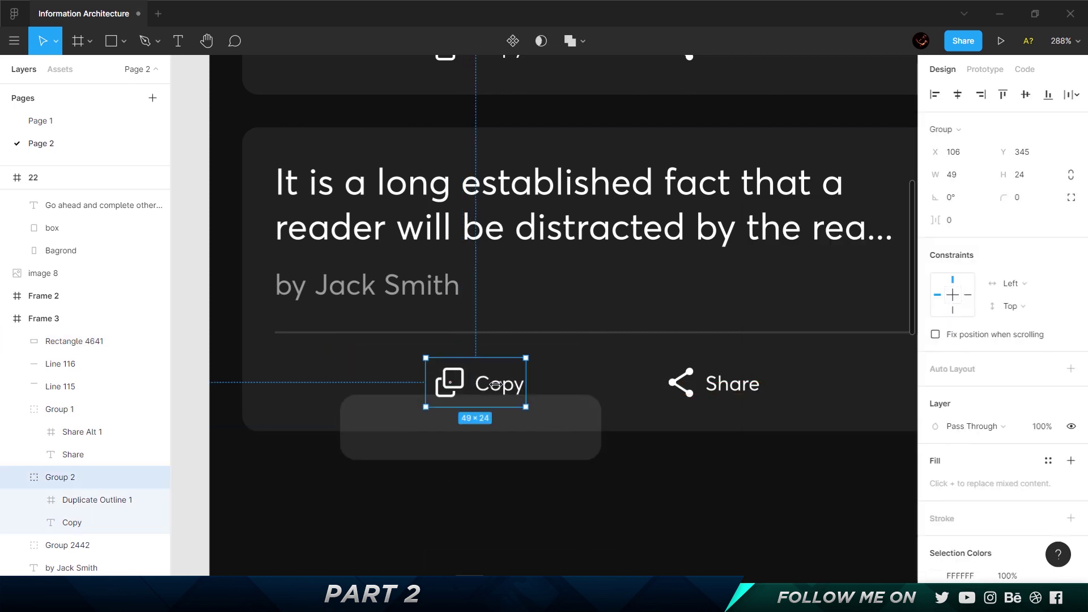
{"action": "right_click", "coordinate": [498, 382]}
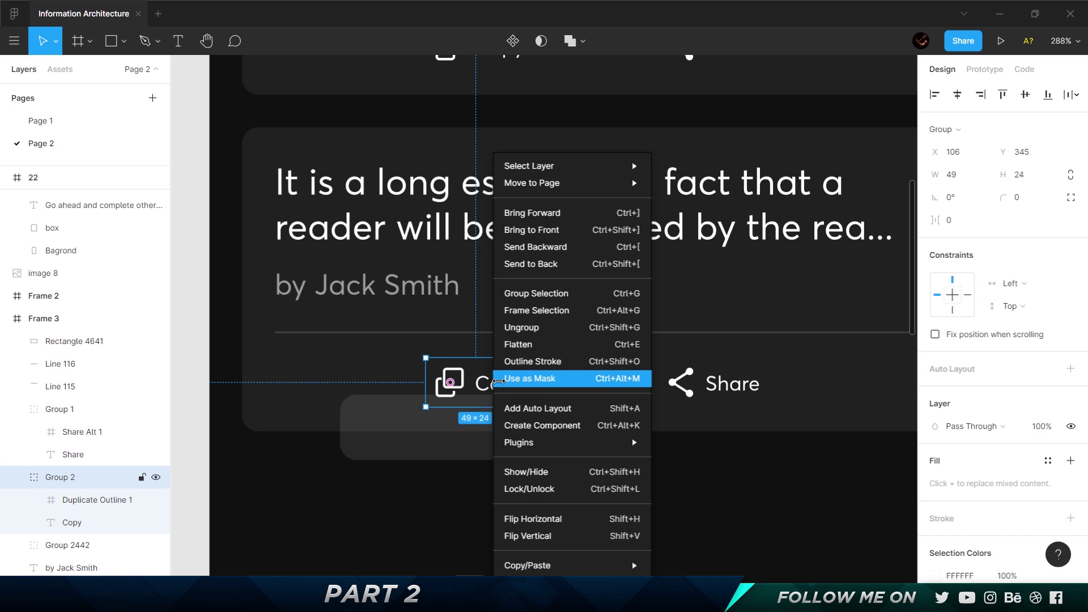
{"action": "left_click", "coordinate": [532, 229]}
Move the translucent rectangle back behind the Copy group and centre the two horizontally on each other
{"action": "left_click", "coordinate": [572, 397]}
{"action": "left_click_drag", "start_coordinate": [572, 389], "coordinate": [573, 370]}
{"action": "left_click", "coordinate": [498, 383], "text": "shift"}
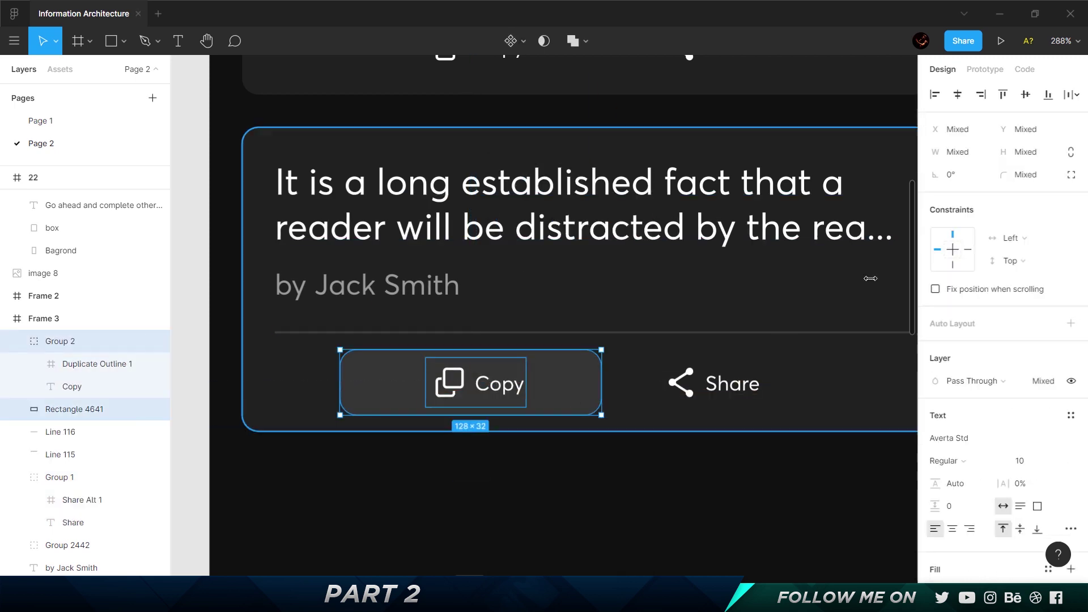
{"action": "key", "text": "Escape"}
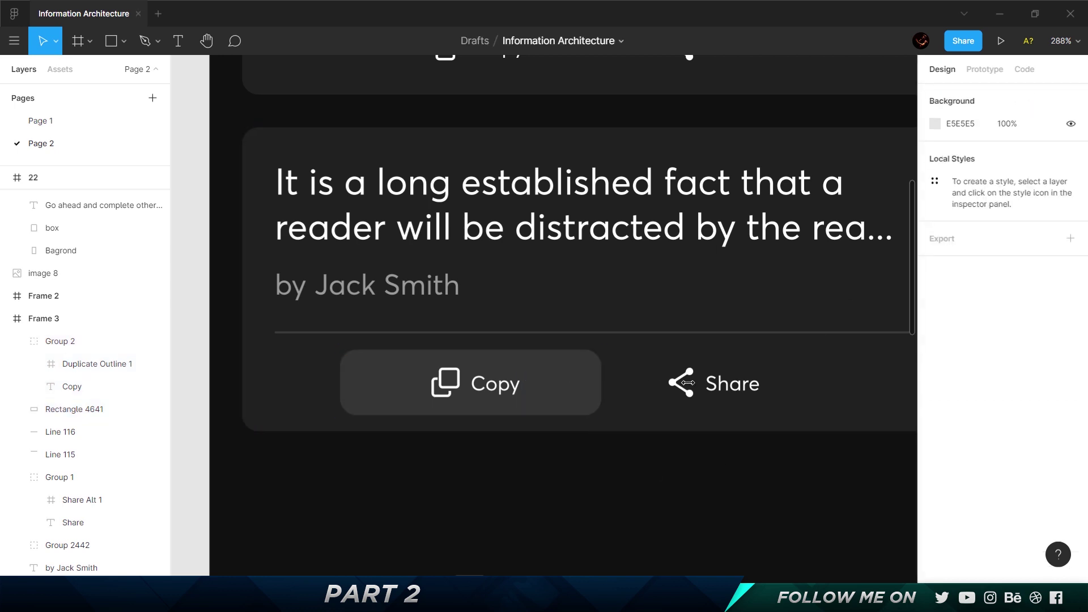
Move the Share group down out of the second card and duplicate the Copy background rectangle beside it at the same height
{"action": "left_click", "coordinate": [687, 383]}
{"action": "left_click_drag", "start_coordinate": [687, 383], "coordinate": [693, 489]}
{"action": "left_click", "coordinate": [487, 384]}
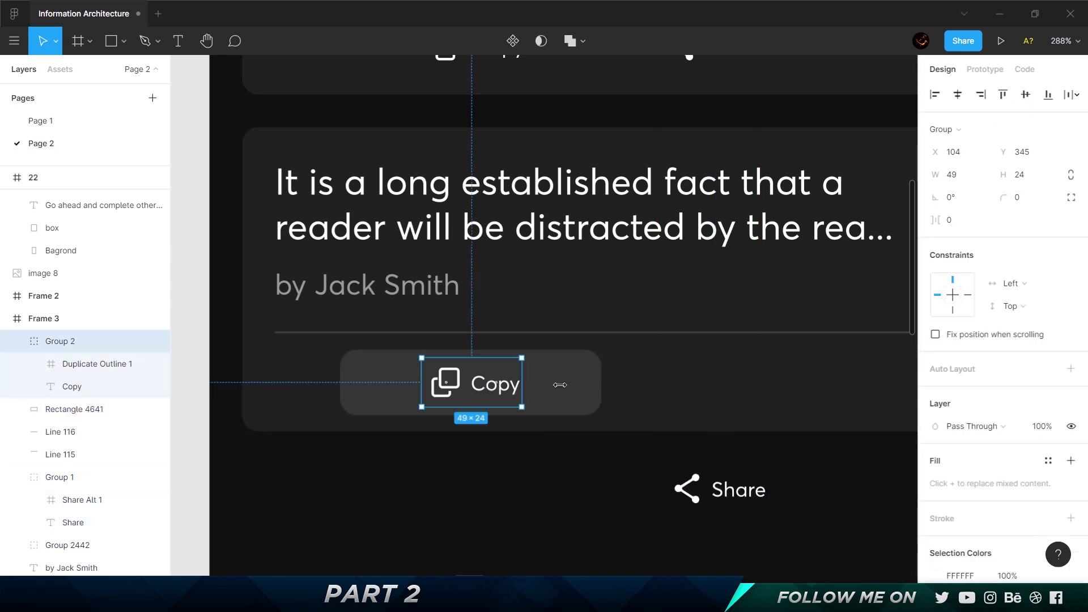
{"action": "left_click", "coordinate": [560, 385], "text": "shift"}
{"action": "key", "text": "Escape"}
{"action": "left_click", "coordinate": [565, 384]}
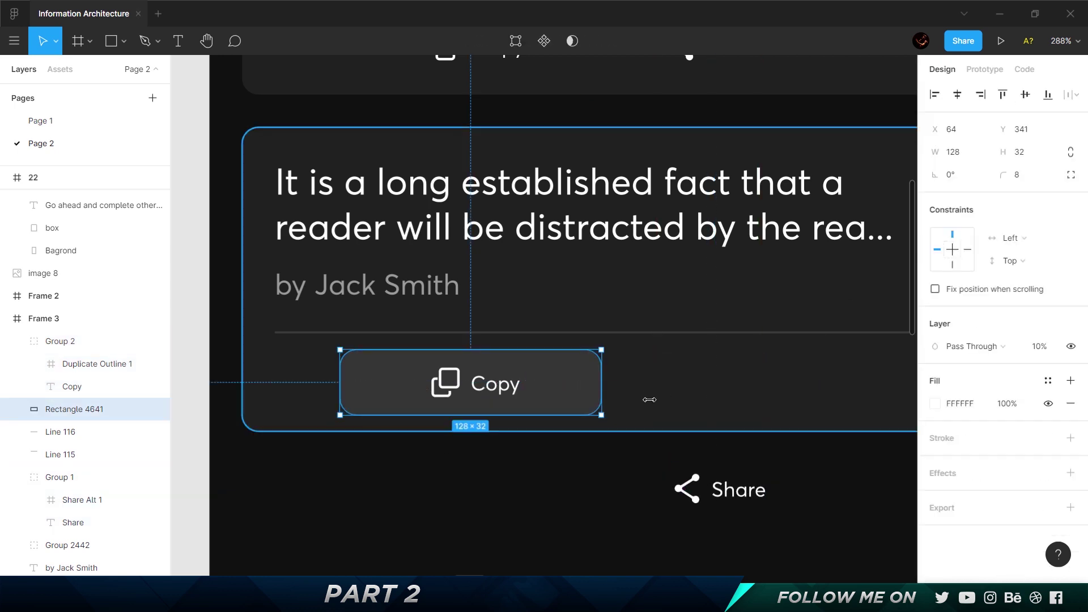
{"action": "key", "text": "Escape"}
{"action": "left_click", "coordinate": [562, 387]}
{"action": "left_click_drag", "start_coordinate": [570, 384], "coordinate": [871, 384]}
Place the Share group over the duplicated background rectangle and centre them horizontally on each other
{"action": "left_click", "coordinate": [739, 490]}
{"action": "left_click_drag", "start_coordinate": [739, 490], "coordinate": [795, 383]}
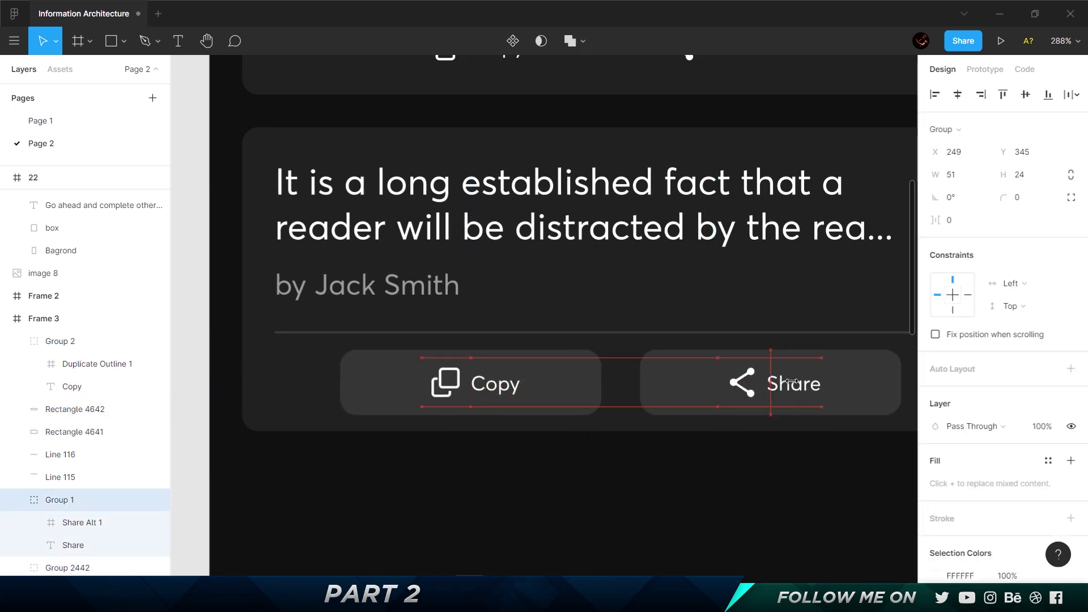
{"action": "left_click", "coordinate": [79, 409], "text": "shift"}
{"action": "left_click", "coordinate": [957, 94]}
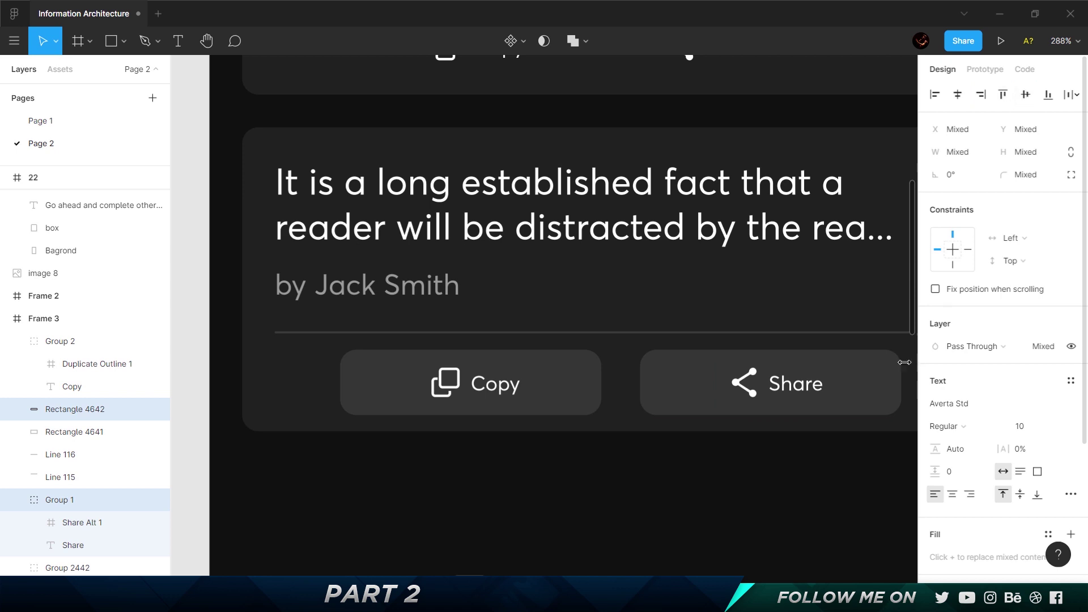
Group the Share label and icon with their background, and likewise group Copy with its background
{"action": "left_click", "coordinate": [861, 386]}
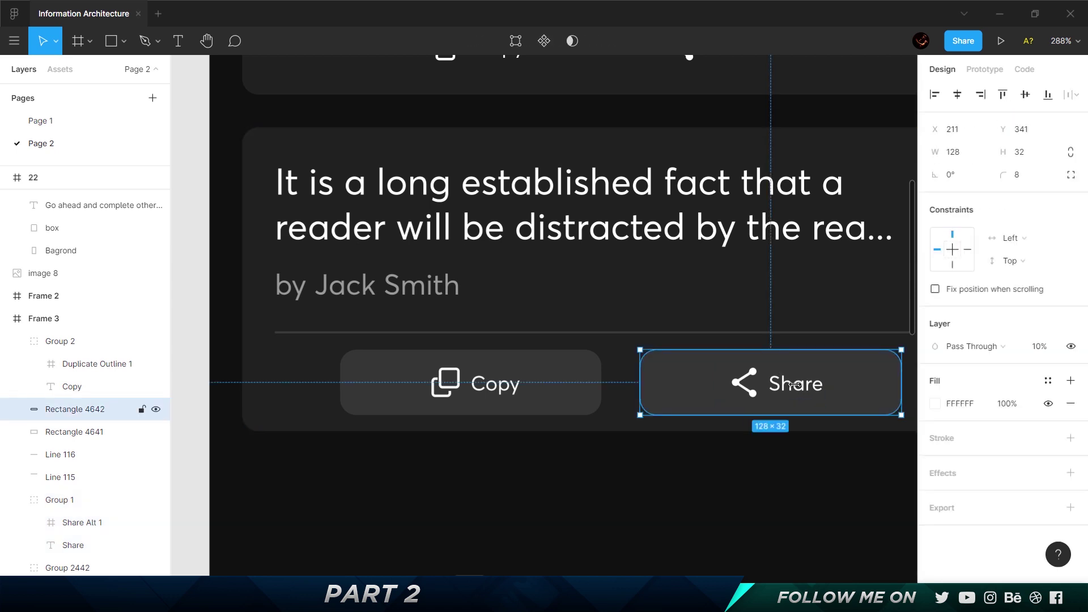
{"action": "left_click", "coordinate": [793, 384], "text": "shift"}
{"action": "key", "text": "ctrl+g"}
{"action": "left_click", "coordinate": [476, 384]}
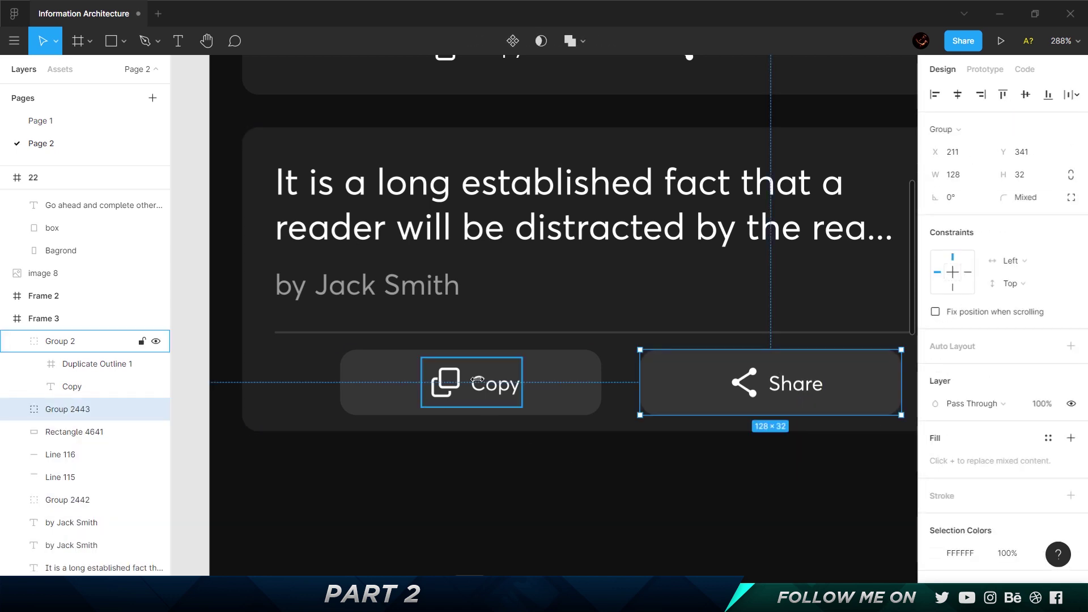
{"action": "left_click", "coordinate": [566, 383], "text": "shift"}
{"action": "key", "text": "ctrl+g"}
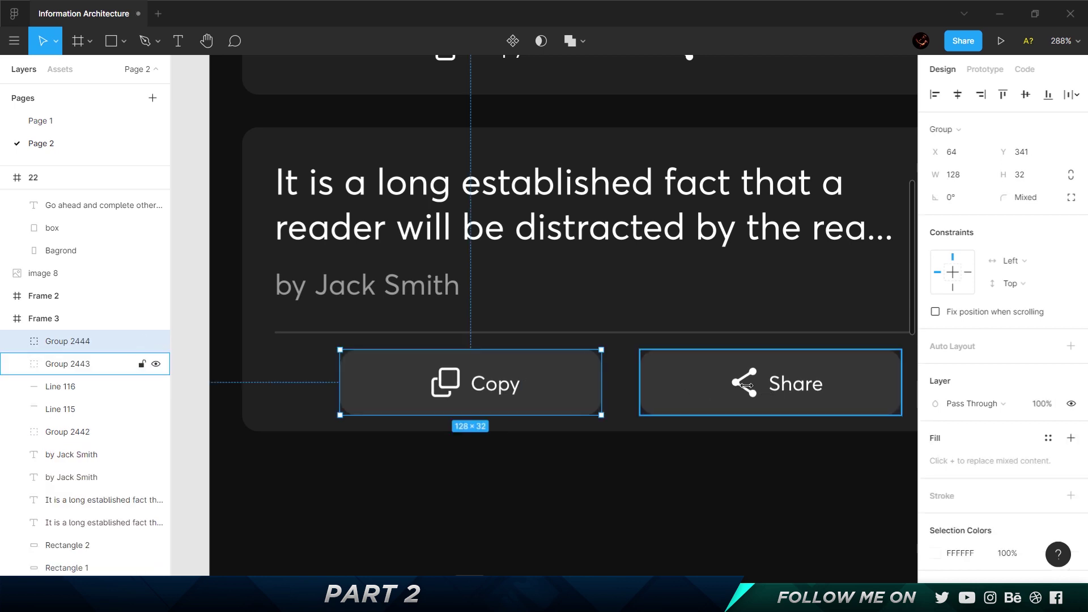
Set the spacing between the filled Copy and Share buttons to 24
{"action": "left_click", "coordinate": [812, 371], "text": "shift"}
{"action": "left_click", "coordinate": [972, 220]}
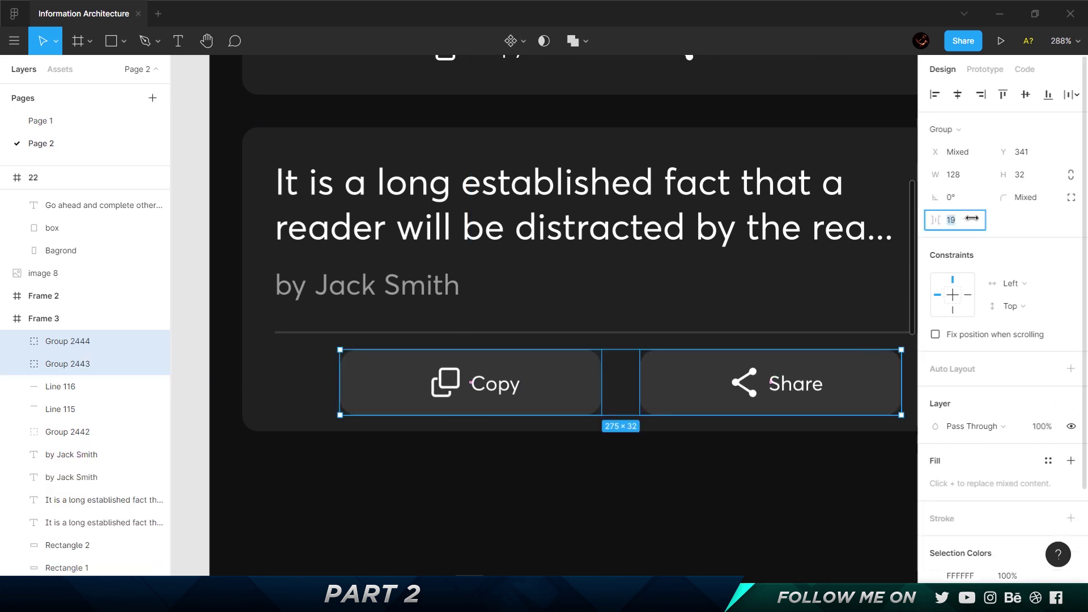
{"action": "type", "text": "24"}
{"action": "key", "text": "Return"}
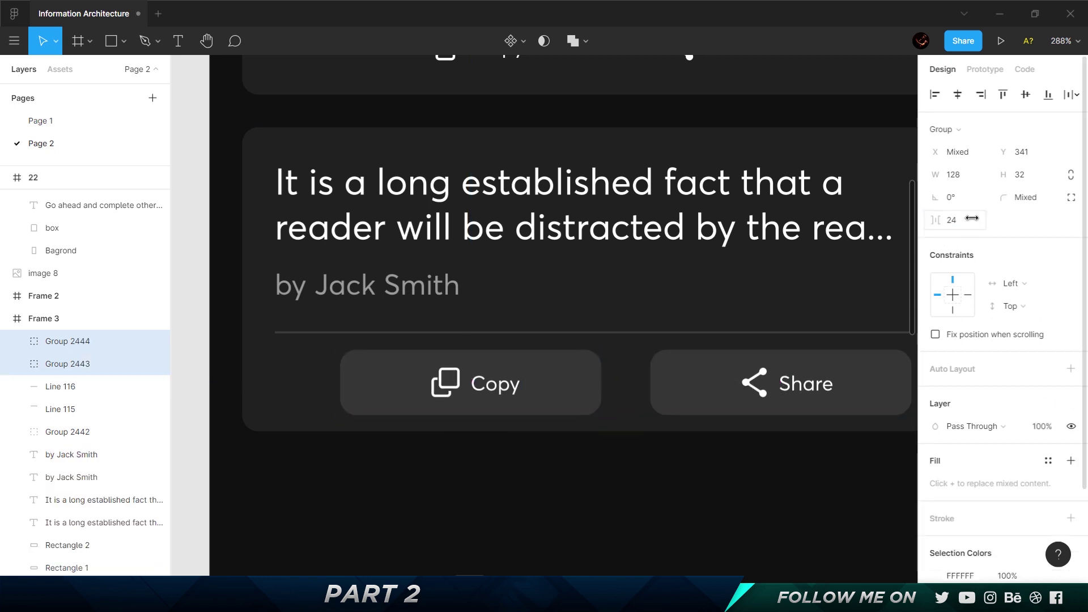
Group the two filled buttons together and centre the group horizontally in the frame
{"action": "key", "text": "ctrl+g"}
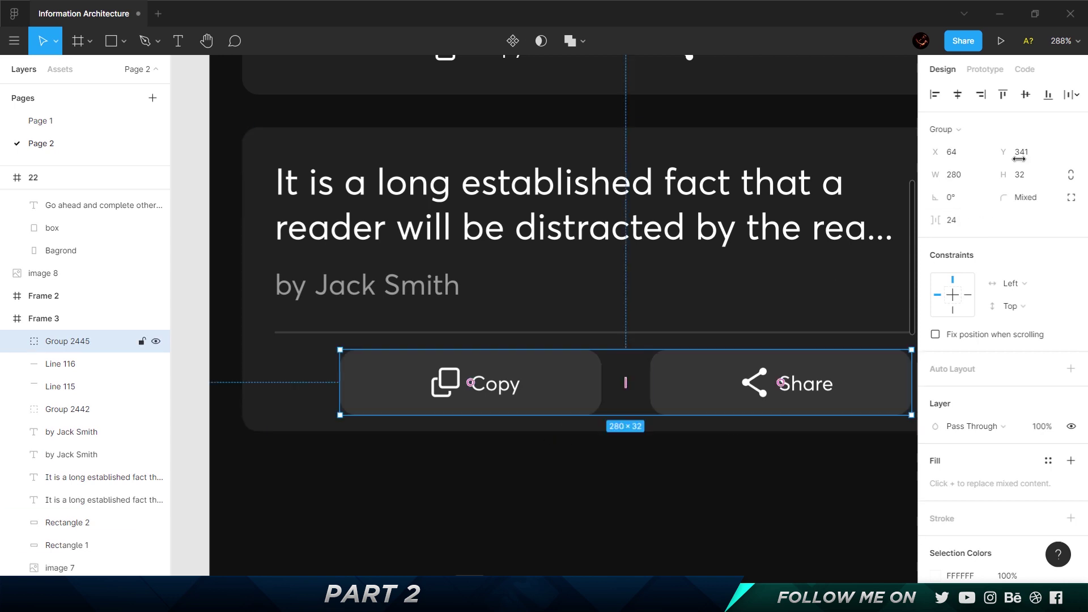
{"action": "scroll", "coordinate": [623, 476], "scroll_direction": "down", "scroll_amount": 6}
{"action": "left_click", "coordinate": [623, 476]}
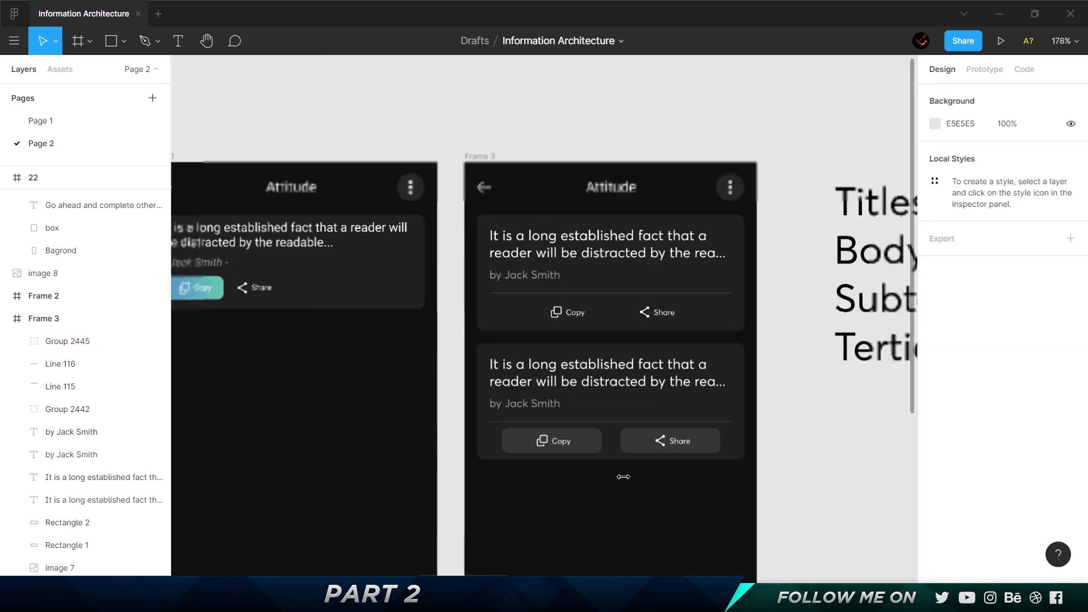
{"action": "scroll", "coordinate": [623, 477], "scroll_direction": "up", "scroll_amount": 3}
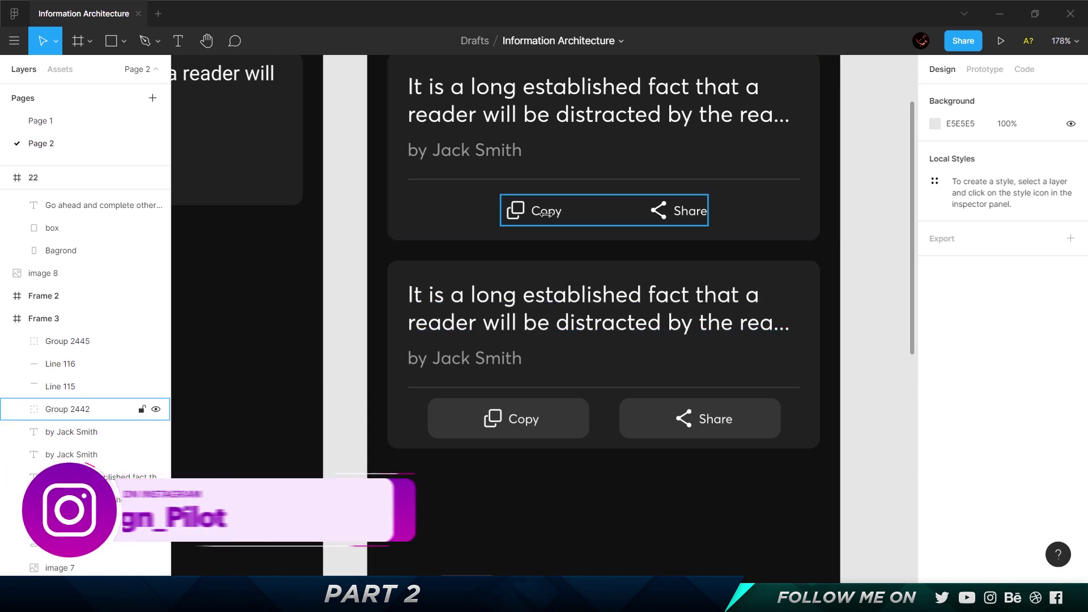
{"action": "left_click", "coordinate": [643, 404]}
{"action": "left_click", "coordinate": [635, 522]}
{"action": "scroll", "coordinate": [633, 480], "scroll_direction": "down", "scroll_amount": 3}
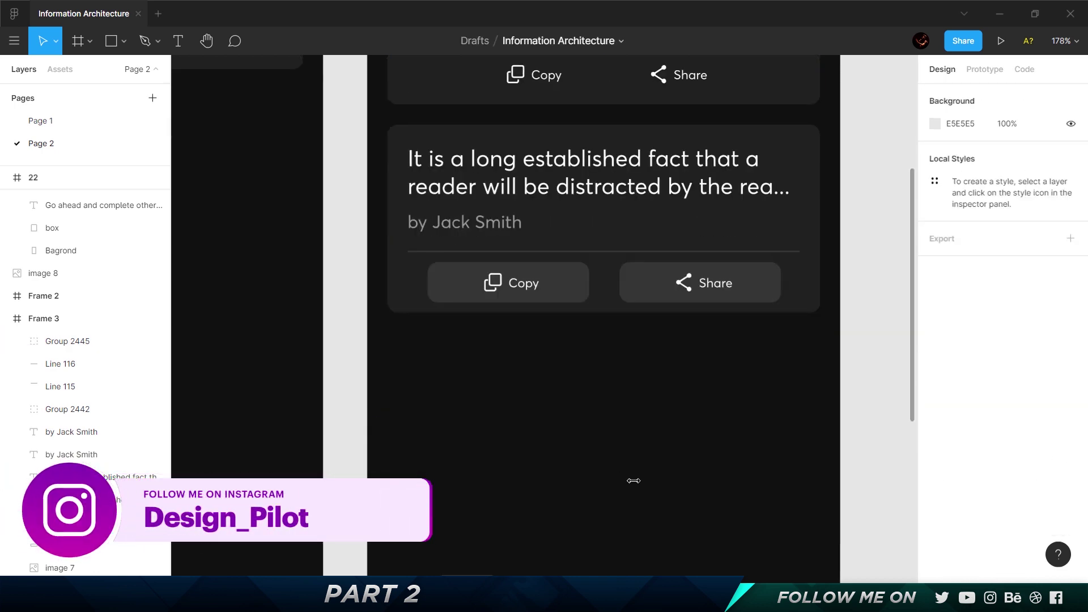
{"action": "left_click_drag", "start_coordinate": [771, 390], "coordinate": [594, 225]}
{"action": "left_click", "coordinate": [573, 384]}
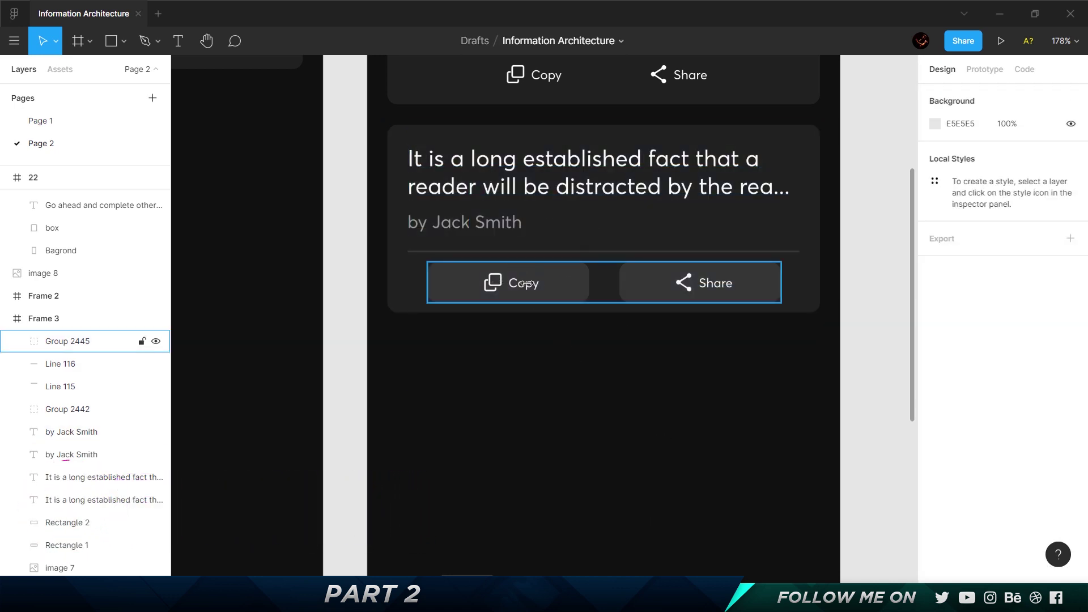
Nudge the filled button group down 4 px so it sits 12 px below the second card's divider
{"action": "left_click", "coordinate": [517, 265]}
{"action": "key", "text": "alt"}
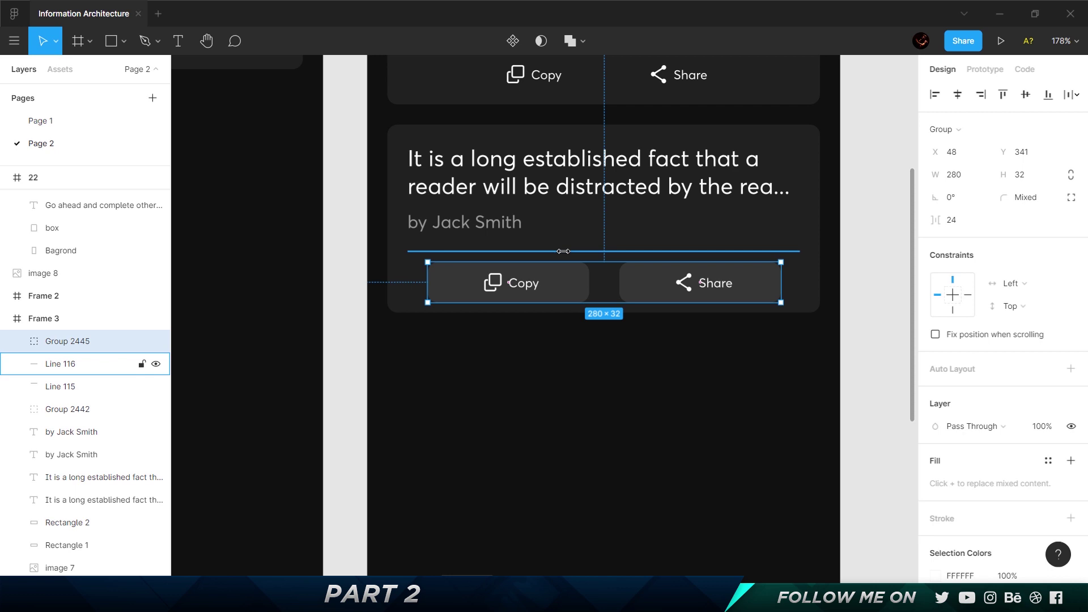
{"action": "key", "text": "Down"}
{"action": "key", "text": "Down"}
{"action": "key", "text": "Down"}
{"action": "key", "text": "Down"}
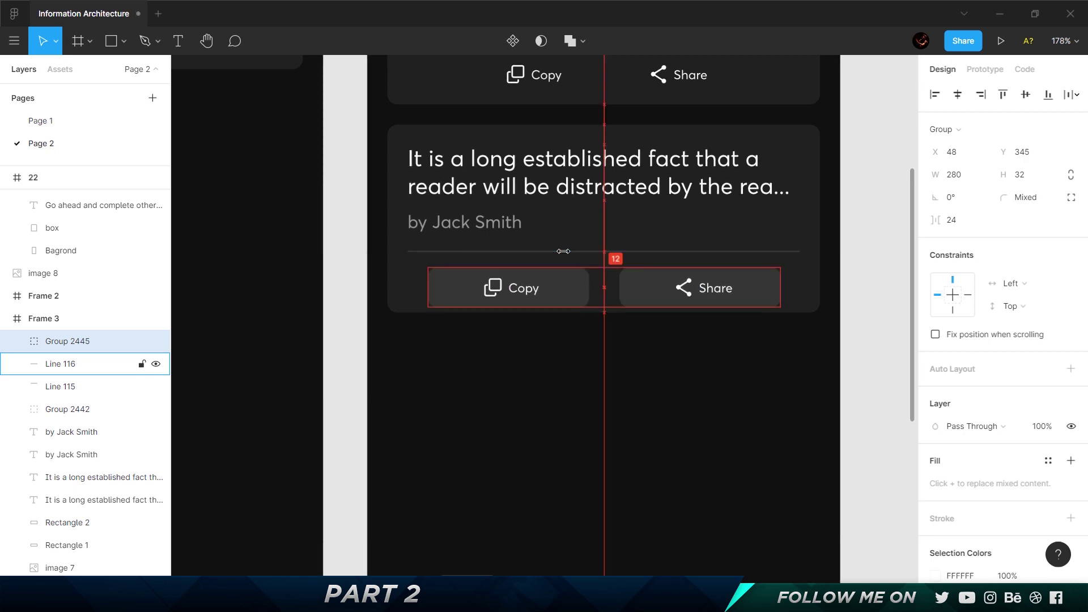
Extend the second card's background to a height of 157, leaving 12 px beneath the buttons
{"action": "left_click", "coordinate": [807, 289]}
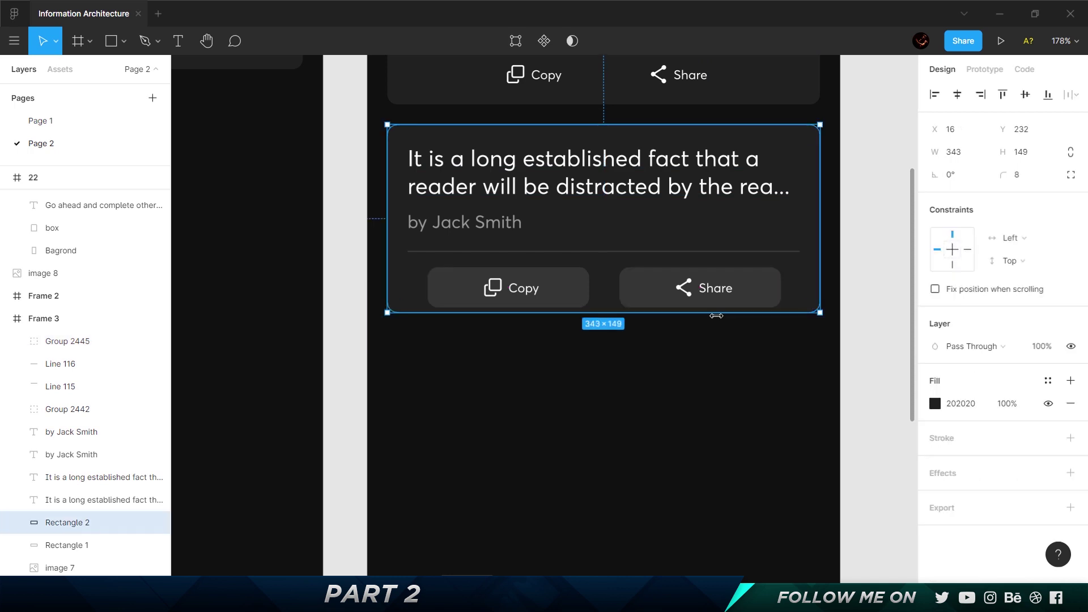
{"action": "left_click_drag", "start_coordinate": [716, 316], "coordinate": [716, 326]}
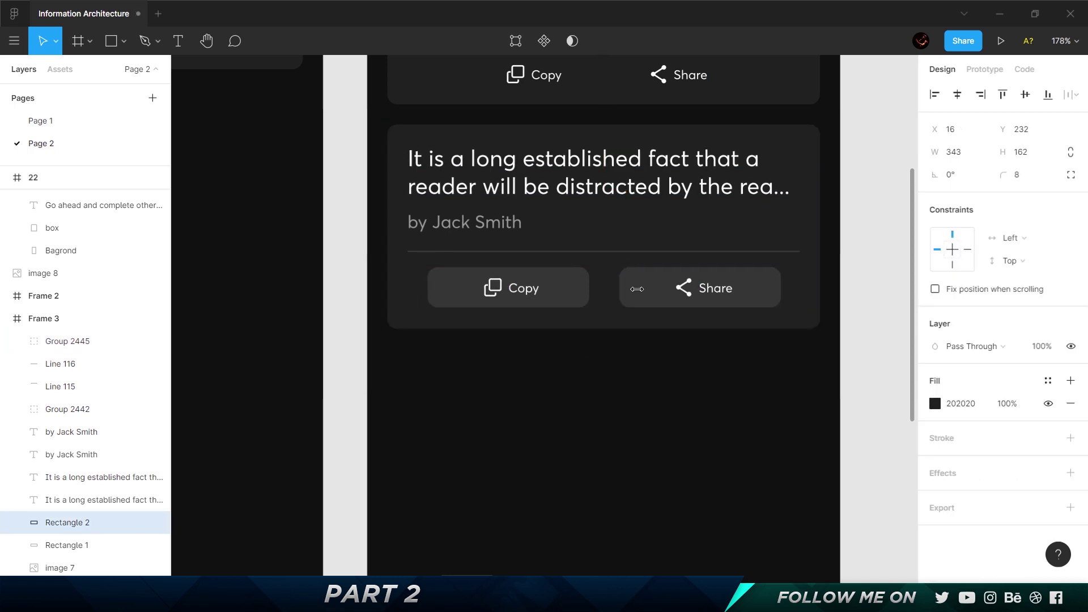
{"action": "key", "text": "ctrl+Up"}
{"action": "key", "text": "ctrl+Up"}
{"action": "key", "text": "ctrl+Up"}
{"action": "key", "text": "ctrl+Up"}
{"action": "key", "text": "ctrl+Up"}
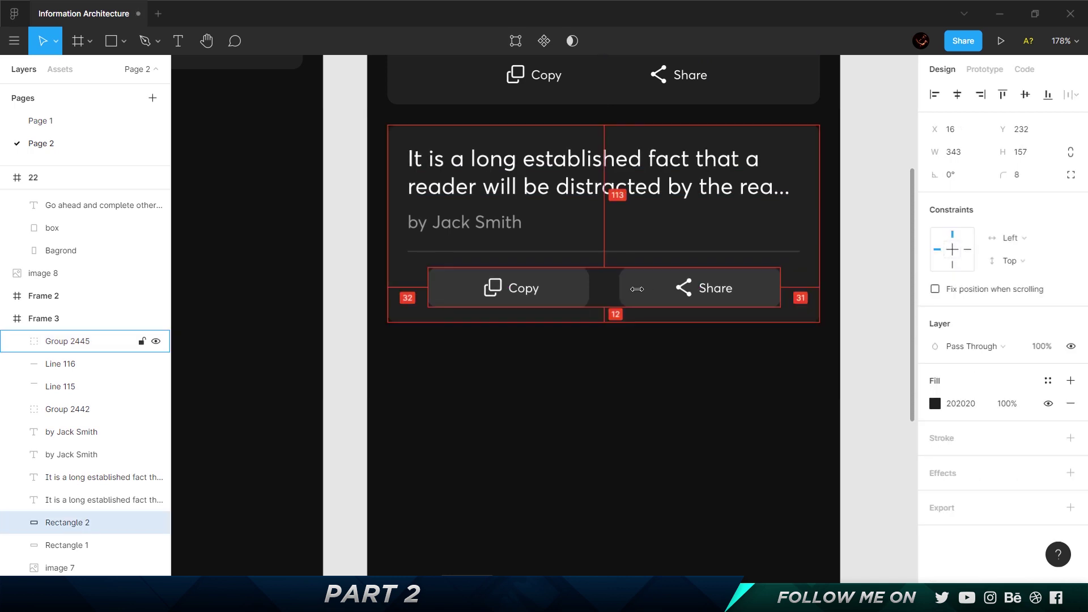
Duplicate the second quote card with all its contents and place the copy about 16 px below it
{"action": "left_click", "coordinate": [632, 386]}
{"action": "scroll", "coordinate": [632, 386], "scroll_direction": "down", "scroll_amount": 5}
{"action": "left_click_drag", "start_coordinate": [756, 416], "coordinate": [478, 243]}
{"action": "left_click_drag", "start_coordinate": [598, 262], "coordinate": [598, 396]}
{"action": "key", "text": "Escape"}
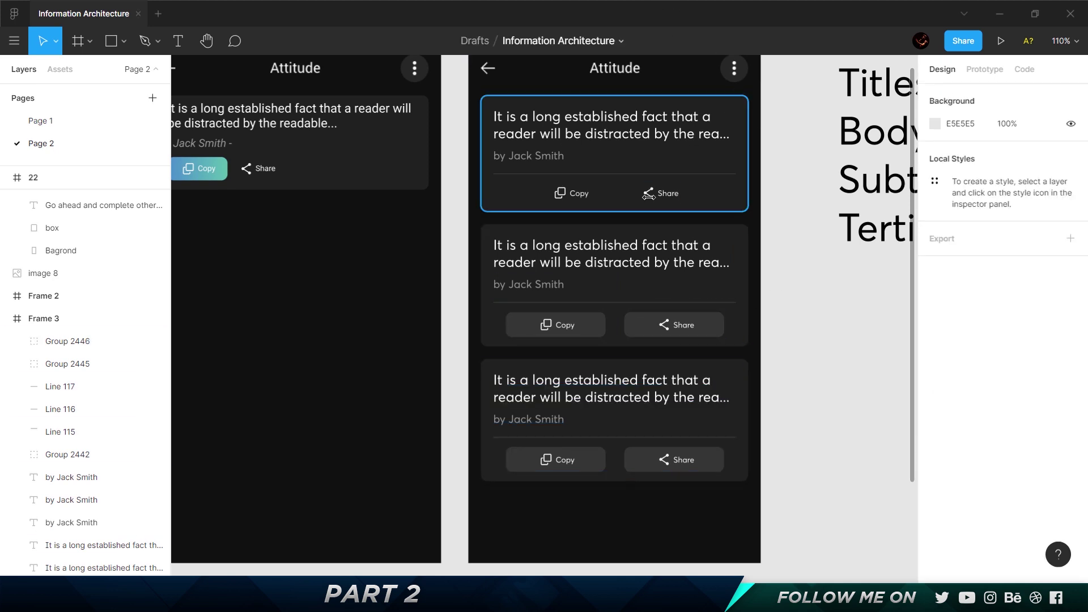
Delete the background rectangle behind the Share button in the third card
{"action": "left_click", "coordinate": [644, 465]}
{"action": "left_click", "coordinate": [643, 464], "text": "ctrl"}
{"action": "key", "text": "Delete"}
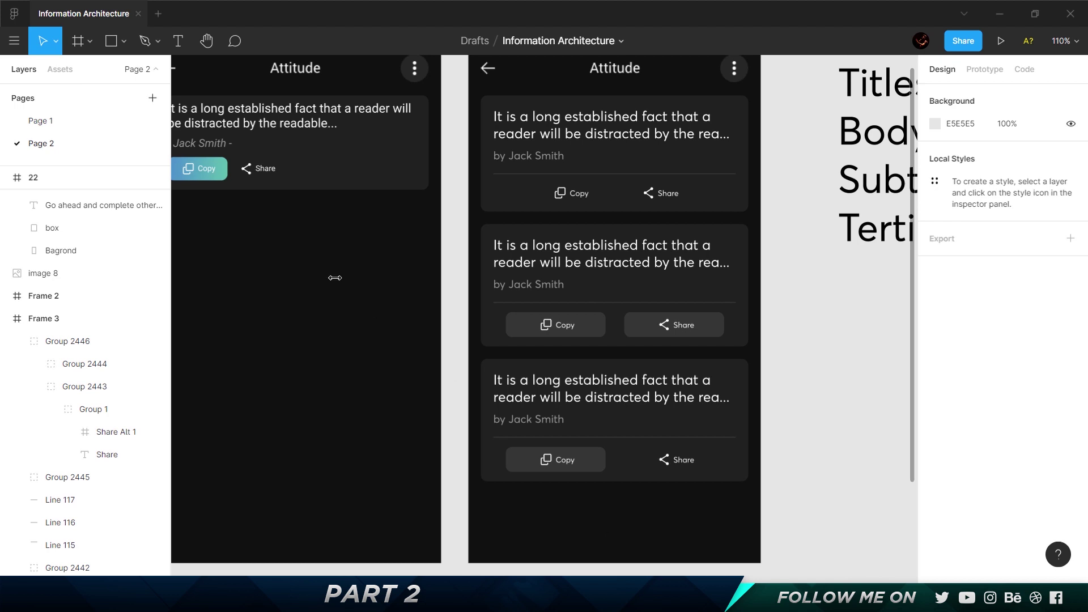
{"action": "scroll", "coordinate": [335, 277], "scroll_direction": "left", "scroll_amount": 5}
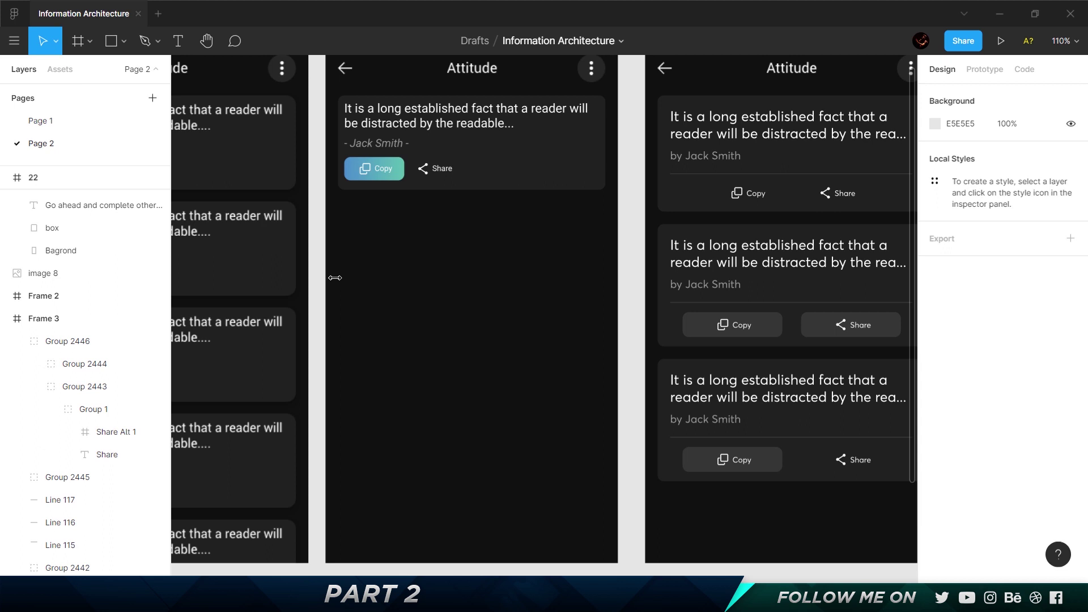
Change the Body size in the type-scale note beside the quote cards to 18
{"action": "scroll", "coordinate": [335, 277], "scroll_direction": "right", "scroll_amount": 3}
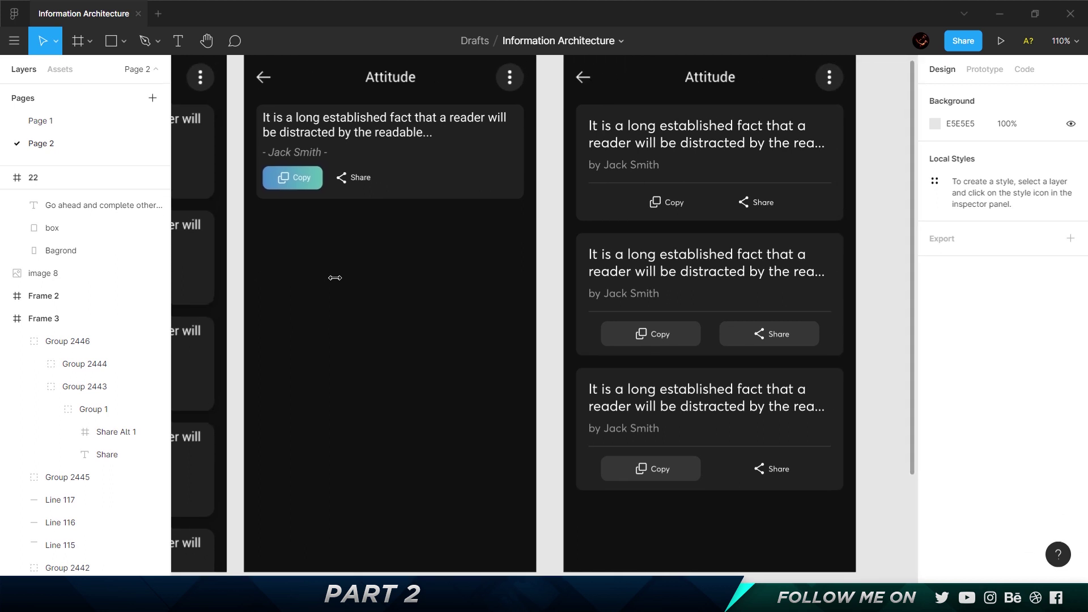
{"action": "scroll", "coordinate": [335, 278], "scroll_direction": "right", "scroll_amount": 12}
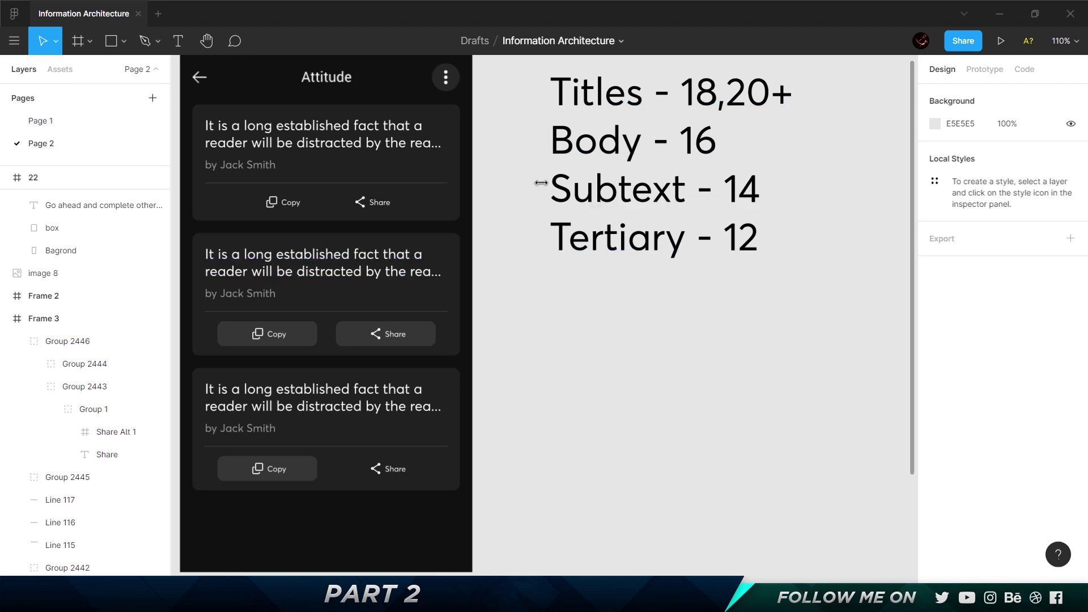
{"action": "double_click", "coordinate": [641, 148]}
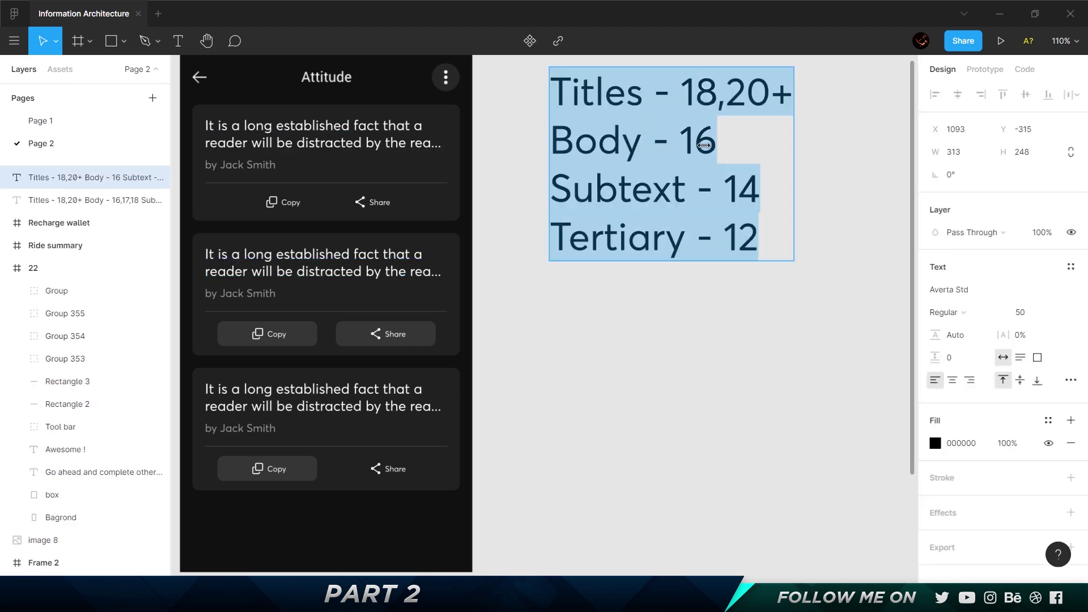
{"action": "key", "text": "Escape"}
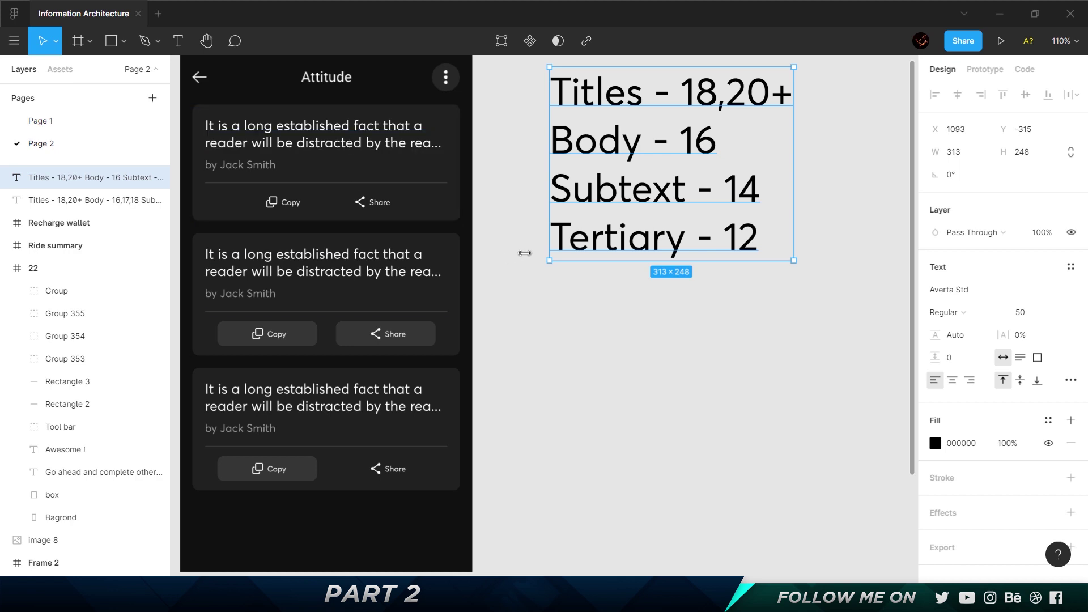
{"action": "double_click", "coordinate": [715, 145]}
{"action": "left_click", "coordinate": [716, 145]}
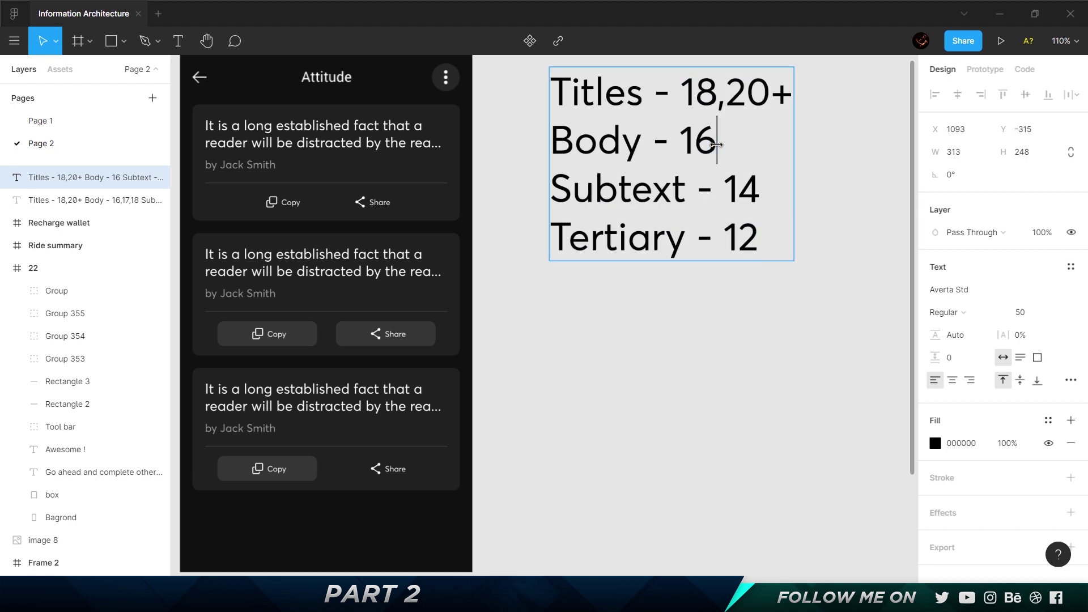
{"action": "key", "text": "BackSpace"}
{"action": "type", "text": "8"}
{"action": "key", "text": "Escape"}
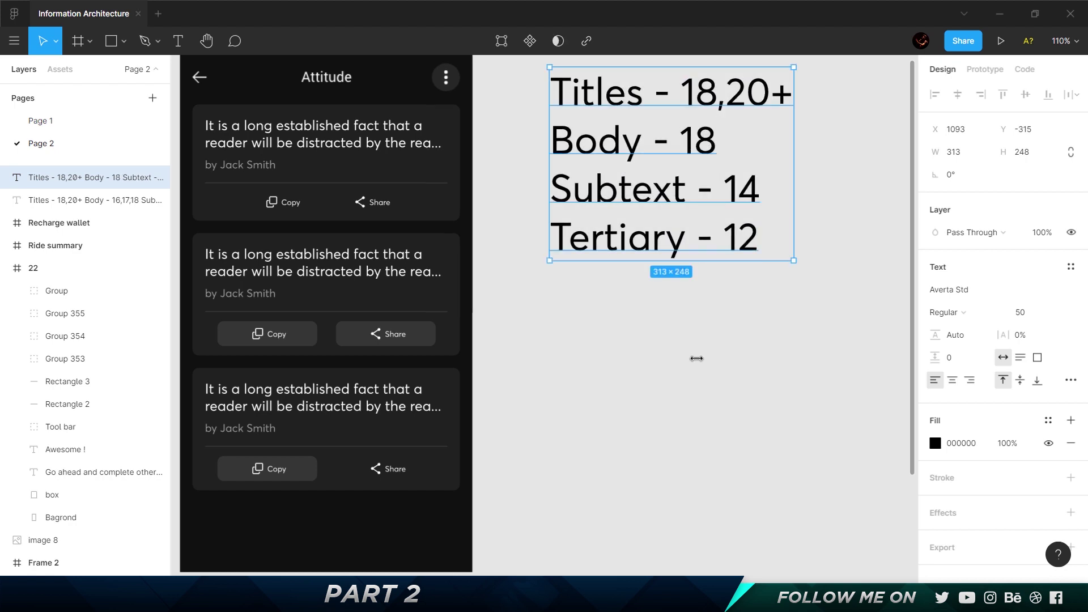
Delete the Titles line from the type-scale note, leaving Body, Subtext and Tertiary
{"action": "double_click", "coordinate": [790, 96]}
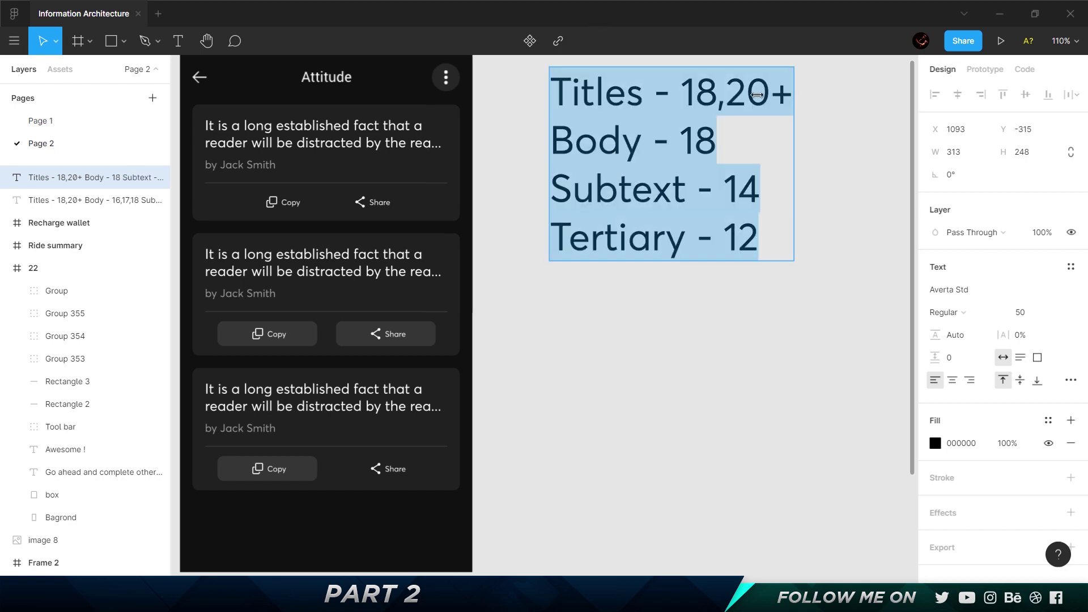
{"action": "left_click_drag", "start_coordinate": [790, 95], "coordinate": [439, 95]}
{"action": "key", "text": "BackSpace"}
{"action": "key", "text": "Delete"}
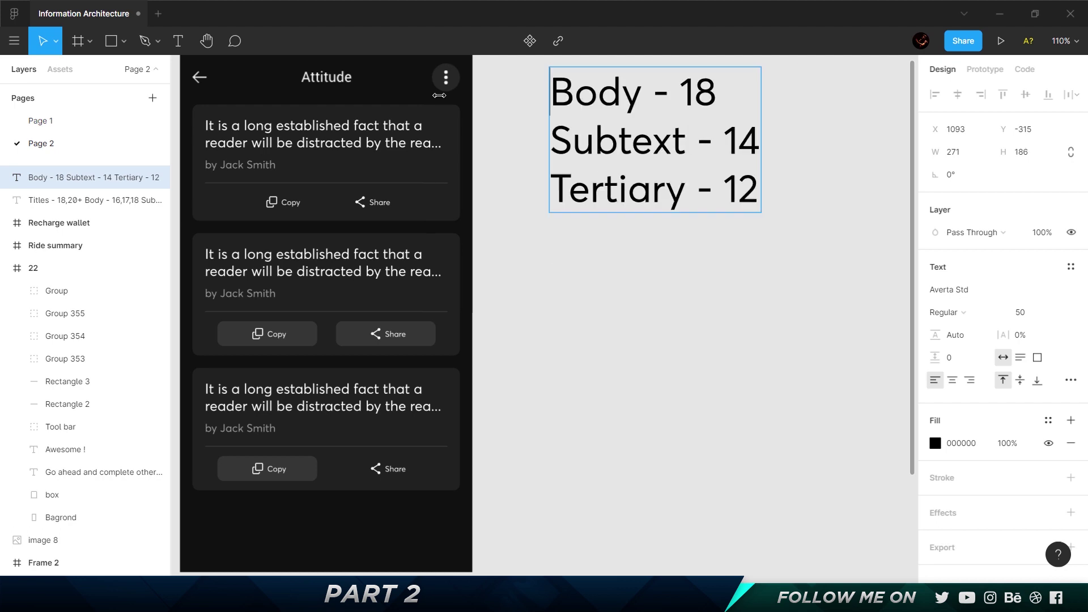
{"action": "key", "text": "Escape"}
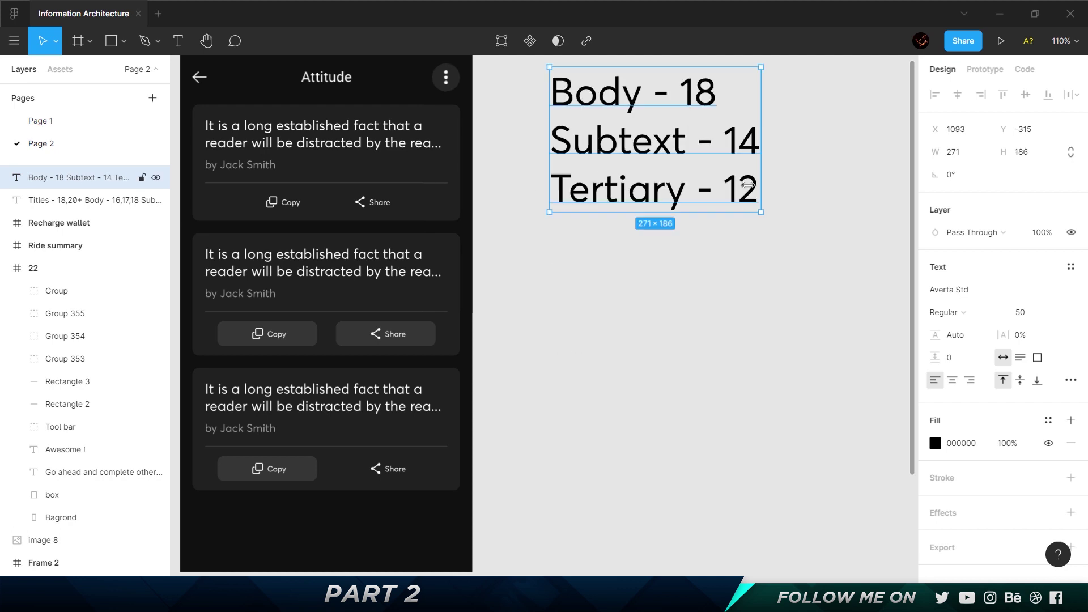
Set the Copy and Share labels in all three quote cards to font size 12
{"action": "left_click", "coordinate": [291, 203], "text": "ctrl"}
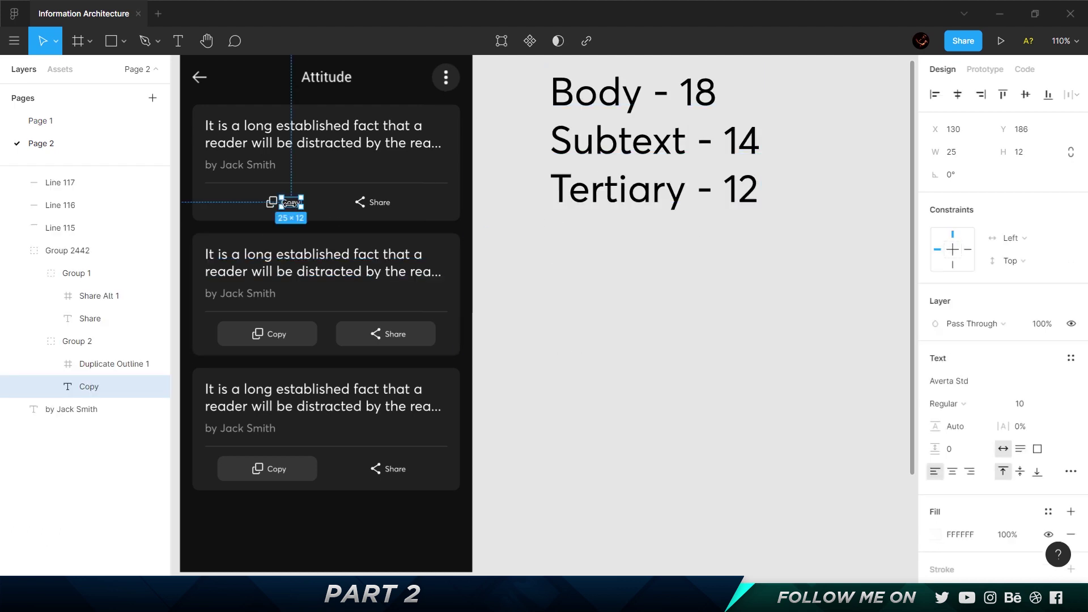
{"action": "left_click", "coordinate": [381, 202], "text": "ctrl+shift"}
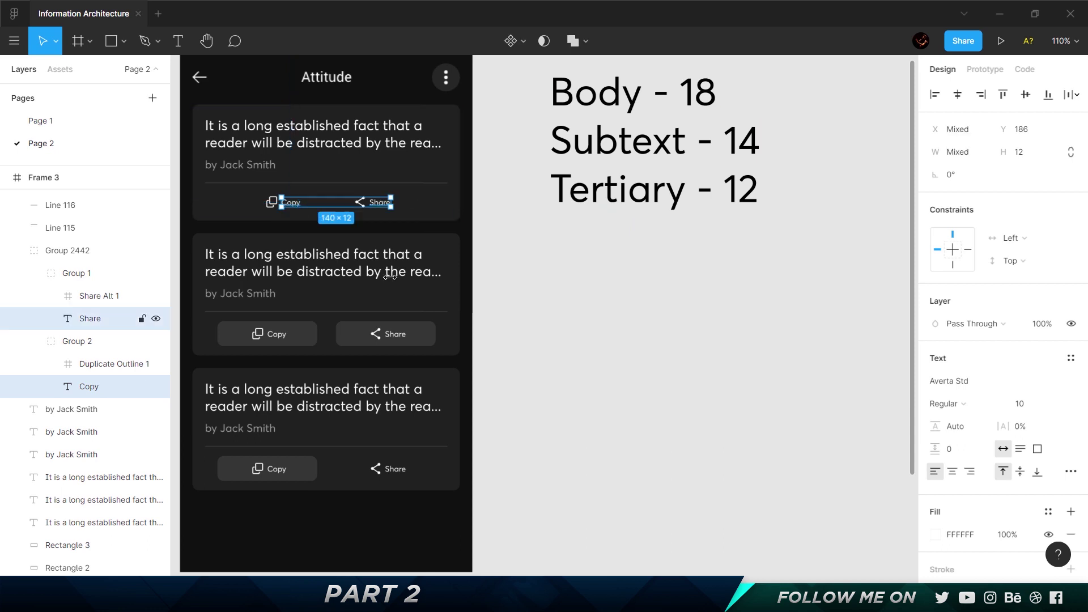
{"action": "left_click", "coordinate": [284, 332], "text": "ctrl+shift"}
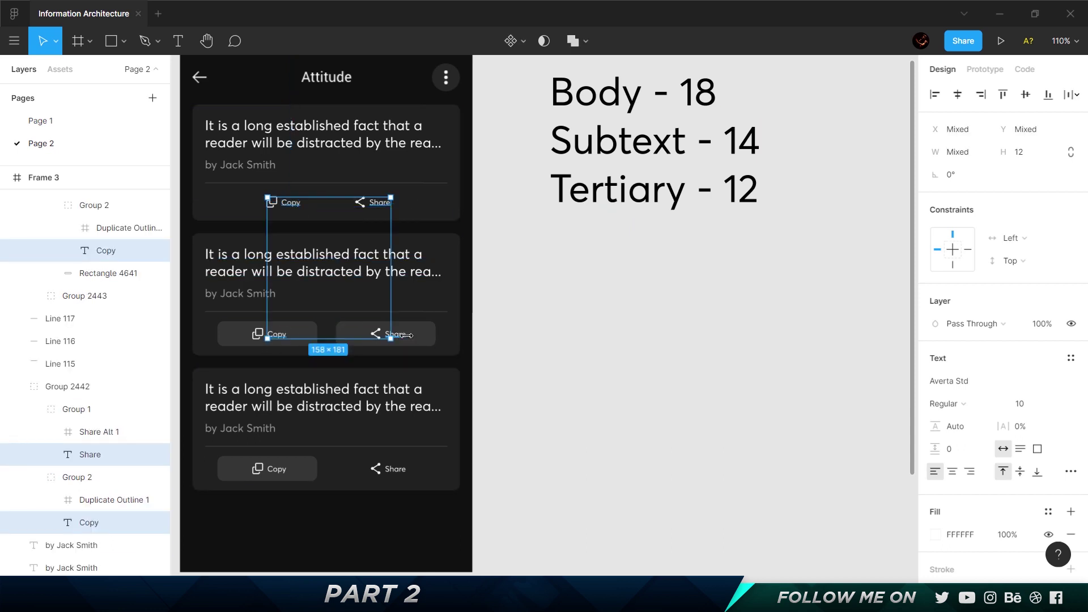
{"action": "left_click", "coordinate": [398, 335], "text": "ctrl+shift"}
{"action": "left_click", "coordinate": [397, 469], "text": "ctrl+shift"}
{"action": "left_click", "coordinate": [282, 468], "text": "ctrl+shift"}
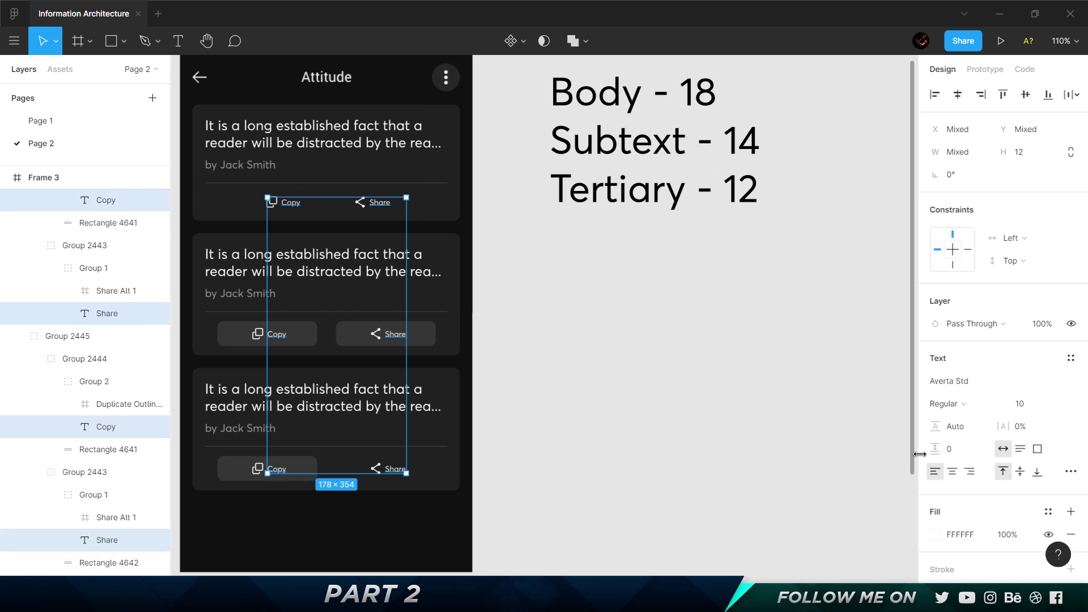
{"action": "left_click", "coordinate": [1023, 403]}
{"action": "type", "text": "12"}
{"action": "key", "text": "Return"}
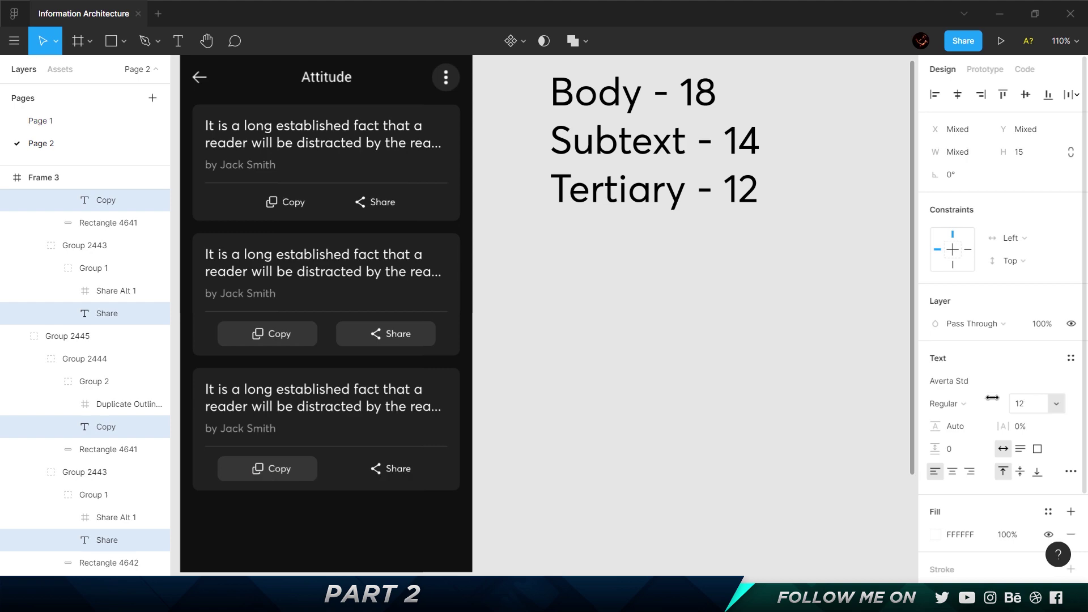
{"action": "left_click", "coordinate": [700, 371]}
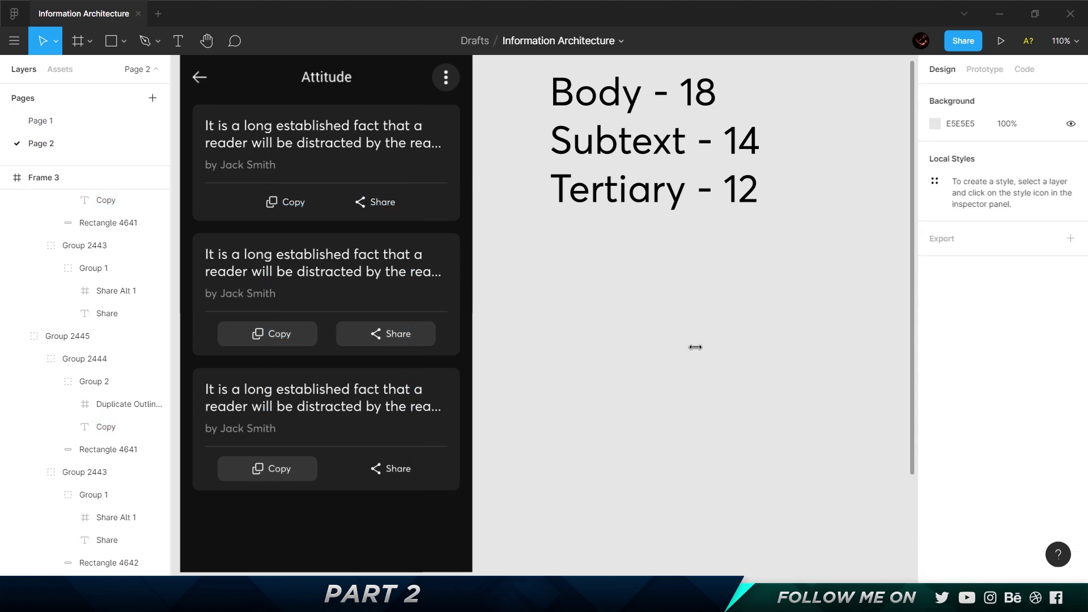
Duplicate Frame 2, the full-quote Attitude screen, and place the copy directly to its right
{"action": "scroll", "coordinate": [695, 345], "scroll_direction": "down", "scroll_amount": 5}
{"action": "scroll", "coordinate": [695, 347], "scroll_direction": "right", "scroll_amount": 10}
{"action": "scroll", "coordinate": [695, 346], "scroll_direction": "right", "scroll_amount": 10}
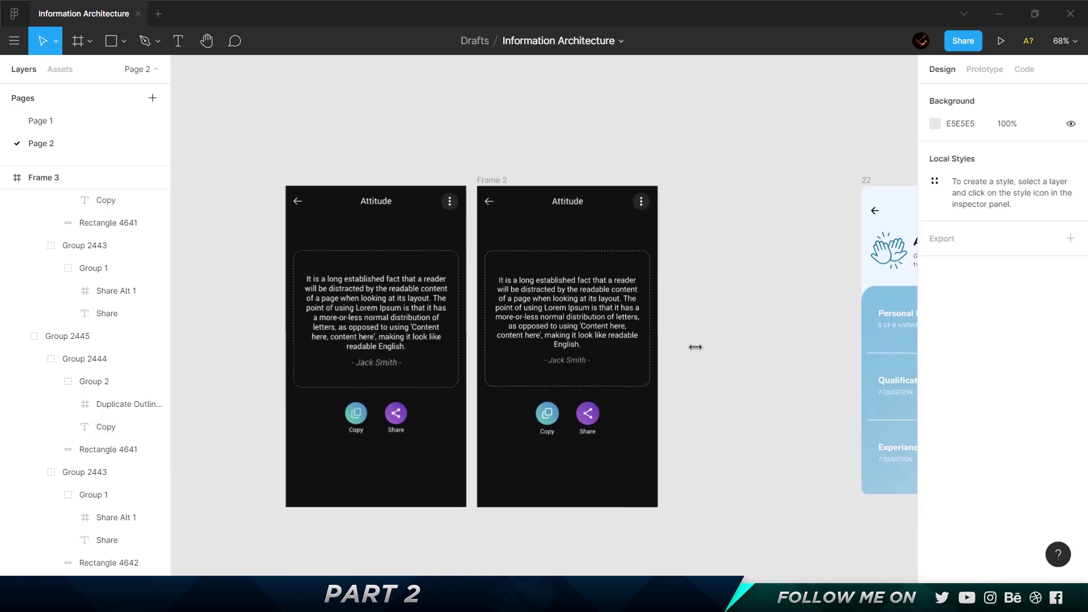
{"action": "scroll", "coordinate": [660, 320], "scroll_direction": "up", "scroll_amount": 5}
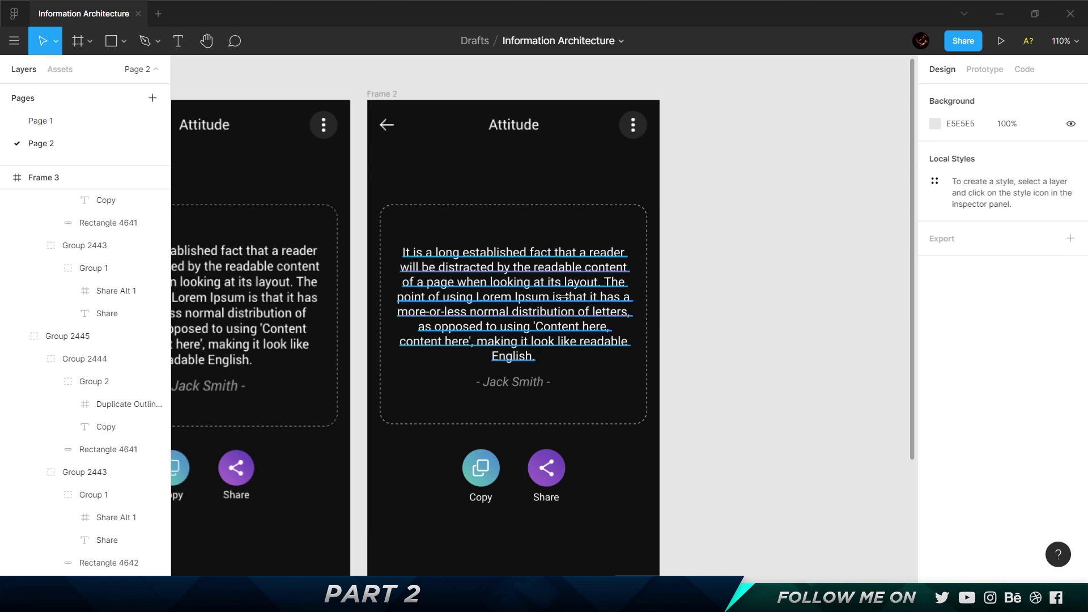
{"action": "left_click", "coordinate": [381, 94]}
{"action": "left_click_drag", "start_coordinate": [381, 94], "coordinate": [467, 93]}
{"action": "left_click_drag", "start_coordinate": [626, 92], "coordinate": [850, 94]}
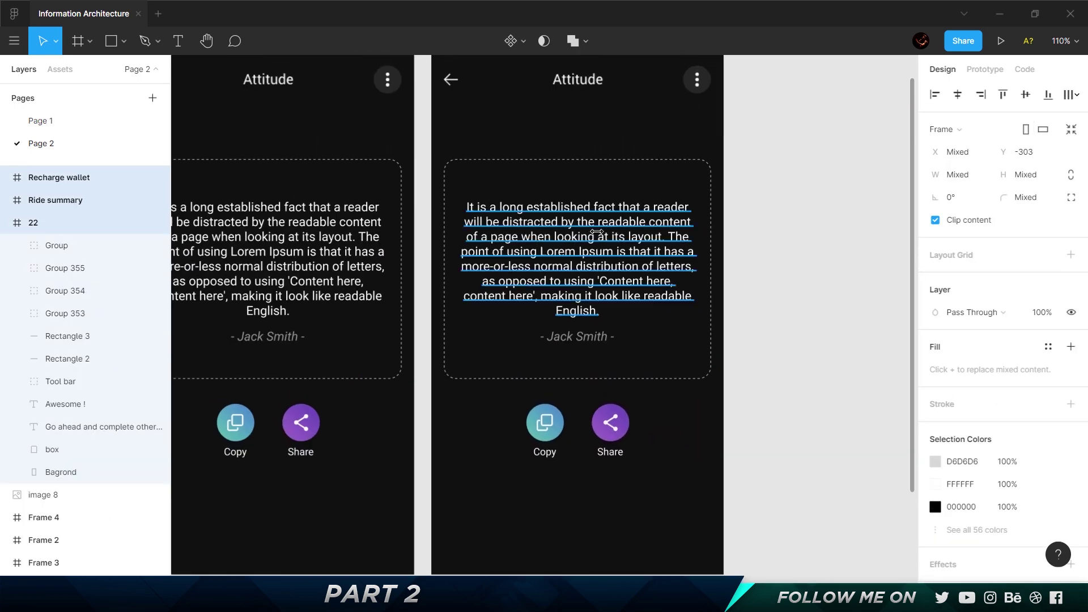
{"action": "left_click", "coordinate": [731, 219]}
Change the font of the full quote and its author line in the duplicated frame to Averta Std
{"action": "left_click", "coordinate": [568, 250]}
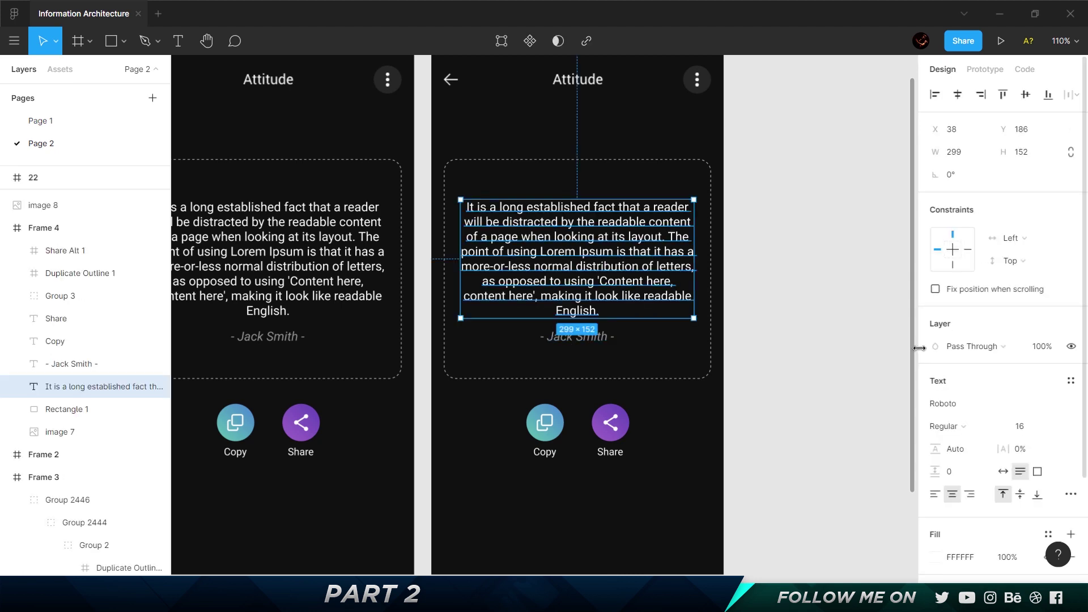
{"action": "left_click", "coordinate": [577, 336], "text": "shift"}
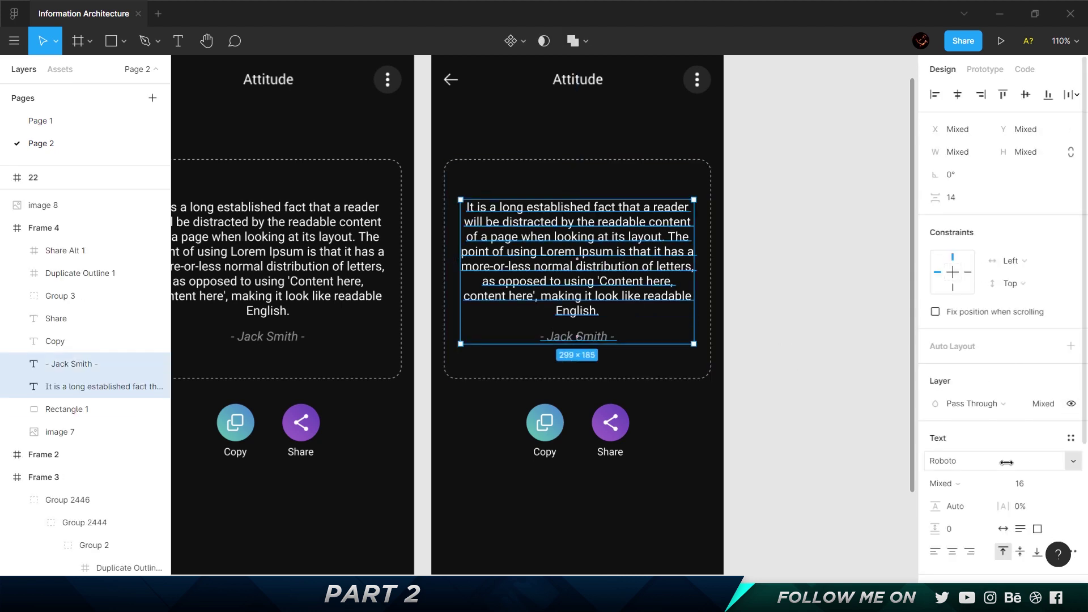
{"action": "left_click", "coordinate": [976, 462]}
{"action": "type", "text": "Albert"}
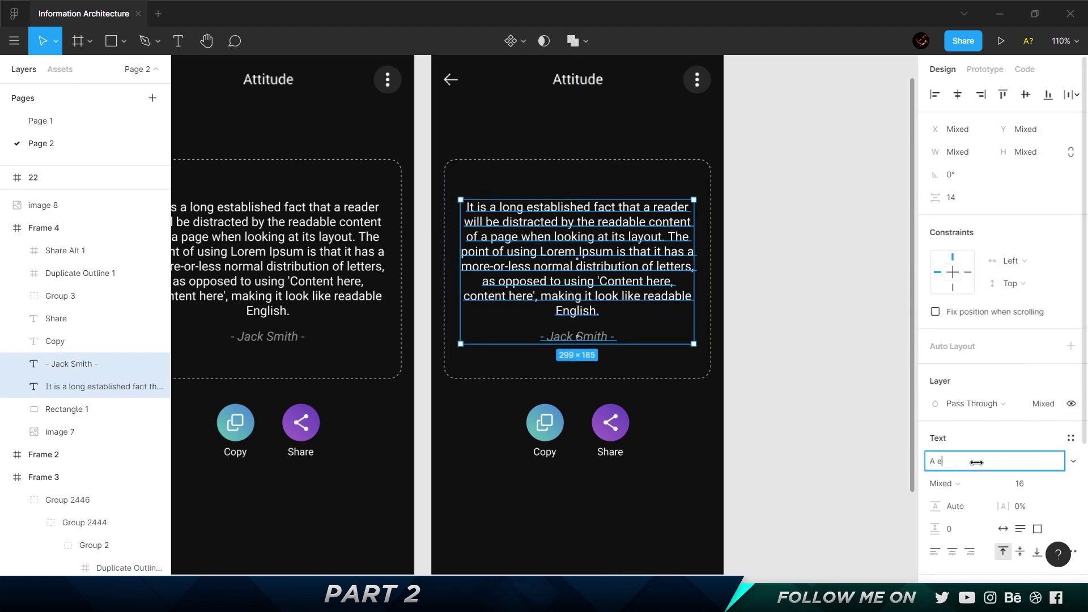
{"action": "type", "text": "ta"}
{"action": "key", "text": "Return"}
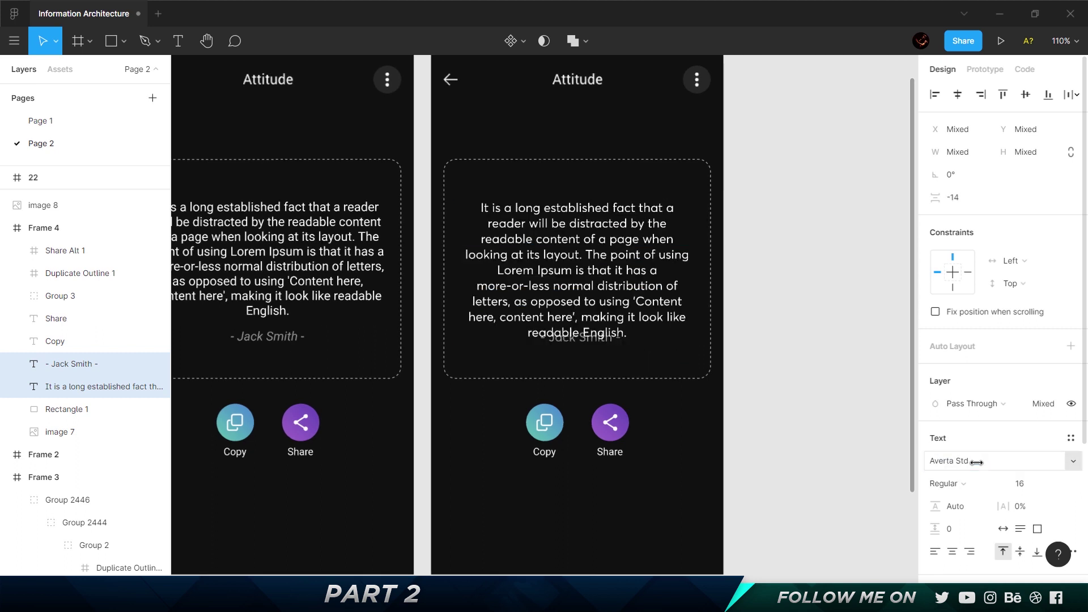
Raise the full quote to Y 162 and lower the author line to Y 361 to clear the overlap
{"action": "left_click_drag", "start_coordinate": [608, 260], "coordinate": [608, 242]}
{"action": "key", "text": "Escape"}
{"action": "left_click_drag", "start_coordinate": [598, 325], "coordinate": [601, 352]}
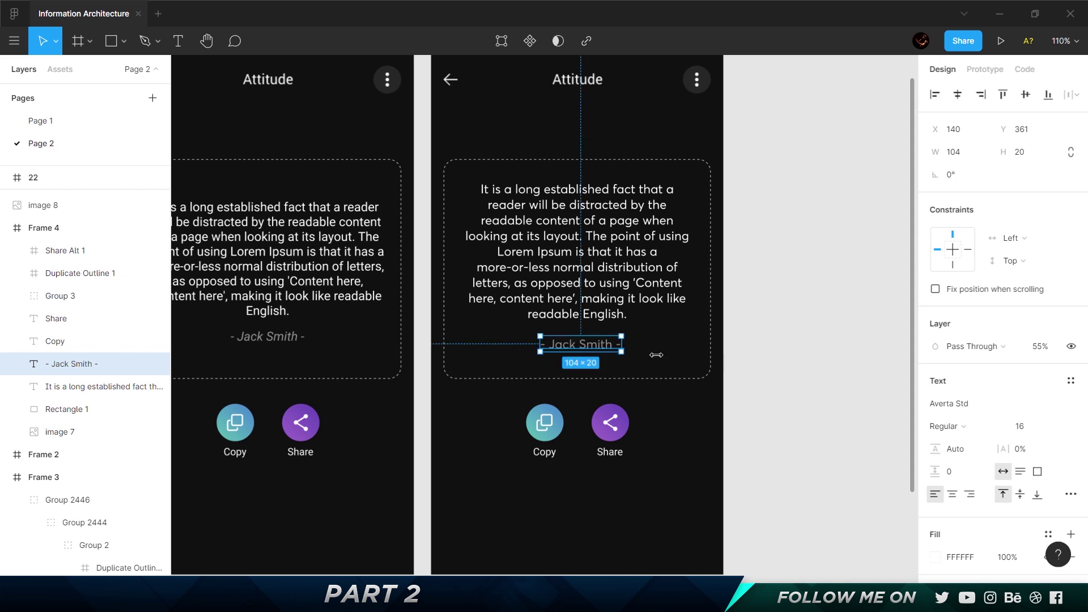
{"action": "left_click", "coordinate": [774, 347]}
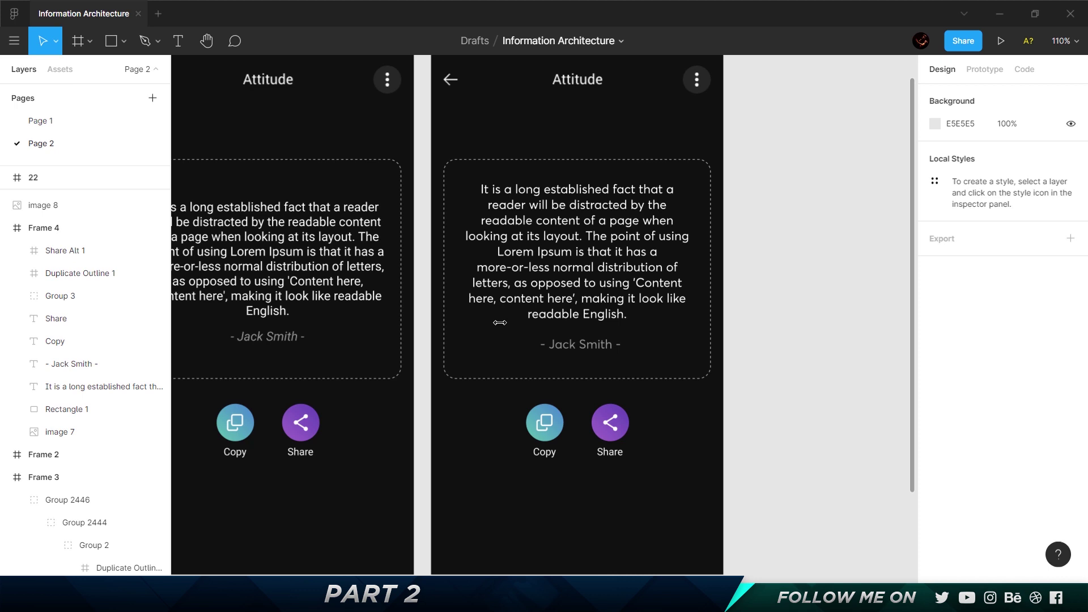
Left-align the full quote paragraph in the duplicated frame
{"action": "left_click", "coordinate": [543, 245]}
{"action": "left_click", "coordinate": [934, 494]}
{"action": "left_click", "coordinate": [847, 299]}
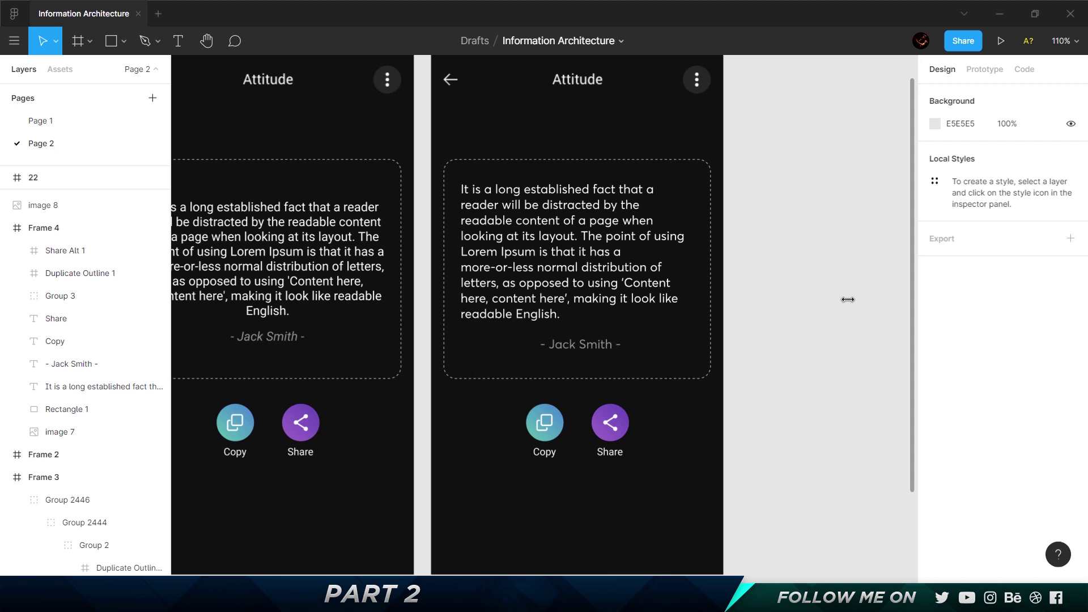
Check the text size of the quote in the cards, and set the full quote in the duplicated frame to size 20
{"action": "left_click", "coordinate": [575, 227]}
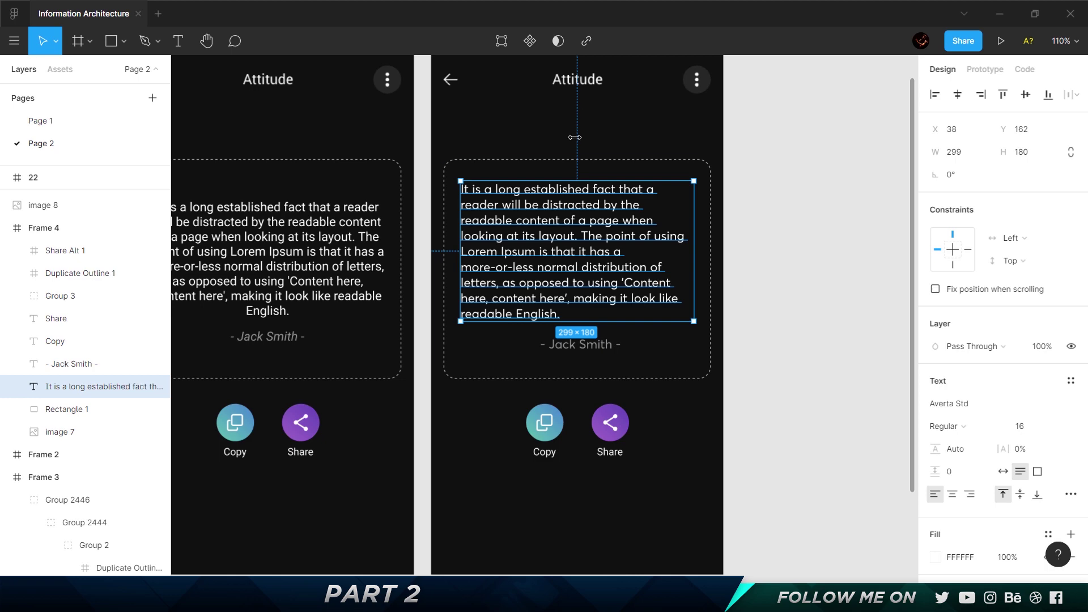
{"action": "scroll", "coordinate": [593, 257], "scroll_direction": "left", "scroll_amount": 20}
{"action": "scroll", "coordinate": [592, 257], "scroll_direction": "left", "scroll_amount": 15}
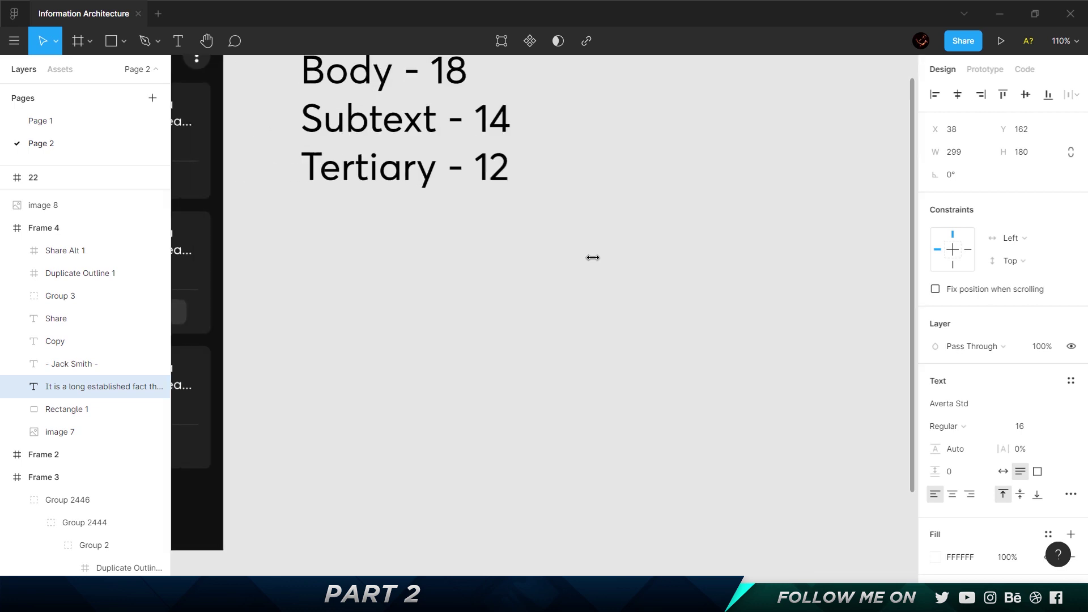
{"action": "left_click", "coordinate": [509, 237]}
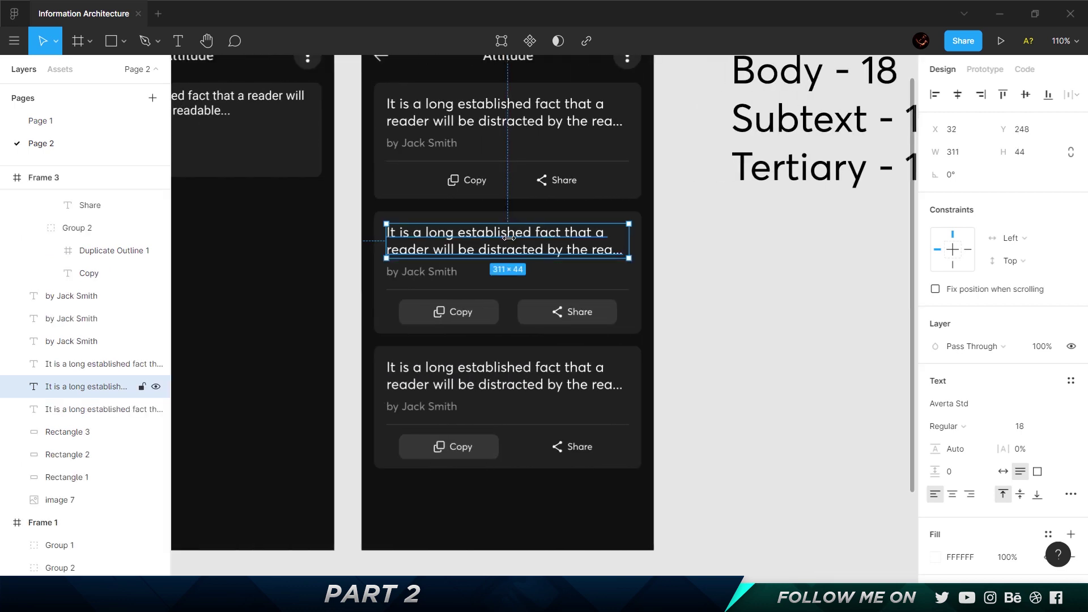
{"action": "scroll", "coordinate": [508, 237], "scroll_direction": "right", "scroll_amount": 20}
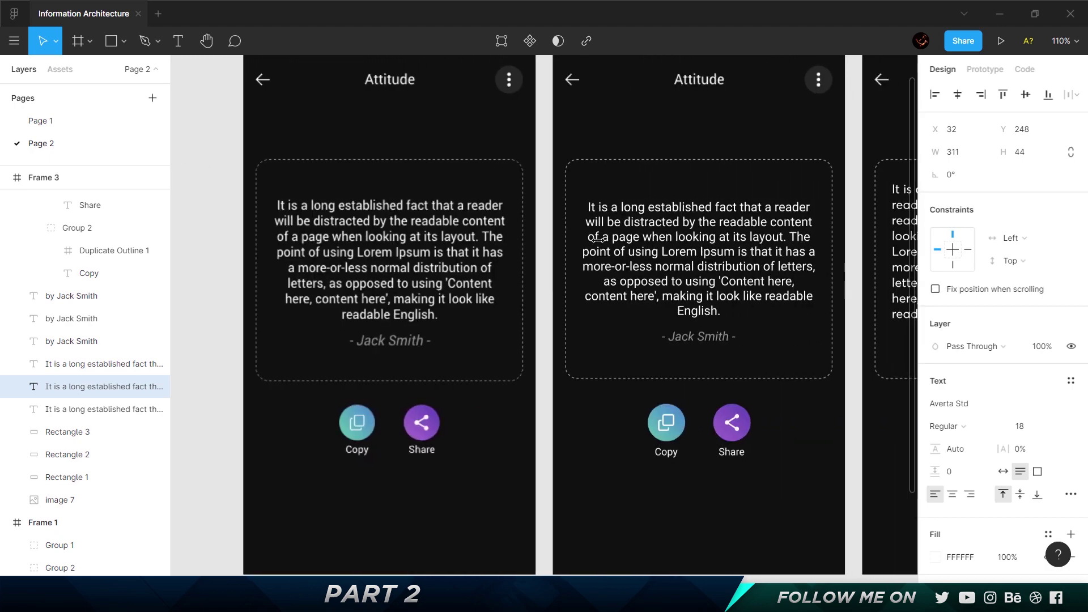
{"action": "scroll", "coordinate": [597, 239], "scroll_direction": "right", "scroll_amount": 5}
{"action": "left_click", "coordinate": [551, 246]}
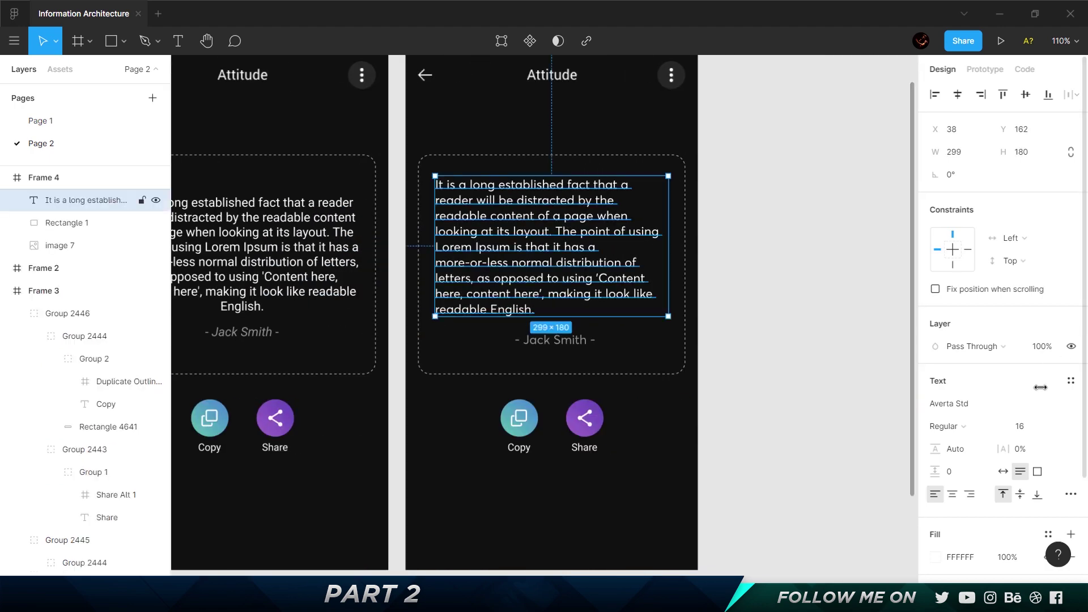
{"action": "left_click", "coordinate": [1024, 432]}
{"action": "type", "text": "18"}
{"action": "key", "text": "Return"}
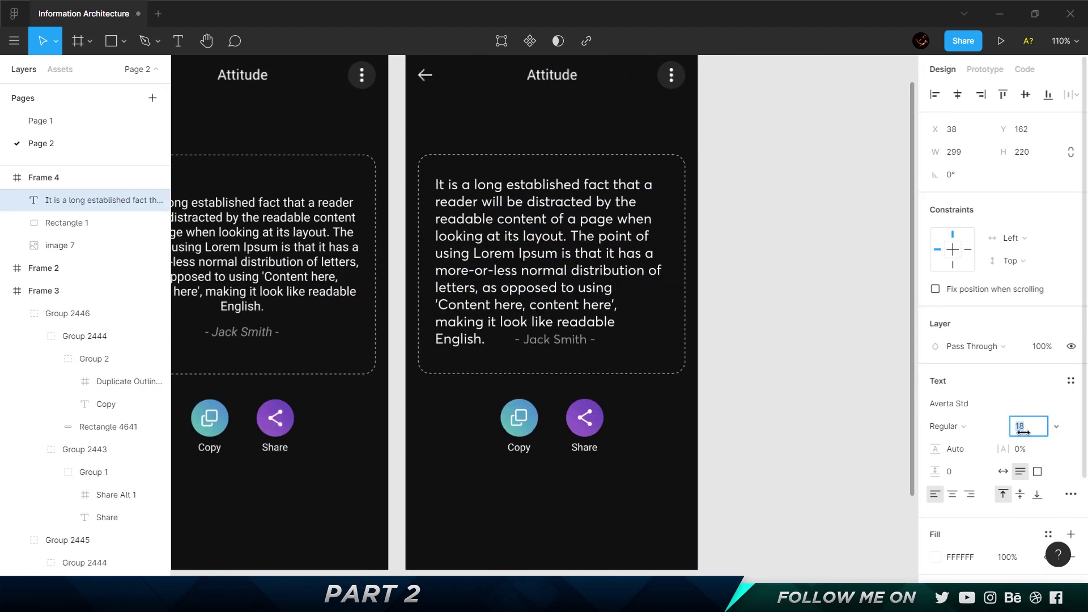
{"action": "type", "text": "20"}
{"action": "key", "text": "Return"}
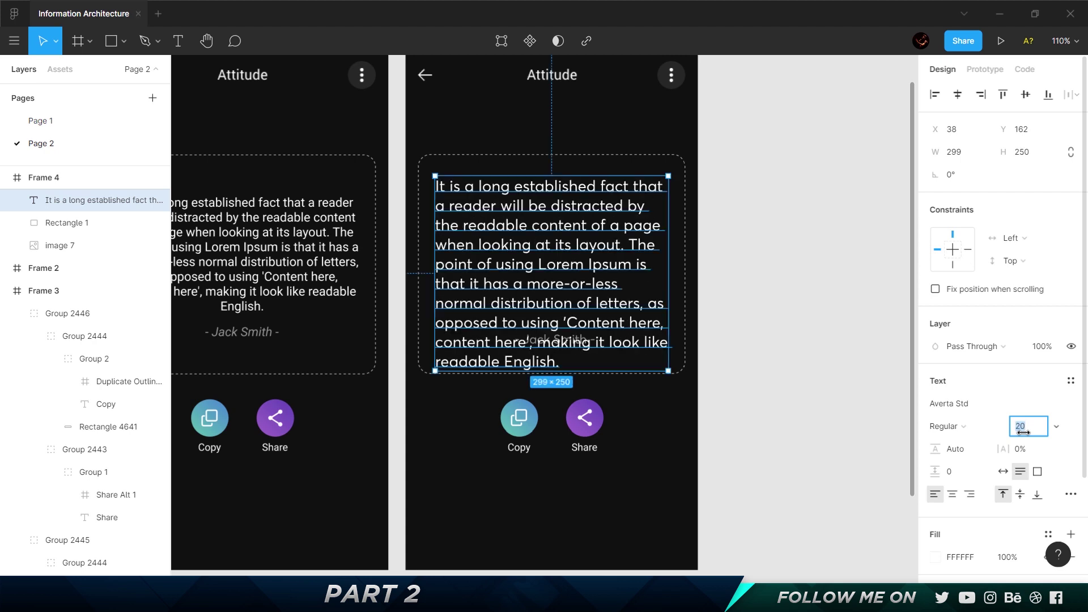
Move the full quote up to Y 114 and set its line height to 150%
{"action": "left_click", "coordinate": [518, 286]}
{"action": "left_click_drag", "start_coordinate": [517, 287], "coordinate": [518, 256]}
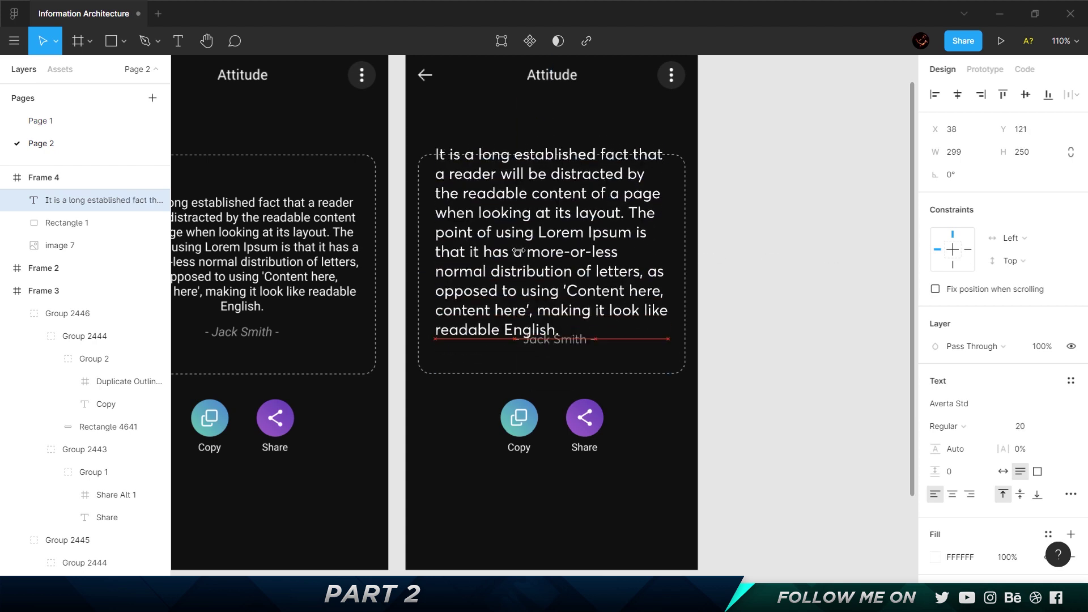
{"action": "left_click", "coordinate": [960, 449]}
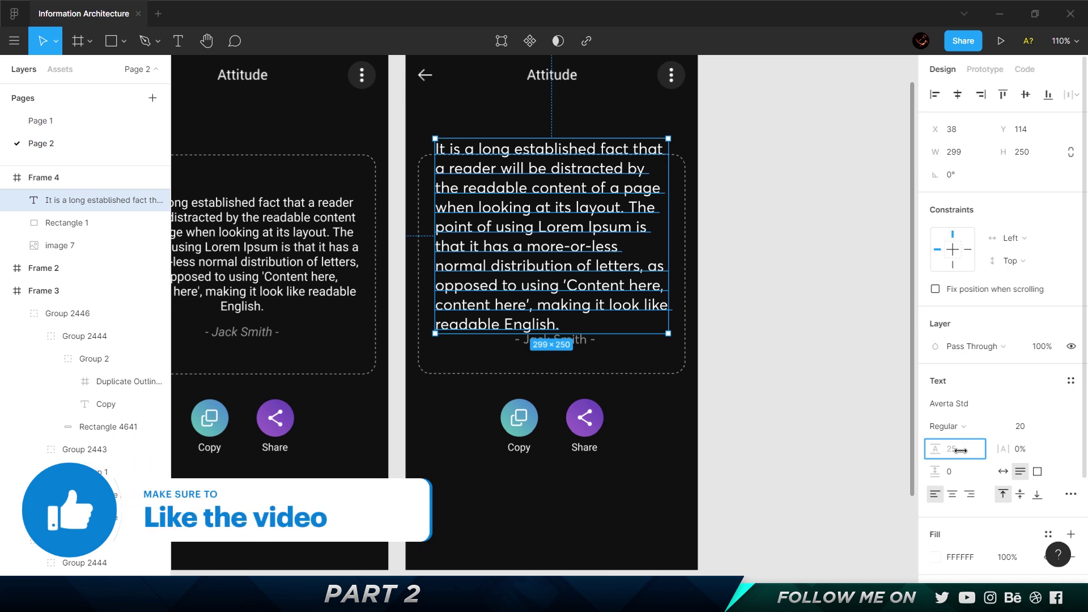
{"action": "type", "text": "150%"}
{"action": "key", "text": "Return"}
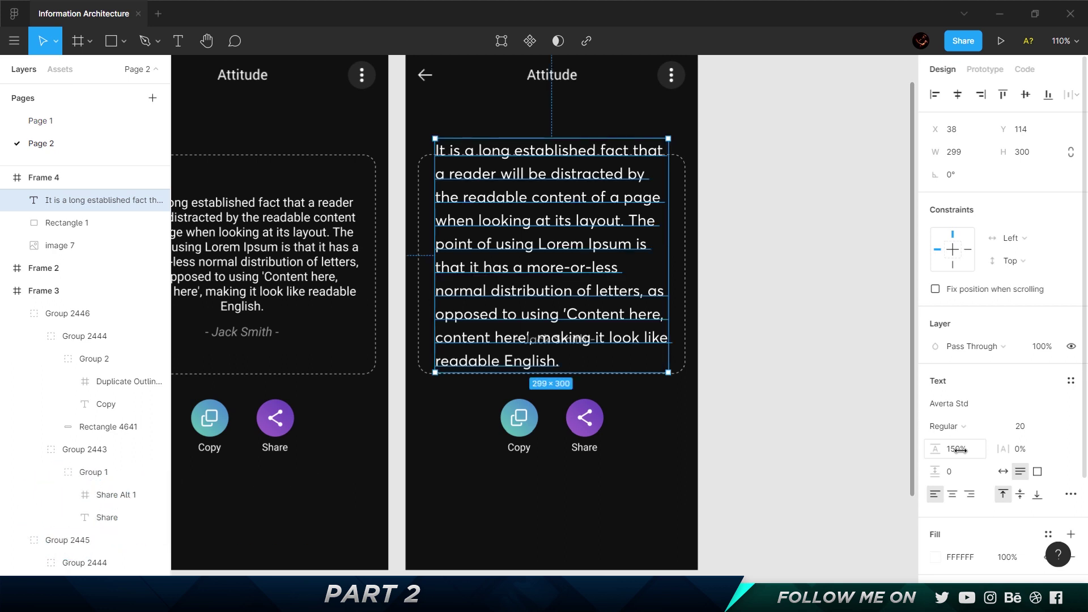
Set the full quote's line height to 140%
{"action": "left_click", "coordinate": [957, 449]}
{"action": "key", "text": "Return"}
{"action": "key", "text": "Escape"}
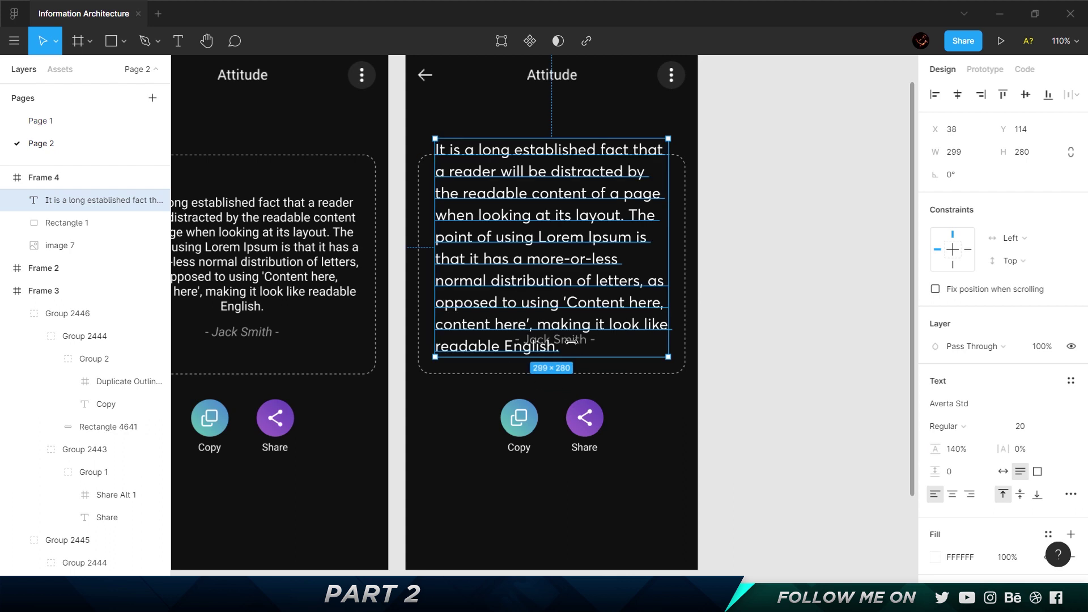
Move the author line down to Y 603, then group the Copy and Share buttons and lower the group to Y 539
{"action": "left_click", "coordinate": [571, 340]}
{"action": "left_click_drag", "start_coordinate": [579, 338], "coordinate": [567, 524]}
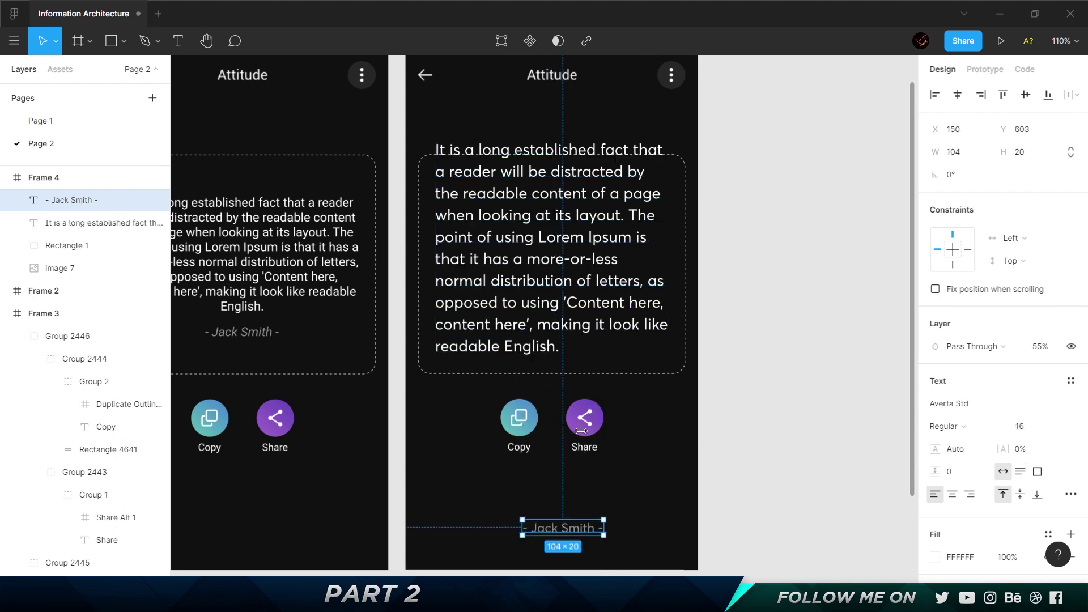
{"action": "key", "text": "ctrl+v"}
{"action": "key", "text": "ctrl+g"}
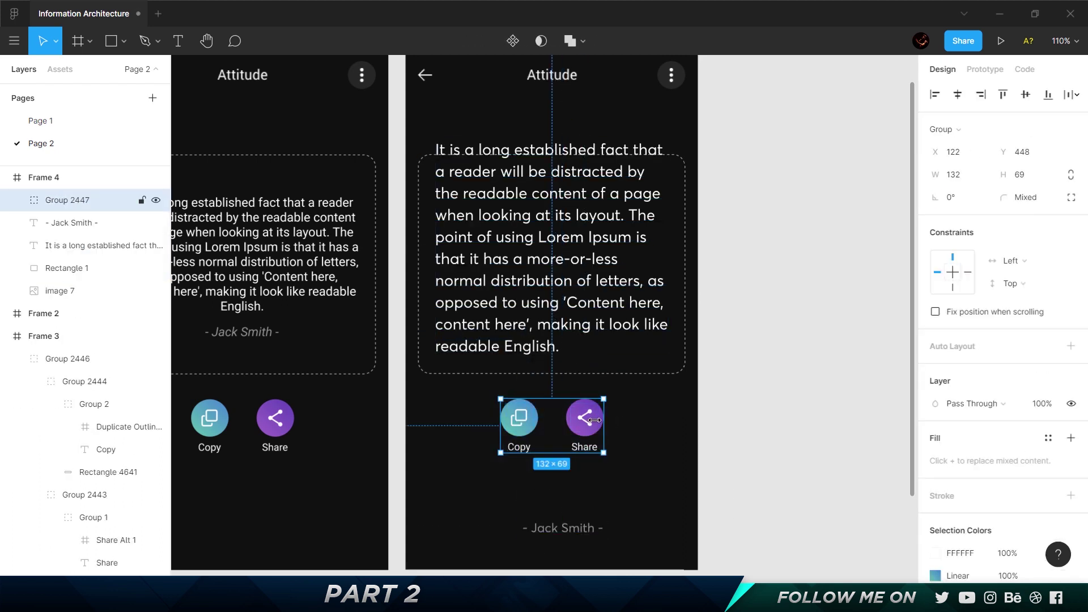
{"action": "left_click_drag", "start_coordinate": [595, 441], "coordinate": [599, 512]}
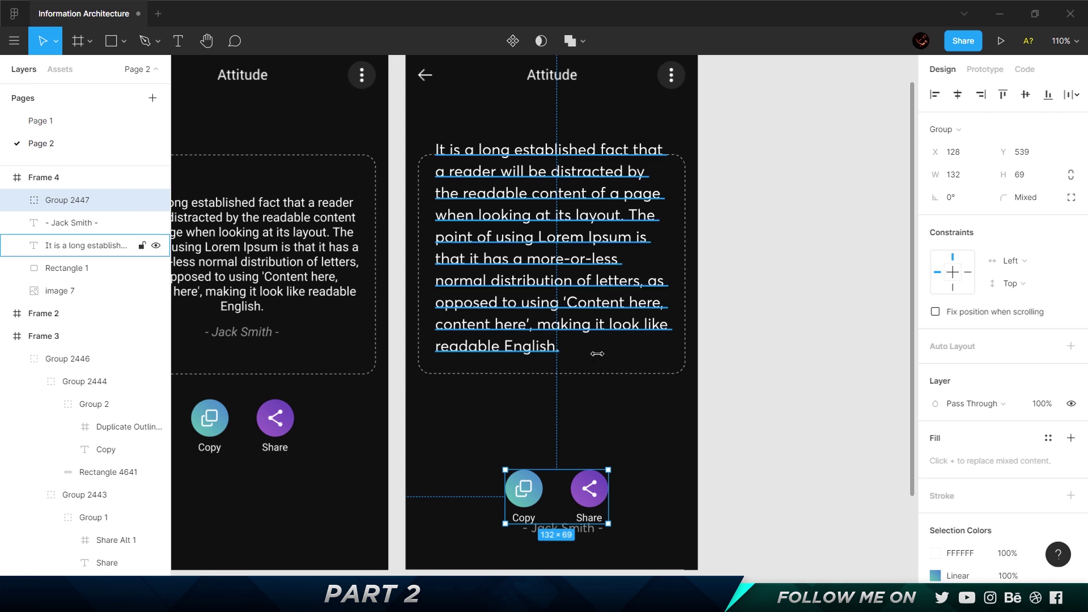
Extend the dashed box upward to a height of 324 and raise it to Y 82
{"action": "left_click", "coordinate": [634, 376]}
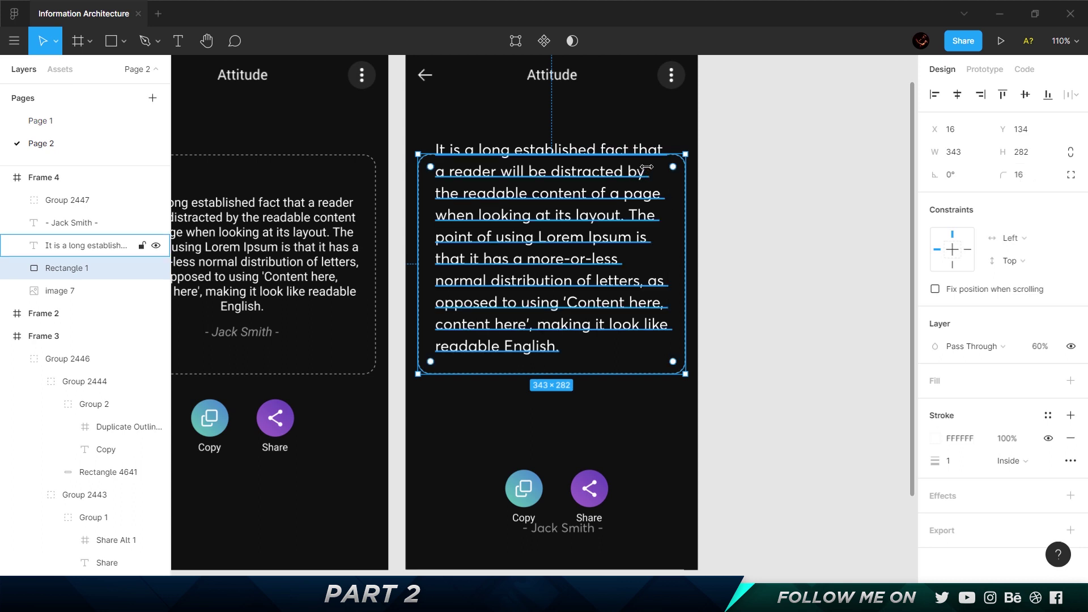
{"action": "left_click_drag", "start_coordinate": [649, 154], "coordinate": [646, 112]}
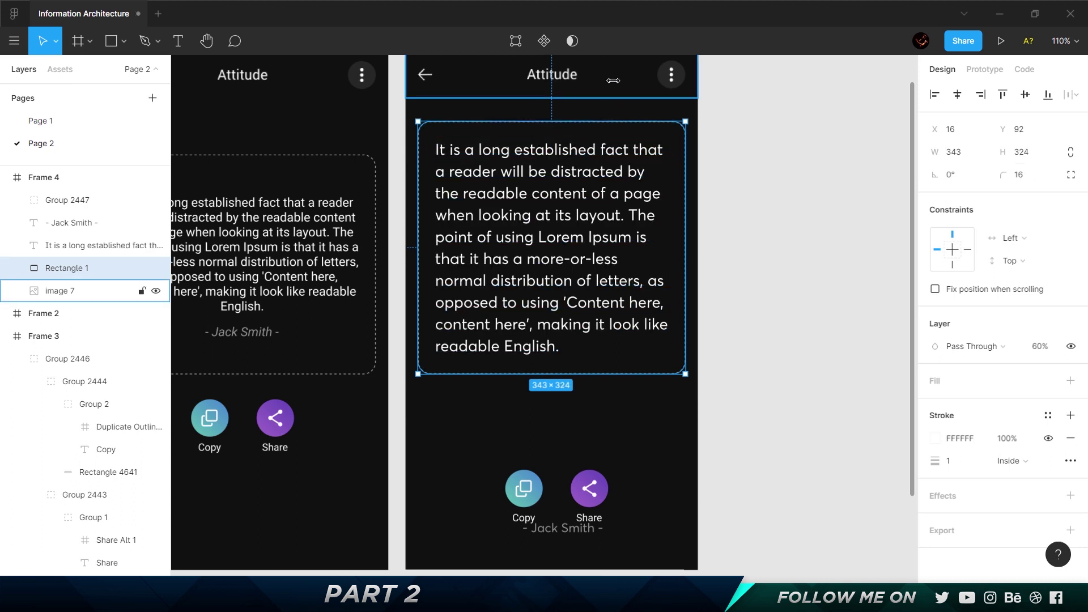
{"action": "key", "text": "Up"}
{"action": "key", "text": "Up"}
{"action": "key", "text": "Up"}
{"action": "key", "text": "Up"}
{"action": "key", "text": "Up"}
{"action": "key", "text": "Up"}
{"action": "key", "text": "Up"}
{"action": "key", "text": "Up"}
{"action": "key", "text": "Up"}
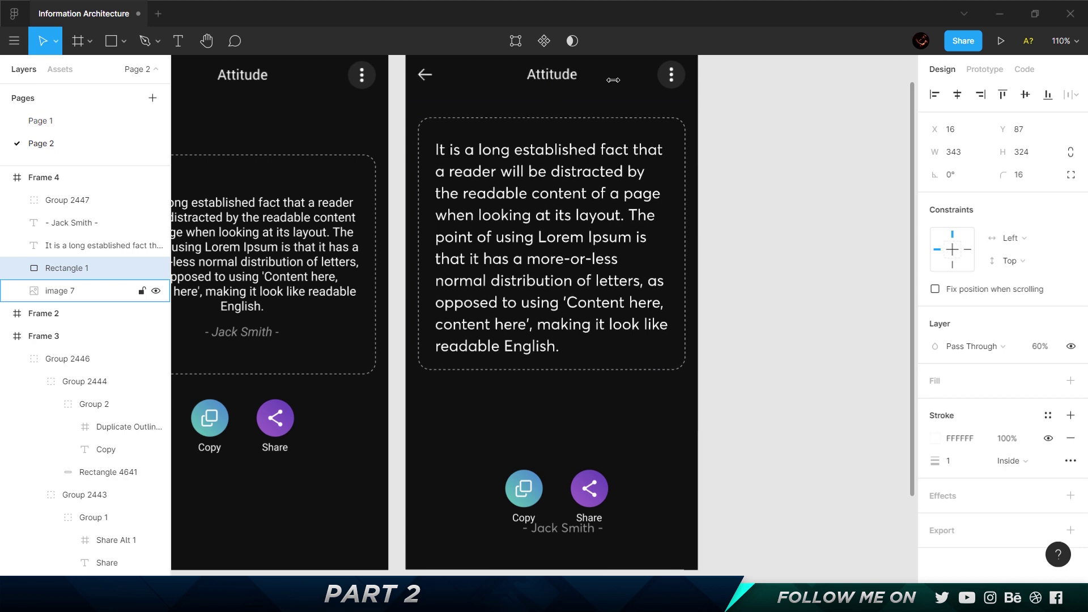
{"action": "key", "text": "Up"}
{"action": "key", "text": "Up"}
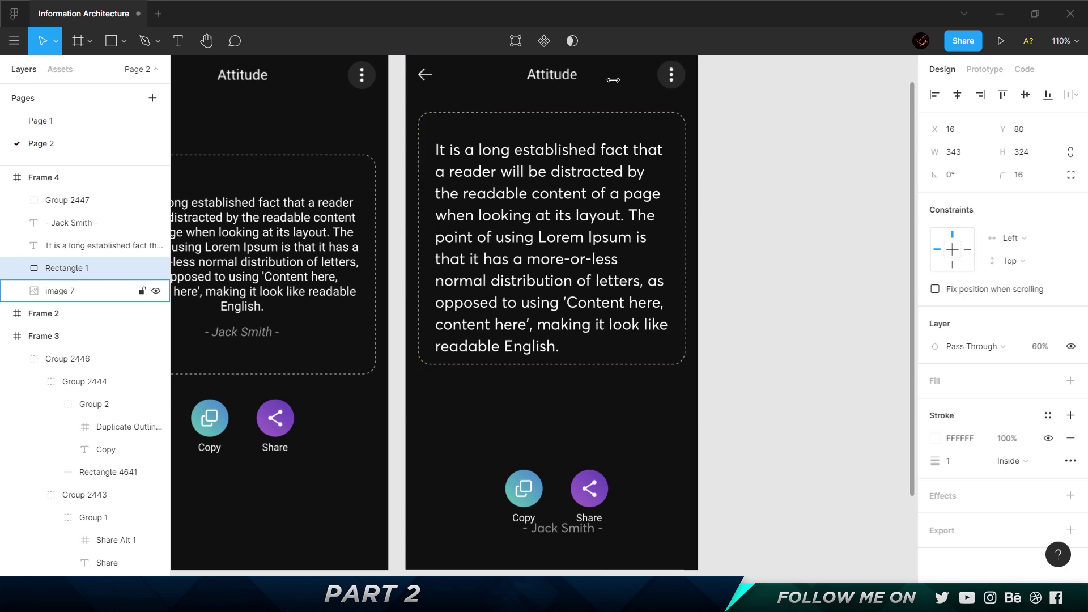
{"action": "key", "text": "Down"}
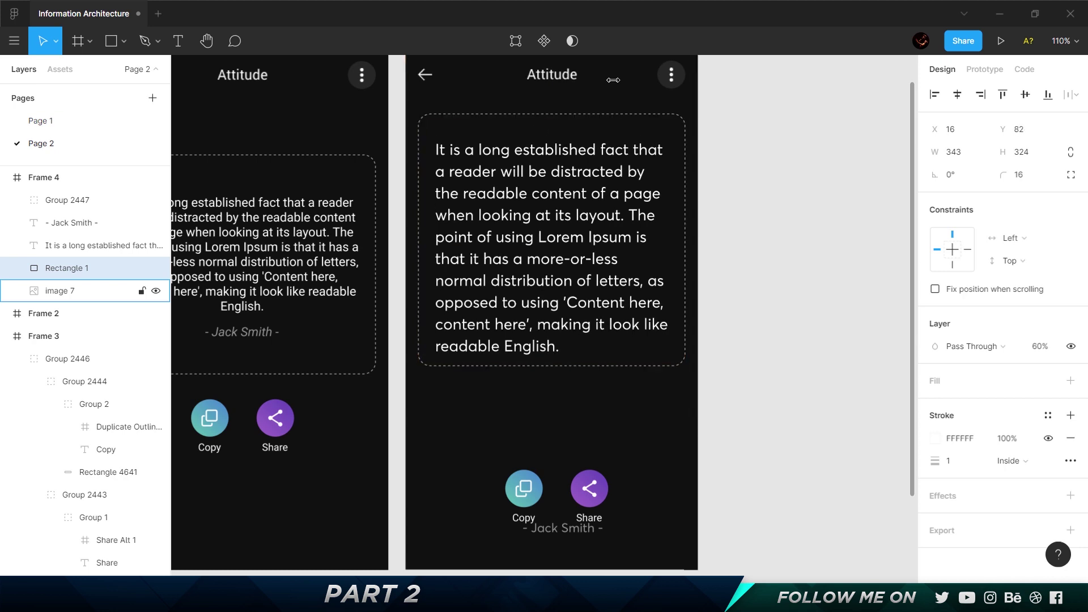
Check the quote's spacing to the dashed box and shift the quote left to X 32
{"action": "left_click", "coordinate": [447, 280]}
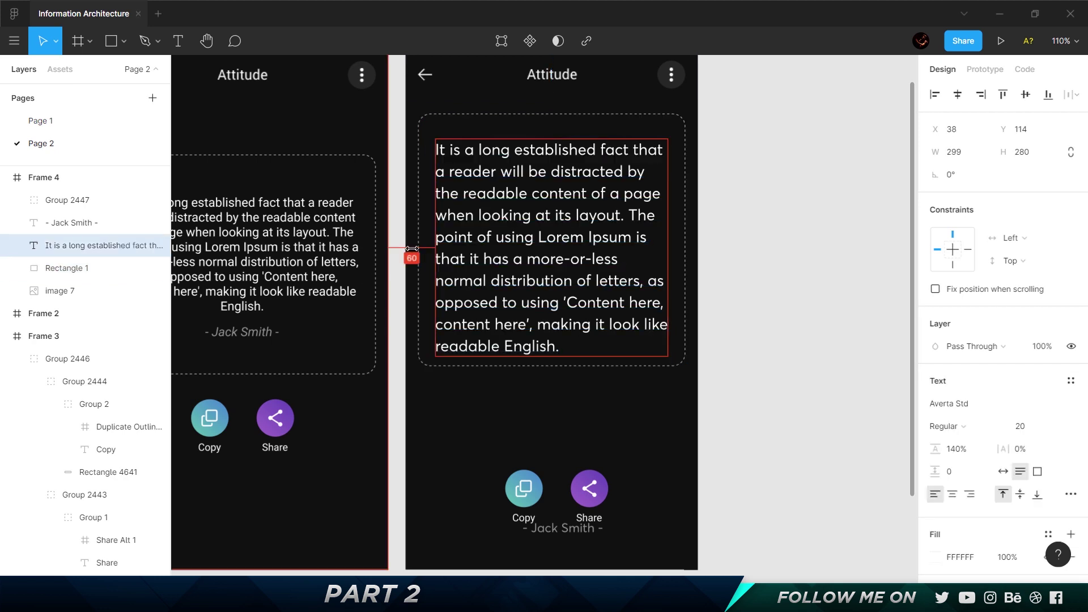
{"action": "mouse_move", "coordinate": [421, 272]}
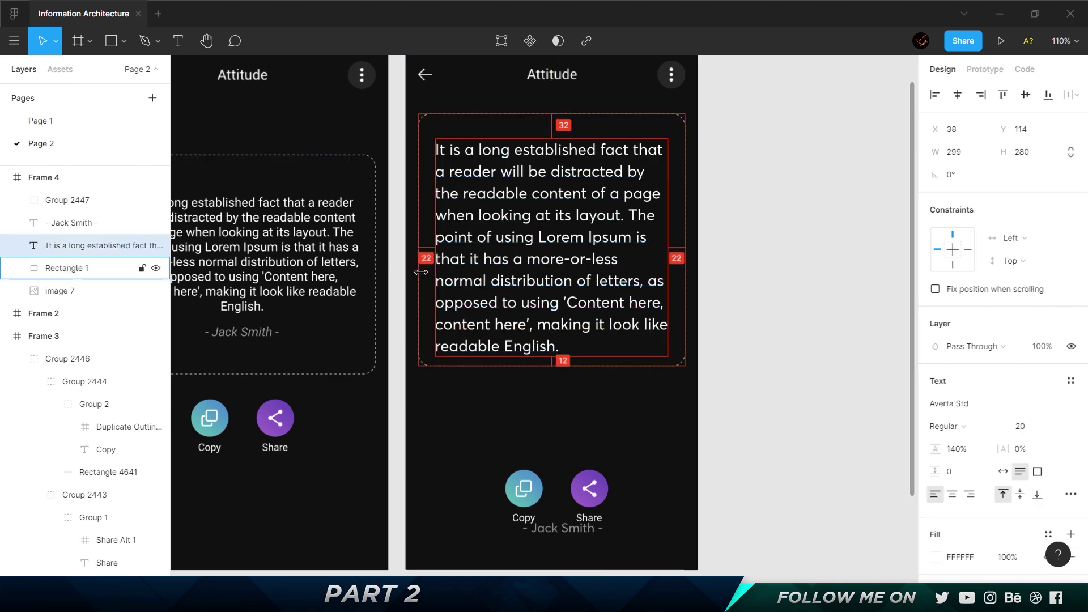
{"action": "key", "text": "Left"}
{"action": "key", "text": "Left"}
{"action": "key", "text": "Left"}
{"action": "key", "text": "Left"}
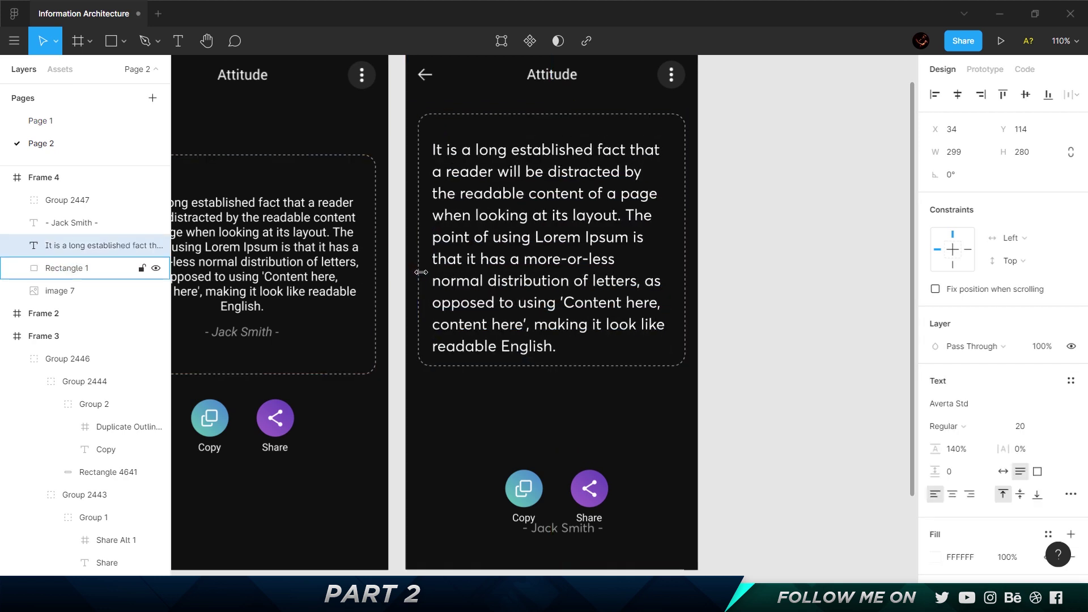
{"action": "key", "text": "Left"}
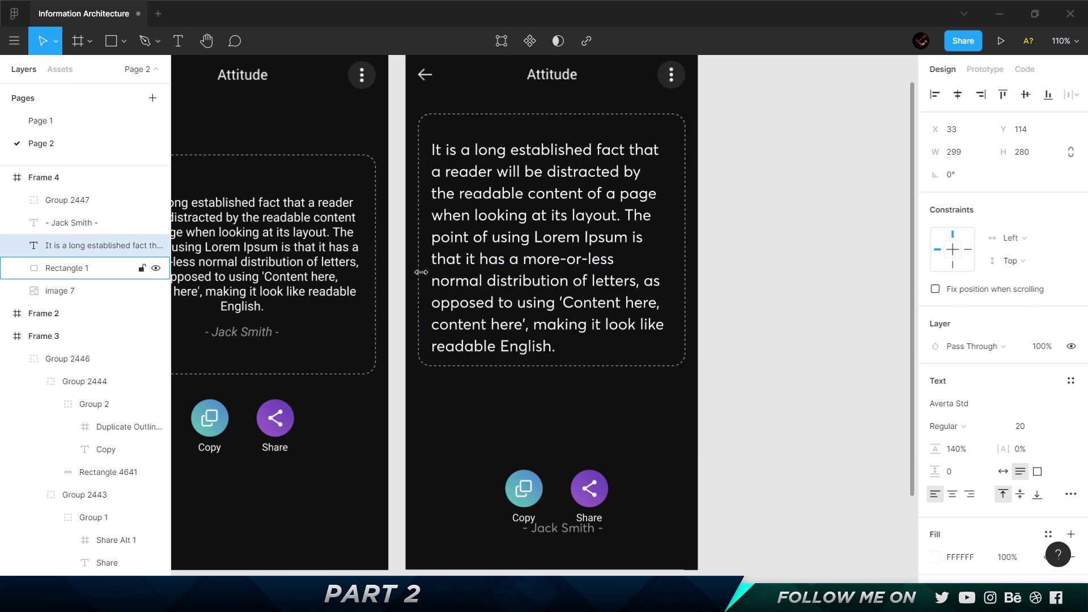
{"action": "key", "text": "Left"}
{"action": "left_click", "coordinate": [516, 428]}
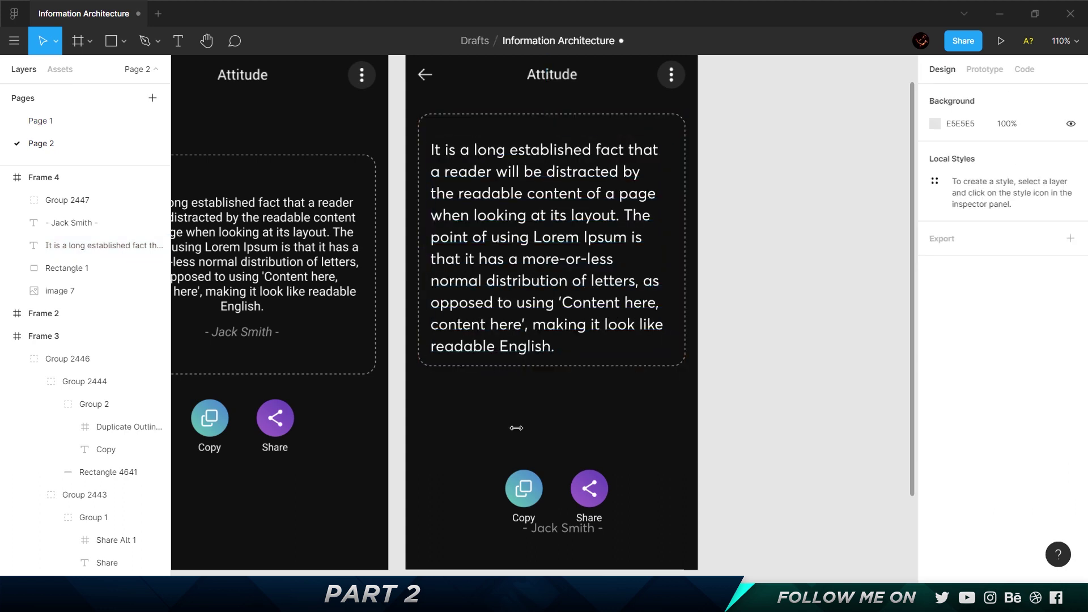
Position the full quote at X 40, Y 106 for 24 px spacing from the dashed box's left and upper edges
{"action": "left_click", "coordinate": [419, 295]}
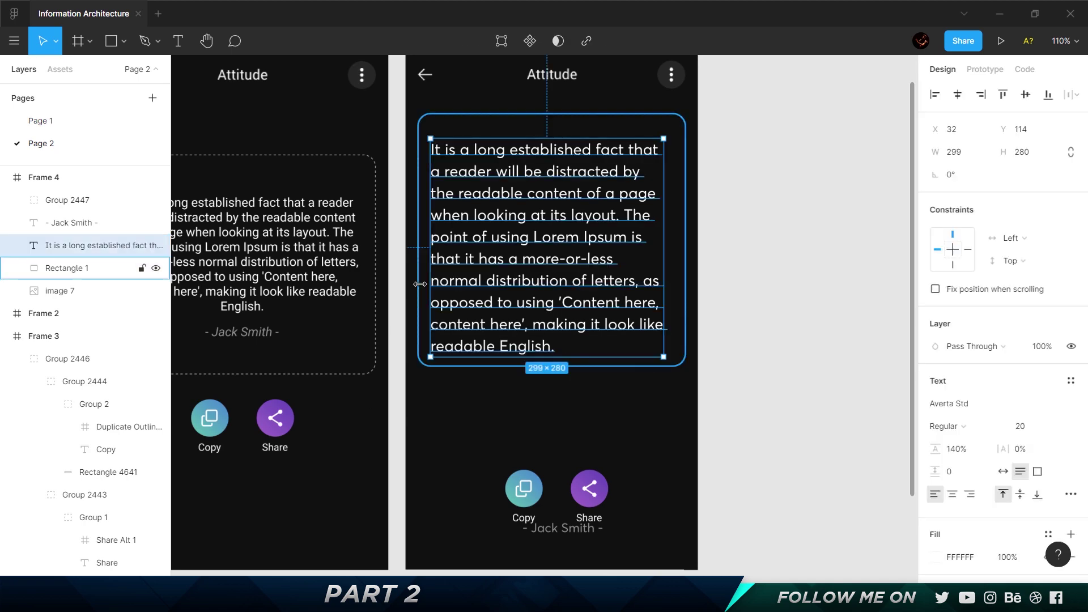
{"action": "key", "text": "Right"}
{"action": "key", "text": "Right"}
{"action": "key", "text": "Right"}
{"action": "key", "text": "Right"}
{"action": "key", "text": "Right"}
{"action": "key", "text": "Right"}
{"action": "key", "text": "Right"}
{"action": "key", "text": "Right"}
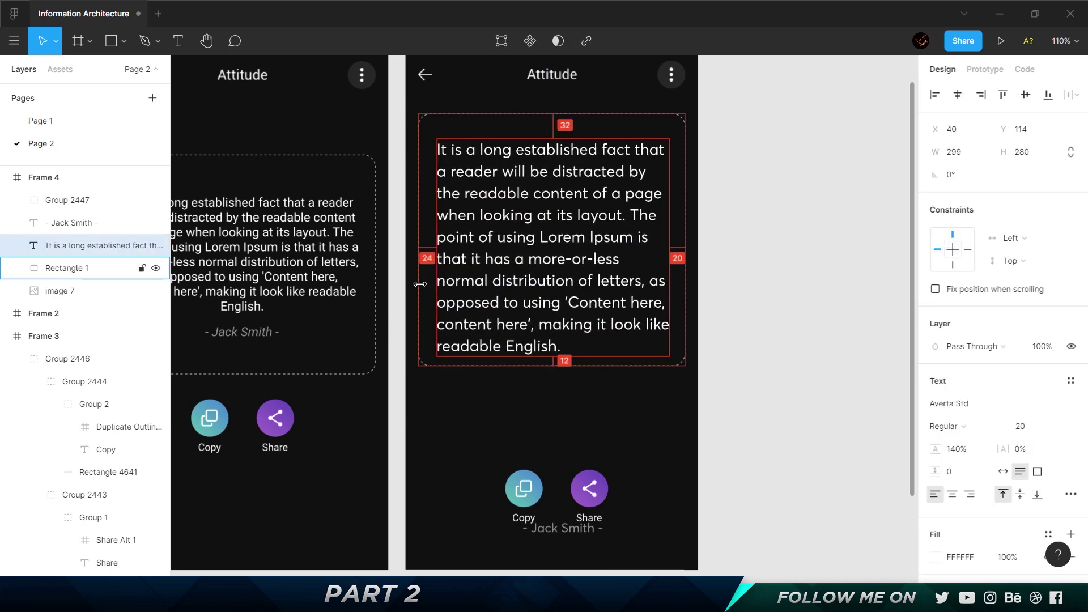
{"action": "key", "text": "Up"}
{"action": "key", "text": "Up"}
{"action": "key", "text": "Up"}
{"action": "key", "text": "Up"}
{"action": "key", "text": "Up"}
{"action": "key", "text": "Up"}
{"action": "key", "text": "Up"}
{"action": "key", "text": "Up"}
{"action": "key", "text": "Up"}
{"action": "key", "text": "Up"}
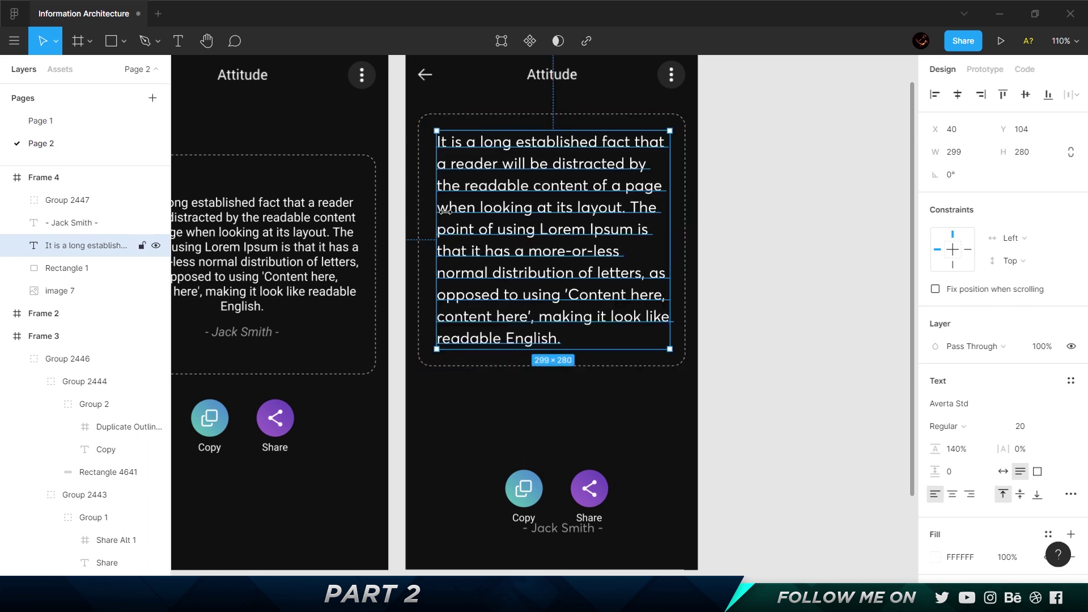
{"action": "key", "text": "Down"}
{"action": "key", "text": "Down"}
Narrow the full quote's text box to a width of 295
{"action": "key", "text": "alt"}
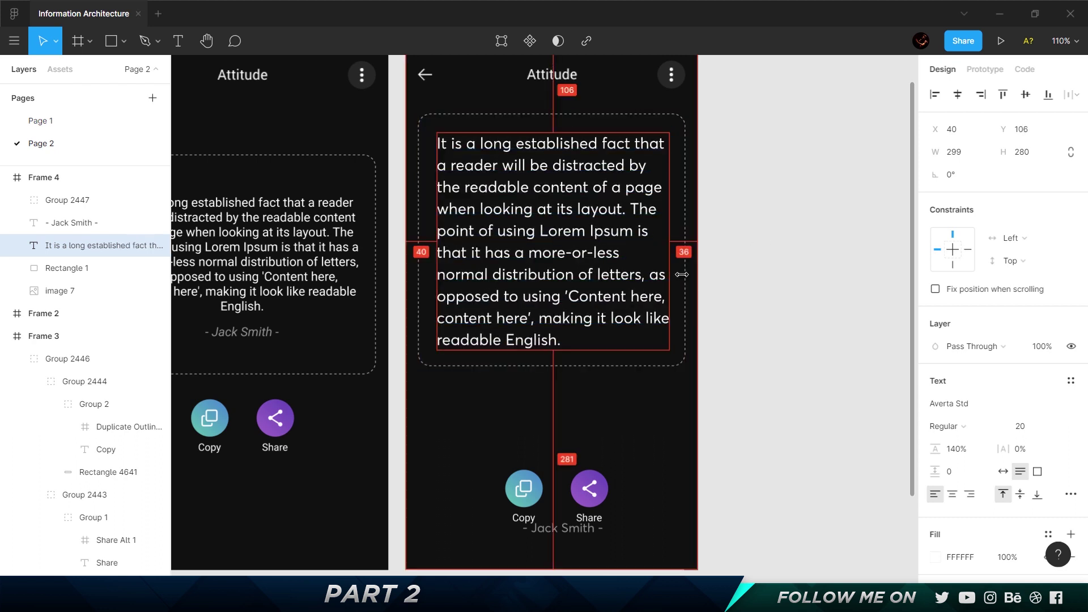
{"action": "left_click_drag", "start_coordinate": [686, 274], "coordinate": [685, 274]}
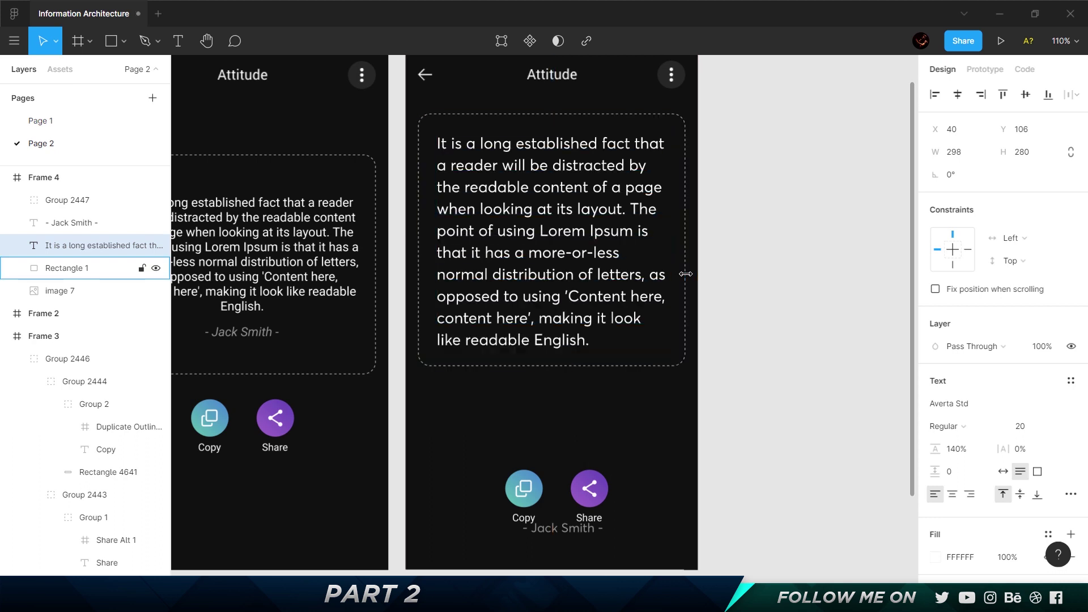
{"action": "key", "text": "ctrl+Left"}
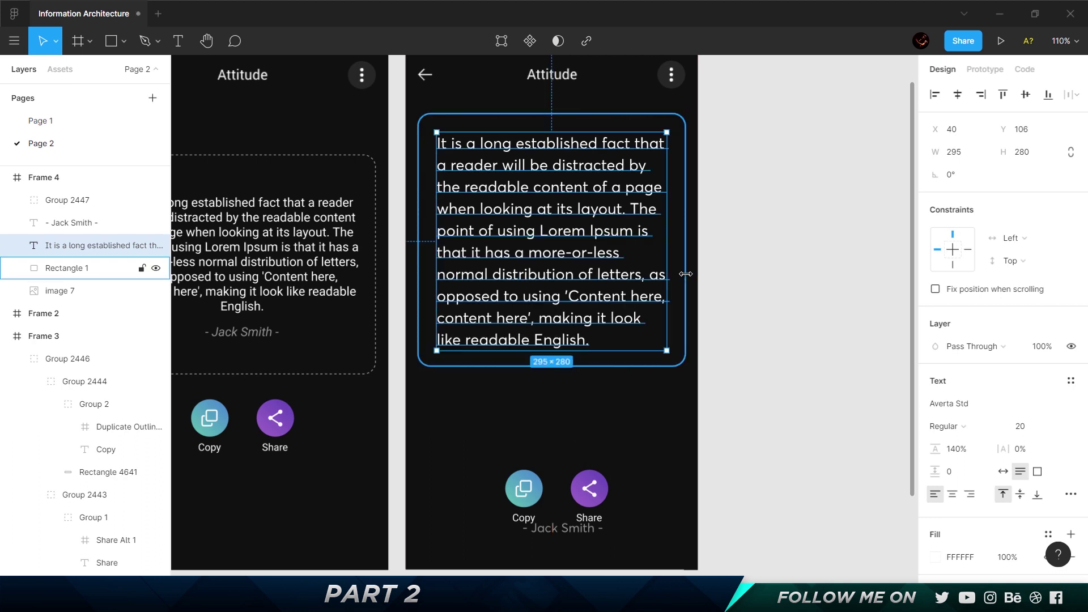
Increase the dashed box's height to 328 to even out the spacing below the quote
{"action": "left_click", "coordinate": [600, 365]}
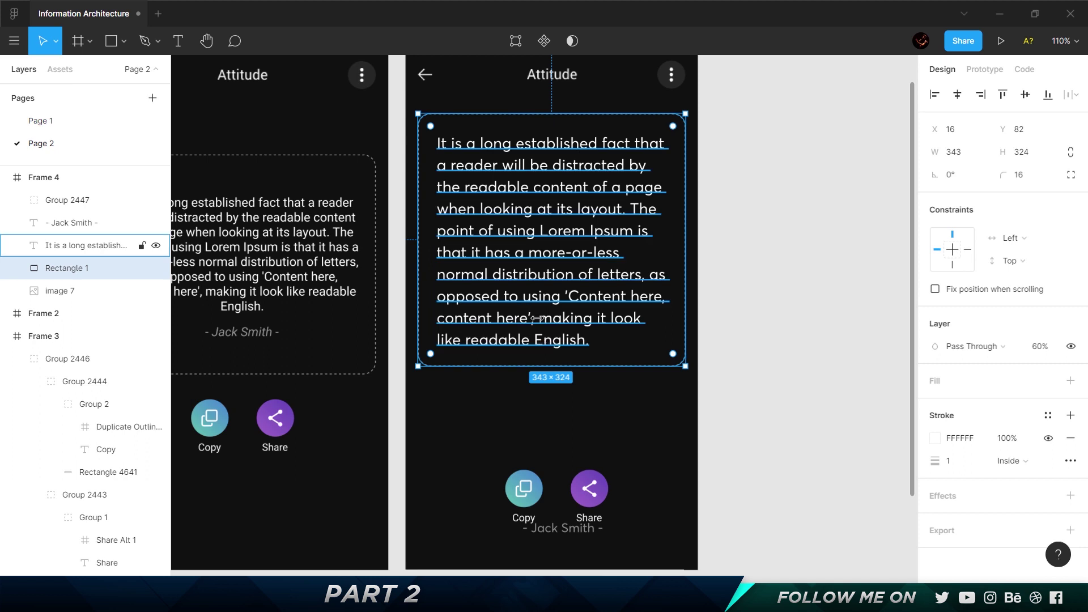
{"action": "key", "text": "alt"}
{"action": "key", "text": "Escape"}
{"action": "key", "text": "ctrl+z"}
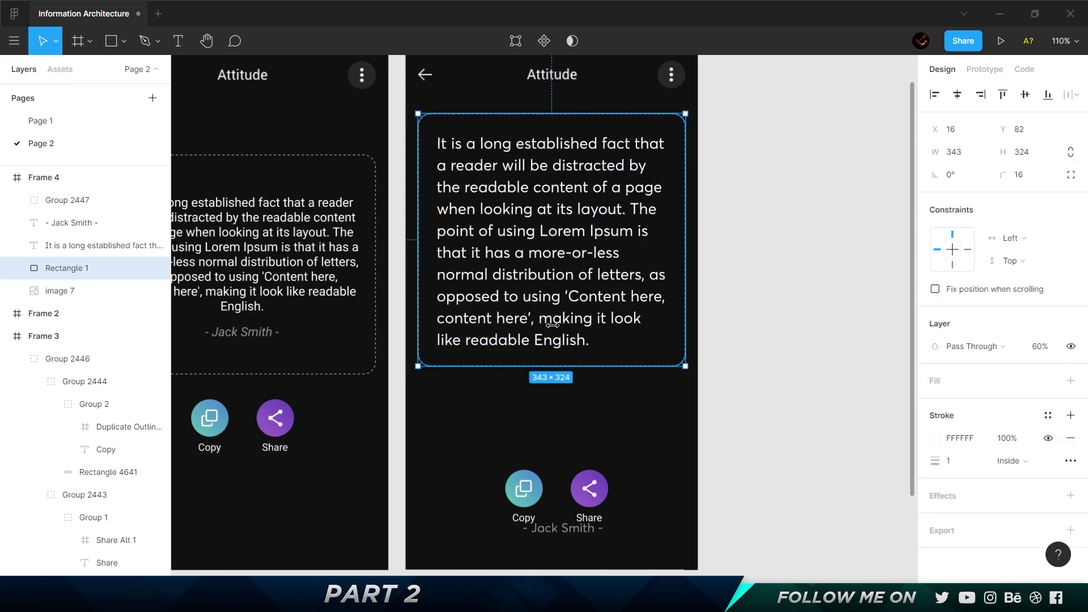
{"action": "key", "text": "ctrl+Down"}
{"action": "key", "text": "ctrl+Down"}
{"action": "key", "text": "ctrl+Down"}
{"action": "key", "text": "ctrl+Down"}
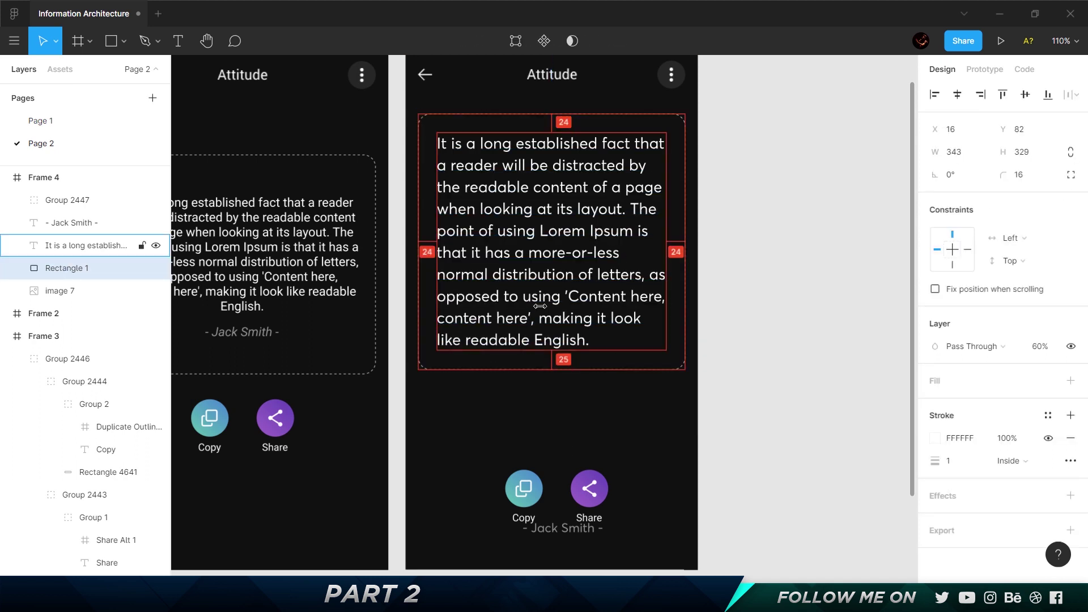
{"action": "left_click", "coordinate": [628, 419]}
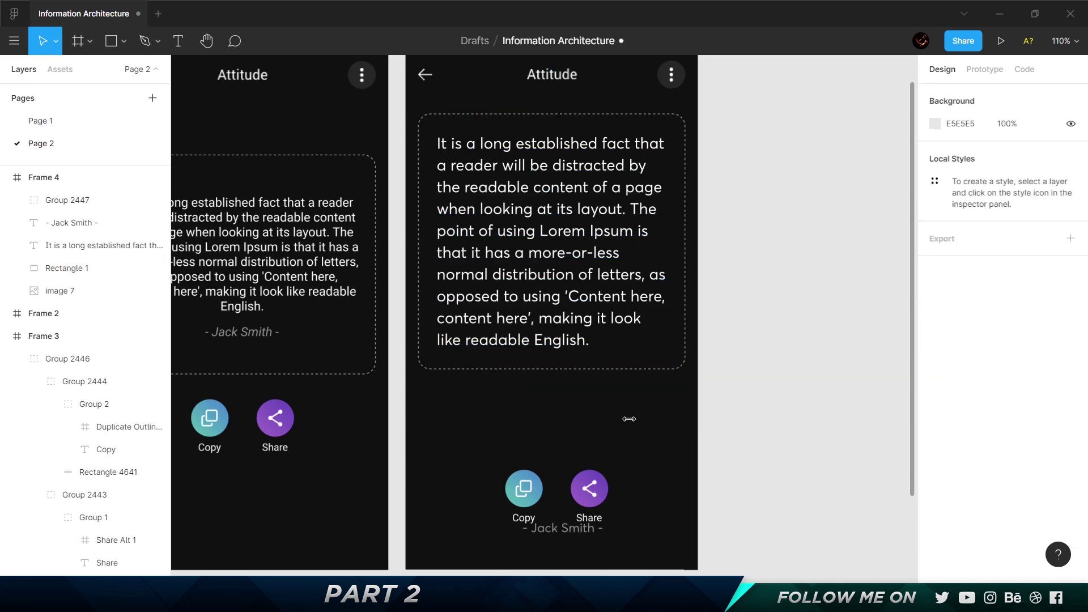
{"action": "left_click", "coordinate": [578, 369]}
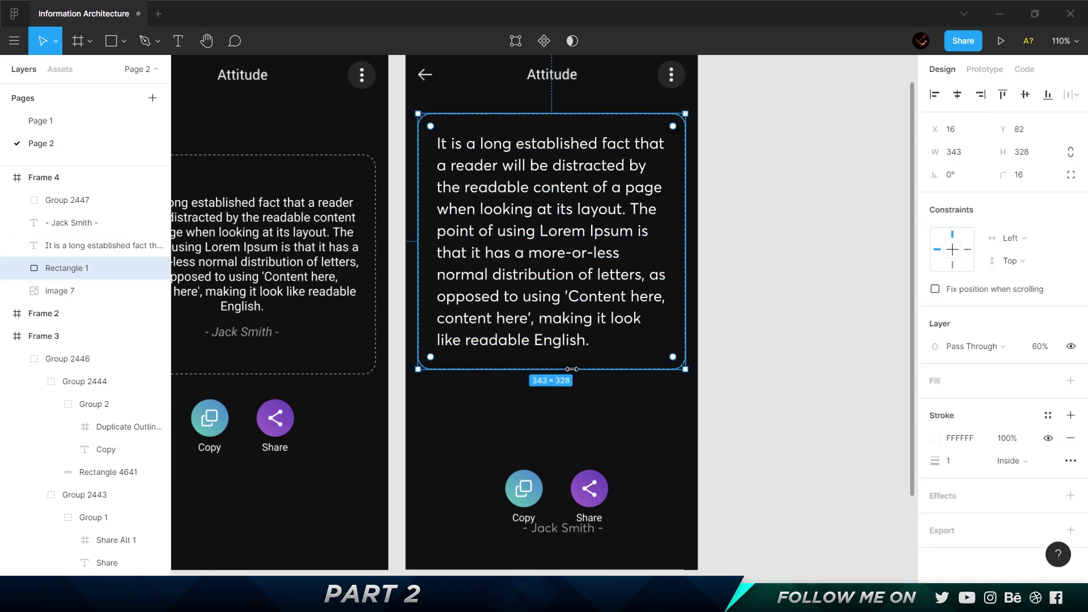
Extend the dashed box downward to hold the author line below the quote, and replace the dashes around the author's name with a leading "by"
{"action": "left_click_drag", "start_coordinate": [578, 370], "coordinate": [493, 386]}
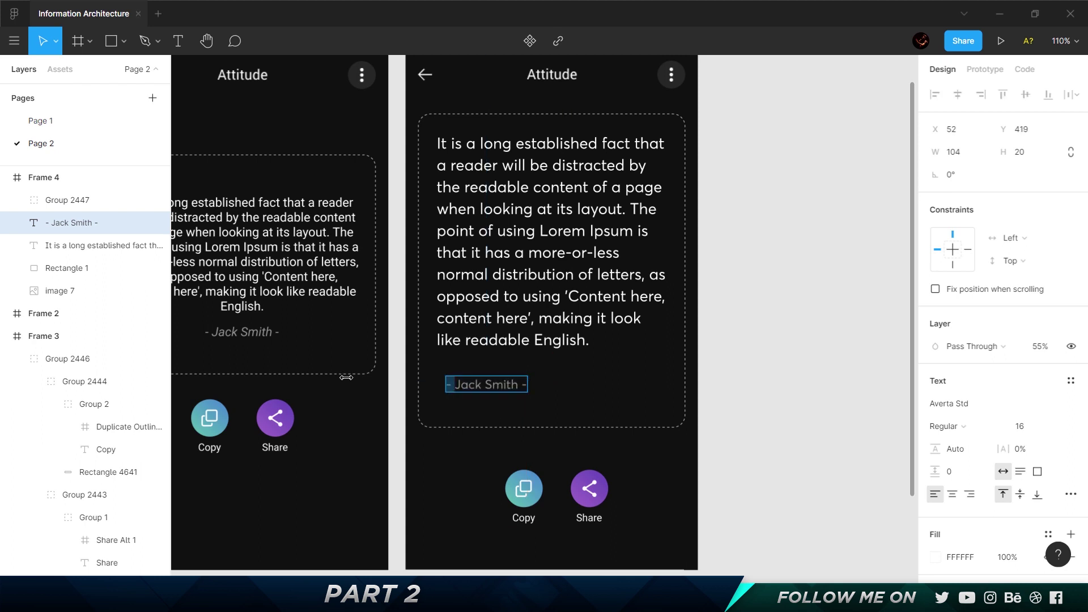
{"action": "type", "text": "by"}
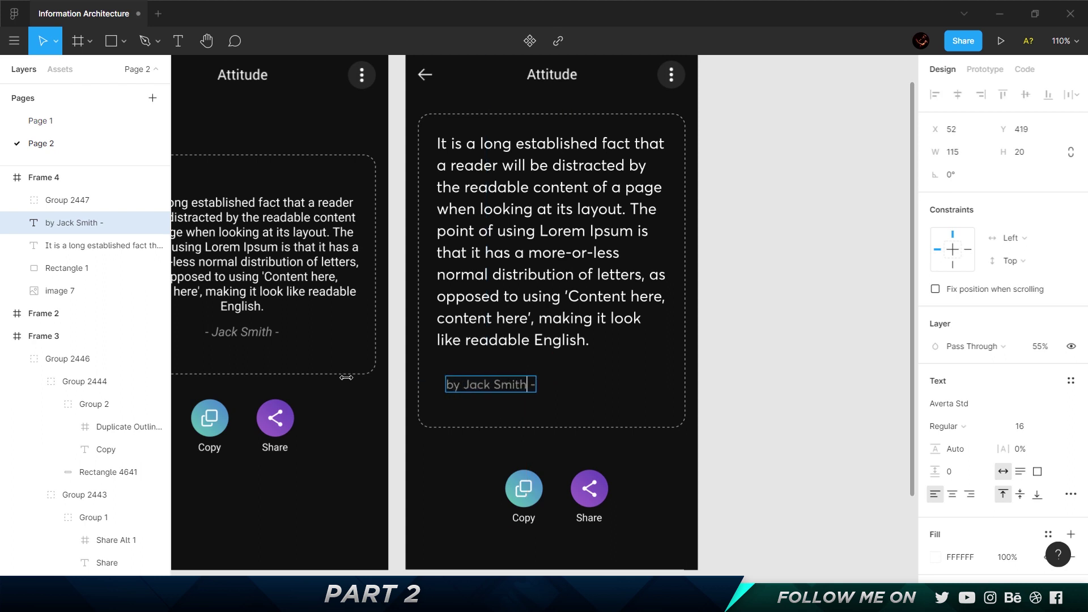
{"action": "key", "text": "Delete"}
{"action": "key", "text": "BackSpace"}
{"action": "key", "text": "Escape"}
Align the author line with the quote's left edge at X 40, Y 406, leaving 20 px below the quote
{"action": "left_click_drag", "start_coordinate": [479, 384], "coordinate": [468, 377]}
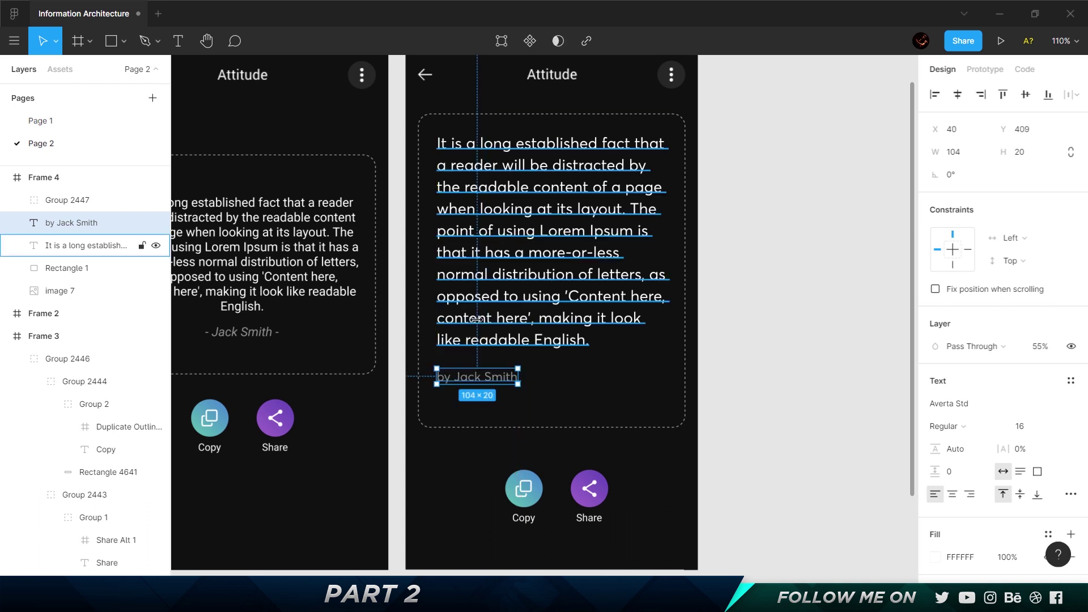
{"action": "key", "text": "Up"}
{"action": "key", "text": "Up"}
{"action": "key", "text": "Up"}
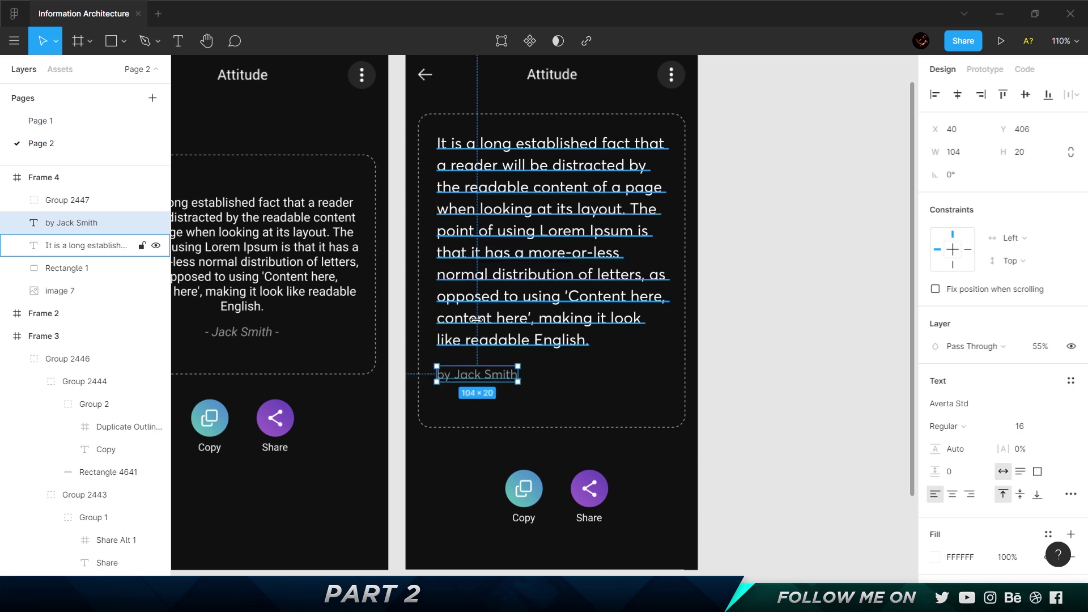
{"action": "key", "text": "Up"}
{"action": "key", "text": "Up"}
{"action": "key", "text": "Up"}
{"action": "key", "text": "Up"}
{"action": "key", "text": "alt"}
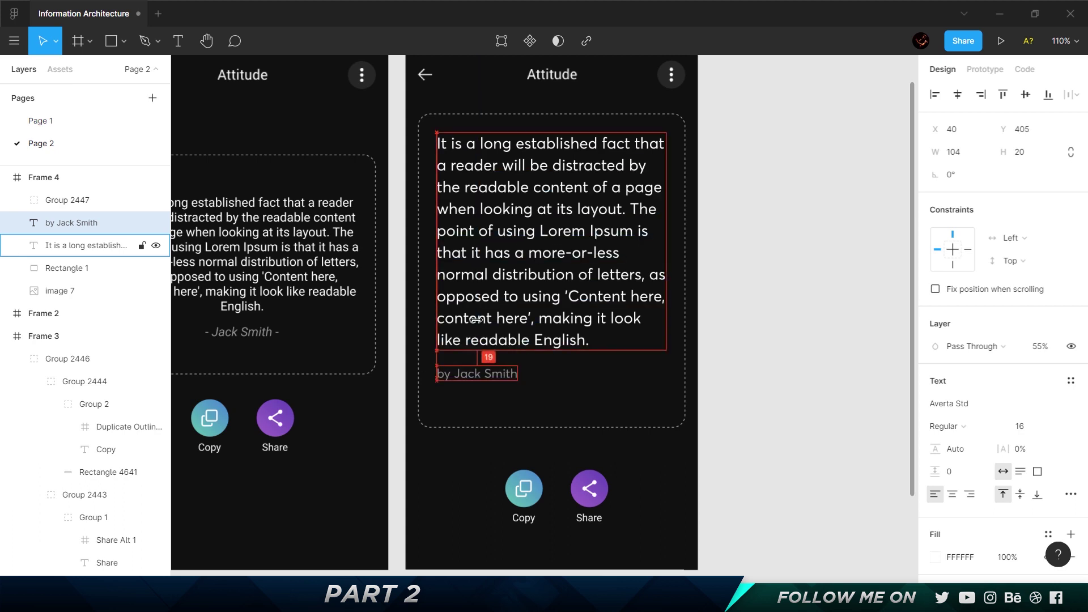
{"action": "key", "text": "Down"}
{"action": "key", "text": "Down"}
{"action": "key", "text": "Down"}
{"action": "key", "text": "Down"}
{"action": "key", "text": "alt"}
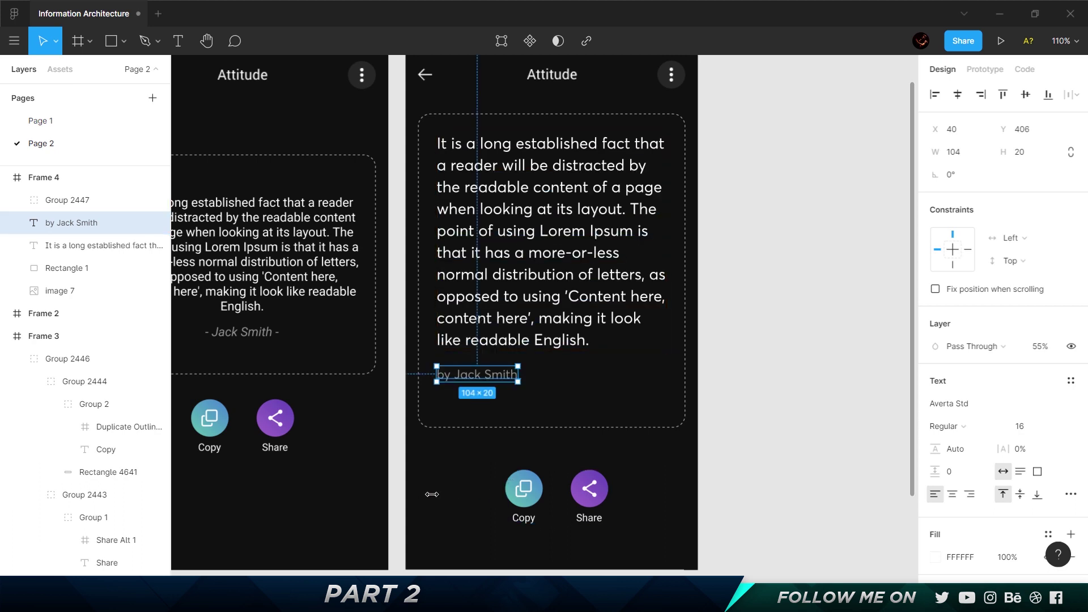
Shorten the dashed box to a height of 371 and raise it to Y 78 around the quote and author line
{"action": "left_click", "coordinate": [436, 492]}
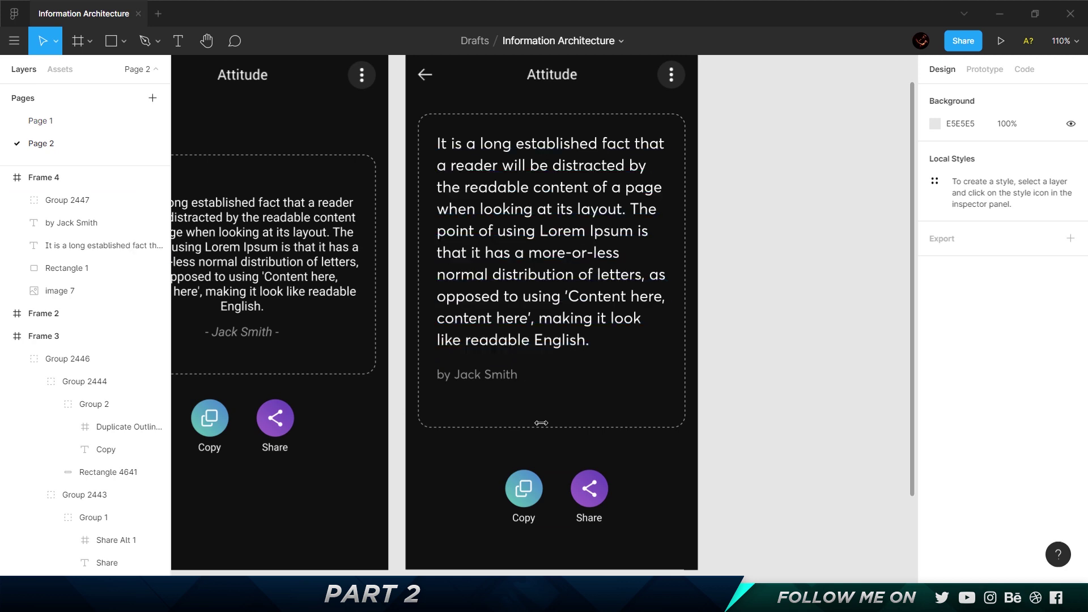
{"action": "left_click_drag", "start_coordinate": [545, 426], "coordinate": [546, 401]}
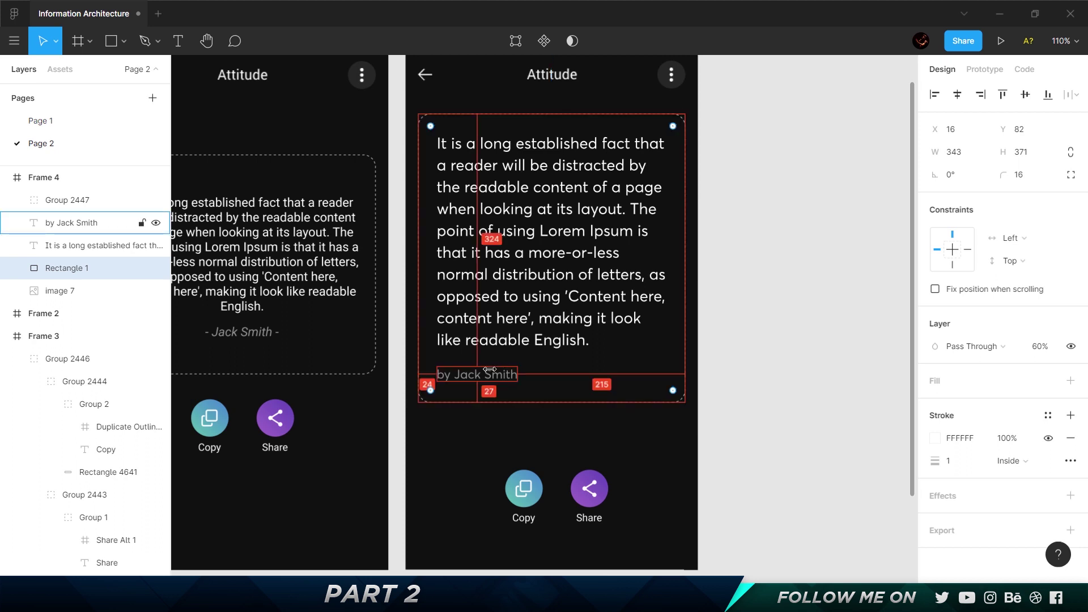
{"action": "key", "text": "alt"}
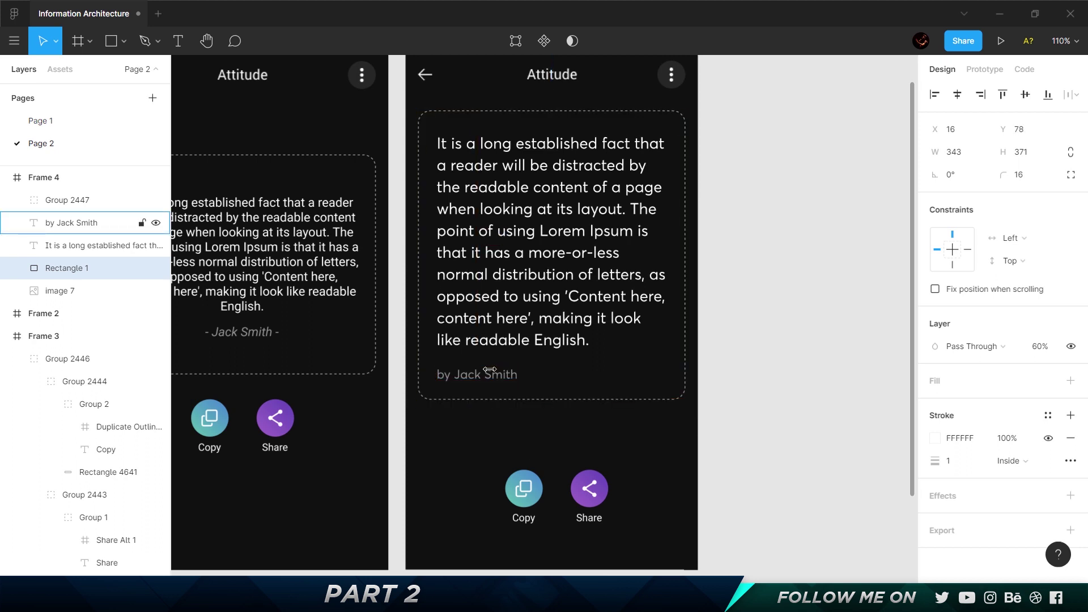
{"action": "left_click", "coordinate": [601, 439]}
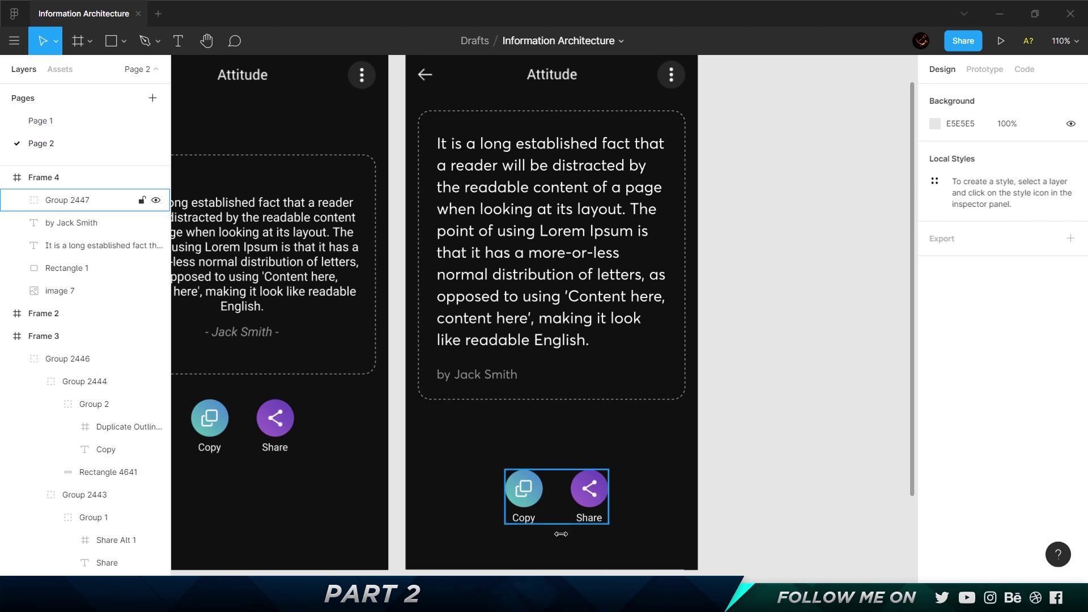
Set the Copy and Share labels under the round buttons in Frame 4 to Averta Std at size 14
{"action": "left_click", "coordinate": [529, 519]}
{"action": "double_click", "coordinate": [523, 518]}
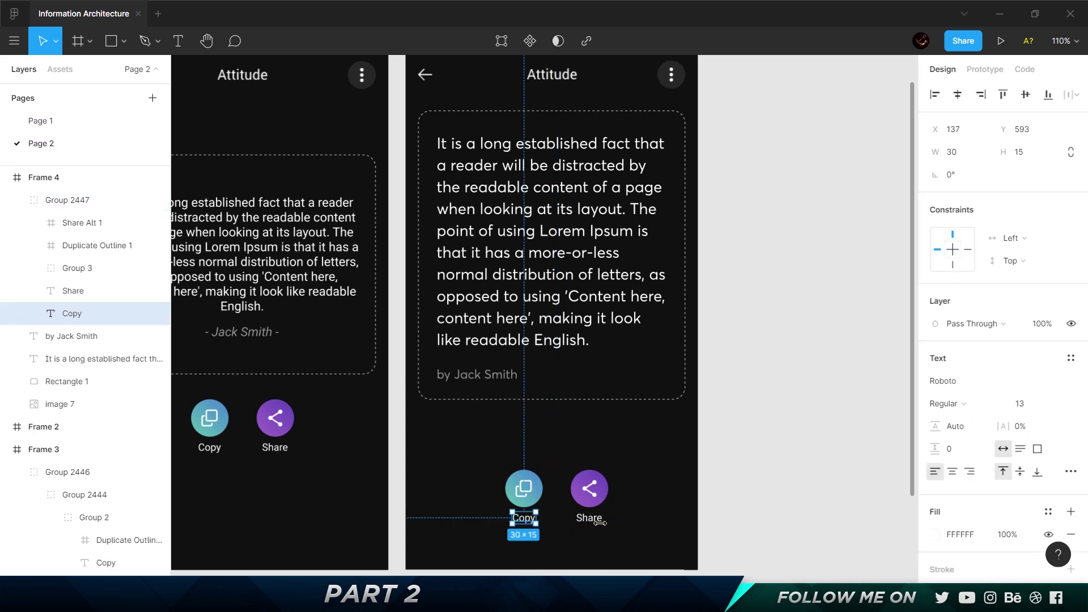
{"action": "left_click", "coordinate": [588, 518], "text": "shift"}
{"action": "left_click", "coordinate": [1023, 460]}
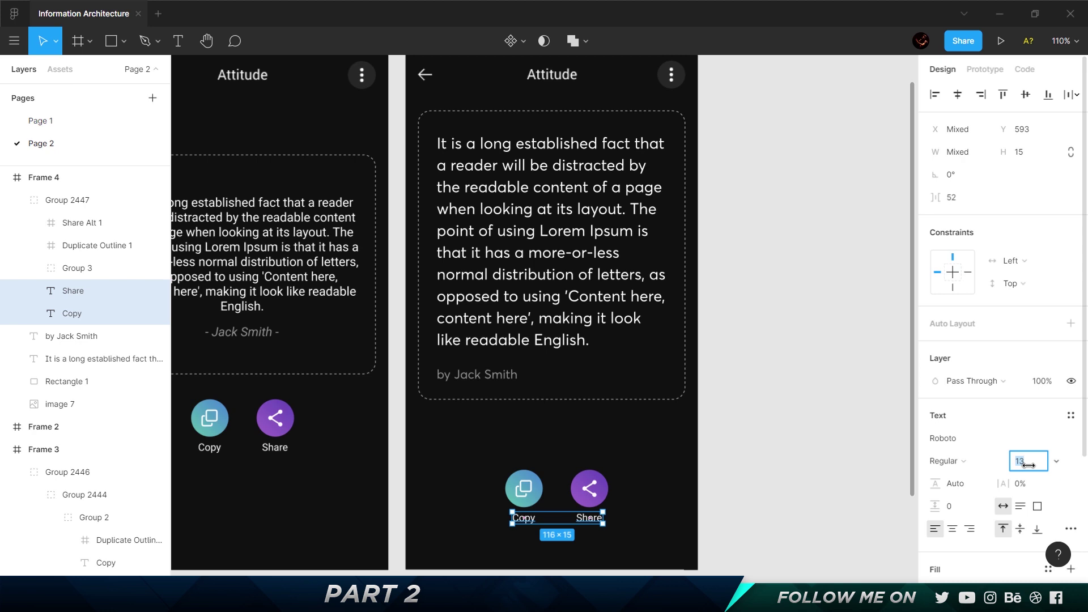
{"action": "type", "text": "14"}
{"action": "key", "text": "Return"}
{"action": "left_click", "coordinate": [973, 439]}
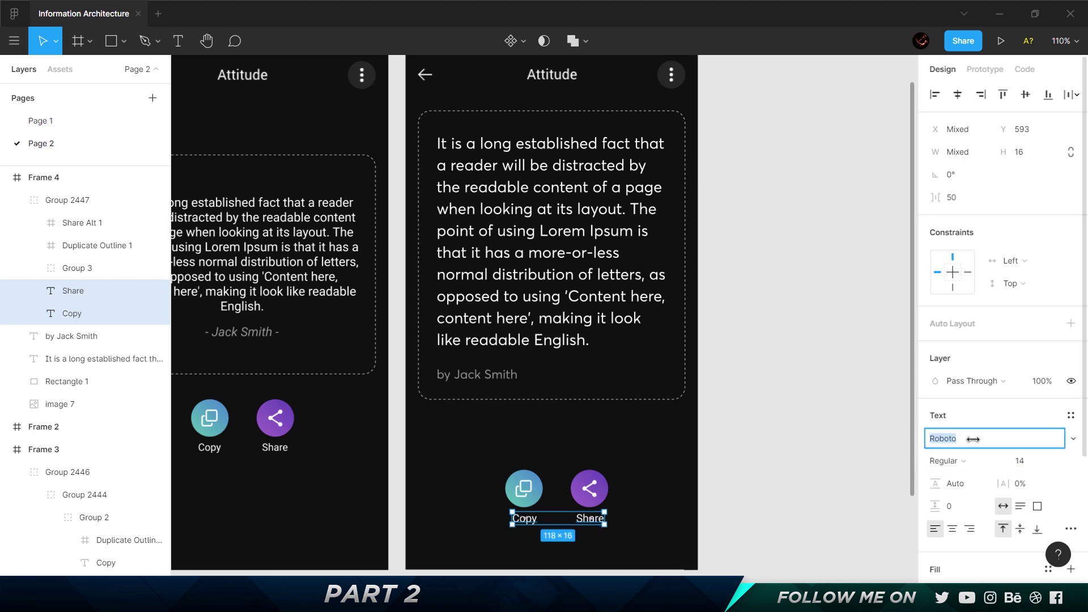
{"action": "type", "text": "Ave"}
{"action": "key", "text": "BackSpace"}
{"action": "type", "text": "ry"}
{"action": "key", "text": "BackSpace"}
{"action": "key", "text": "Return"}
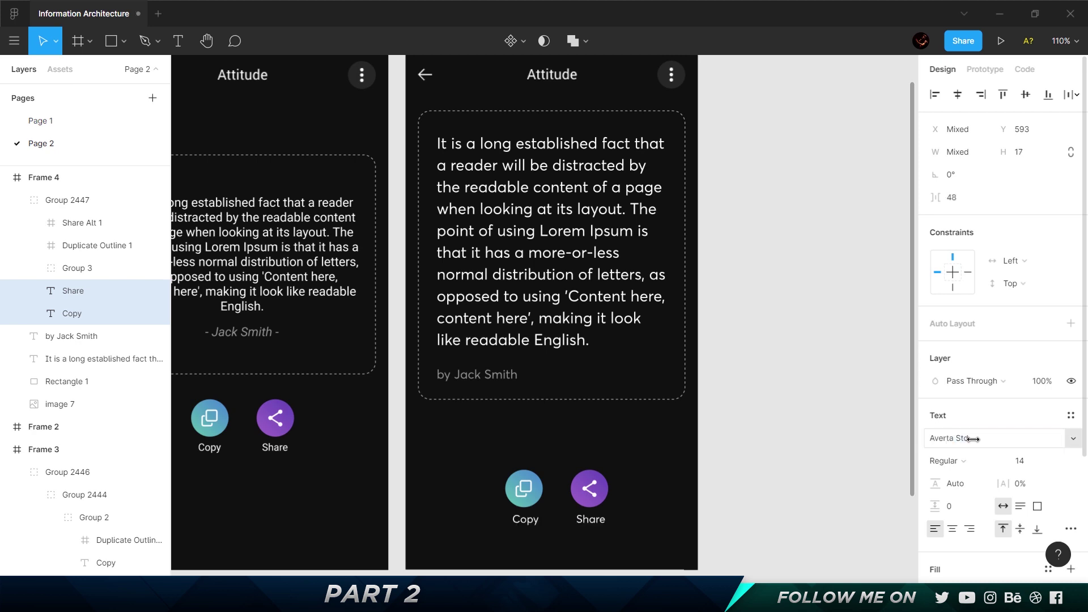
Delete the round Copy and Share buttons with their labels from Frame 4
{"action": "left_click", "coordinate": [678, 493]}
{"action": "left_click_drag", "start_coordinate": [443, 453], "coordinate": [657, 540]}
{"action": "key", "text": "Delete"}
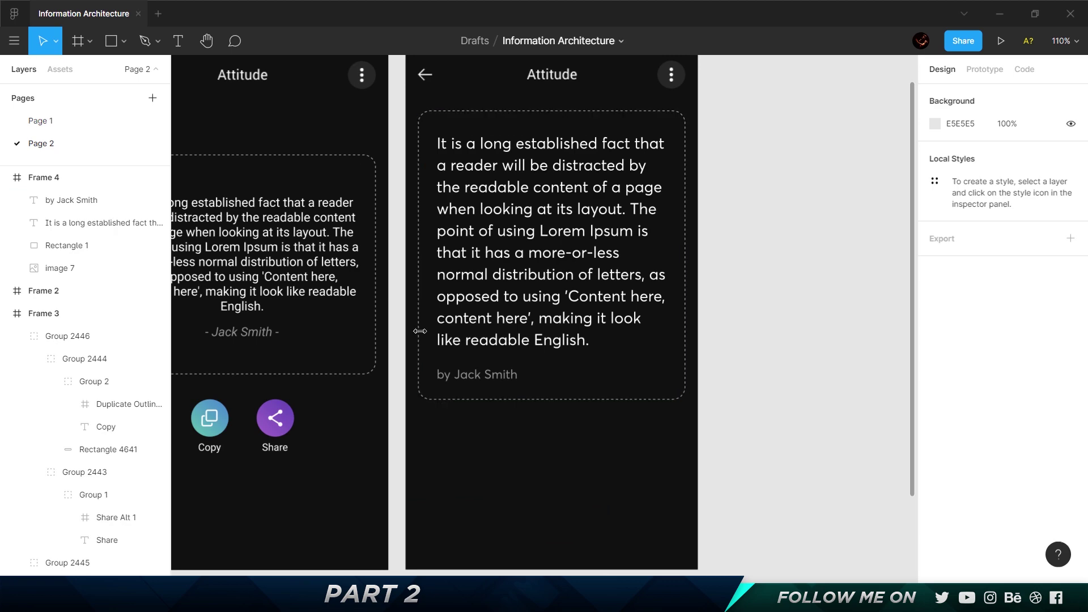
Copy the plain Copy and Share row from the first card in Frame 3 and paste it into Frame 4
{"action": "key", "text": "shift+1"}
{"action": "scroll", "coordinate": [290, 392], "scroll_direction": "up", "scroll_amount": 5}
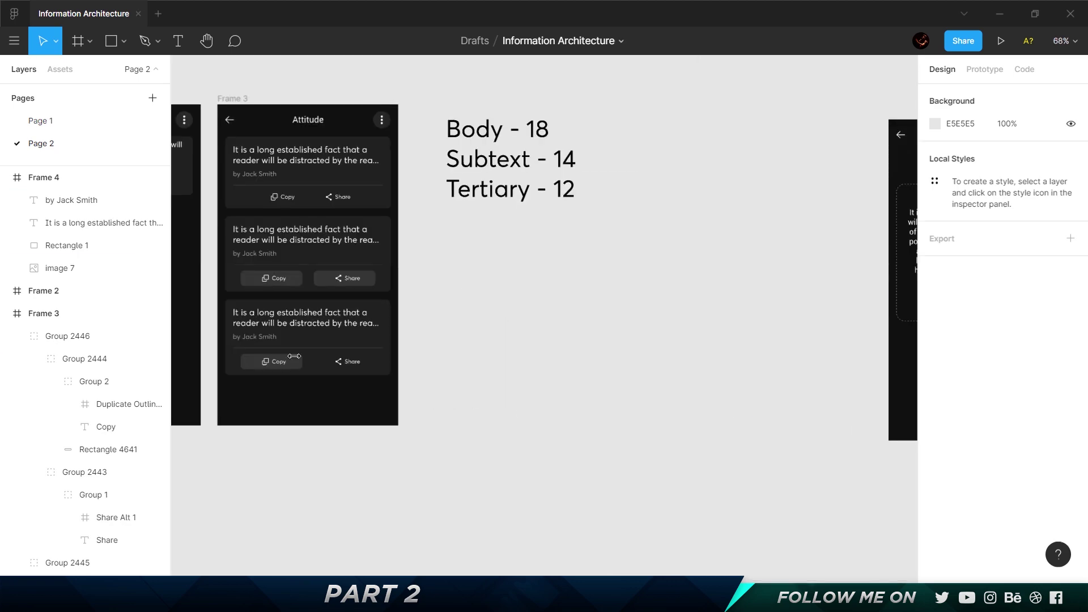
{"action": "left_click", "coordinate": [288, 202]}
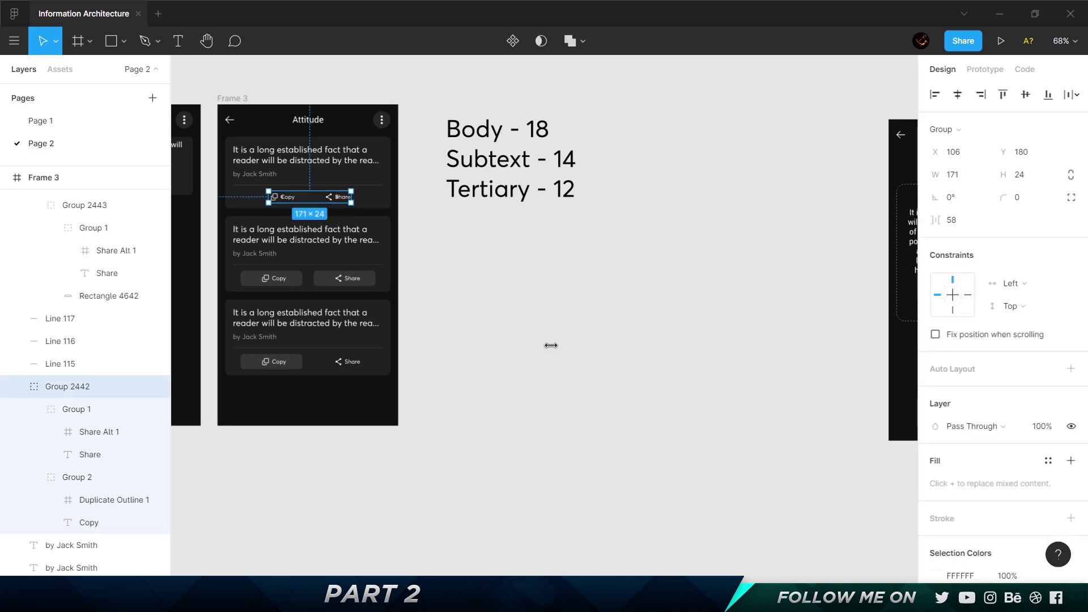
{"action": "scroll", "coordinate": [550, 345], "scroll_direction": "right", "scroll_amount": 10}
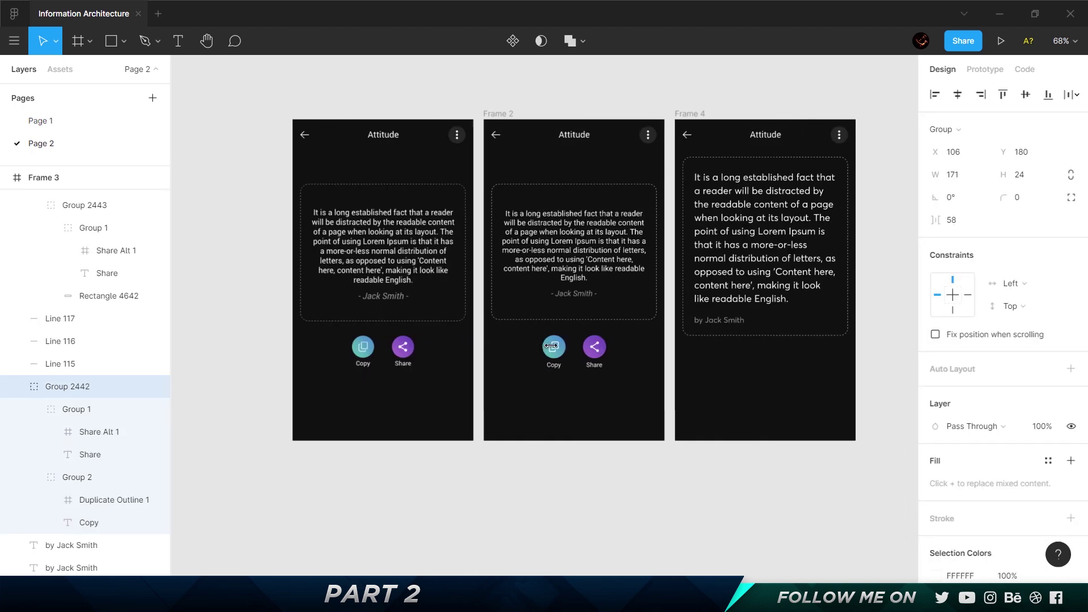
{"action": "scroll", "coordinate": [658, 380], "scroll_direction": "right", "scroll_amount": 1}
{"action": "key", "text": "Escape"}
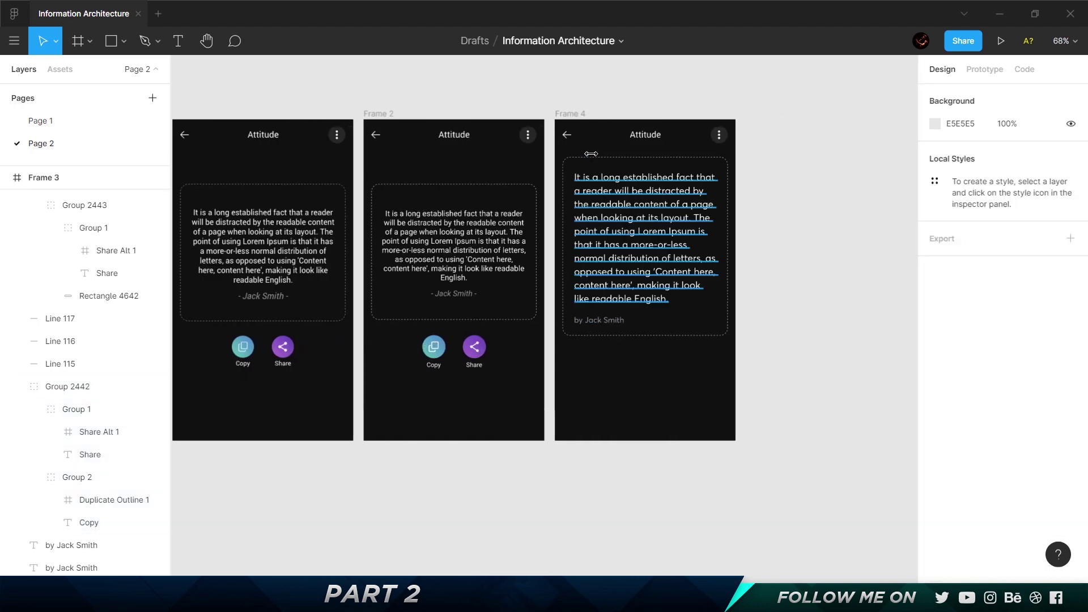
{"action": "left_click", "coordinate": [578, 111]}
{"action": "key", "text": "ctrl+v"}
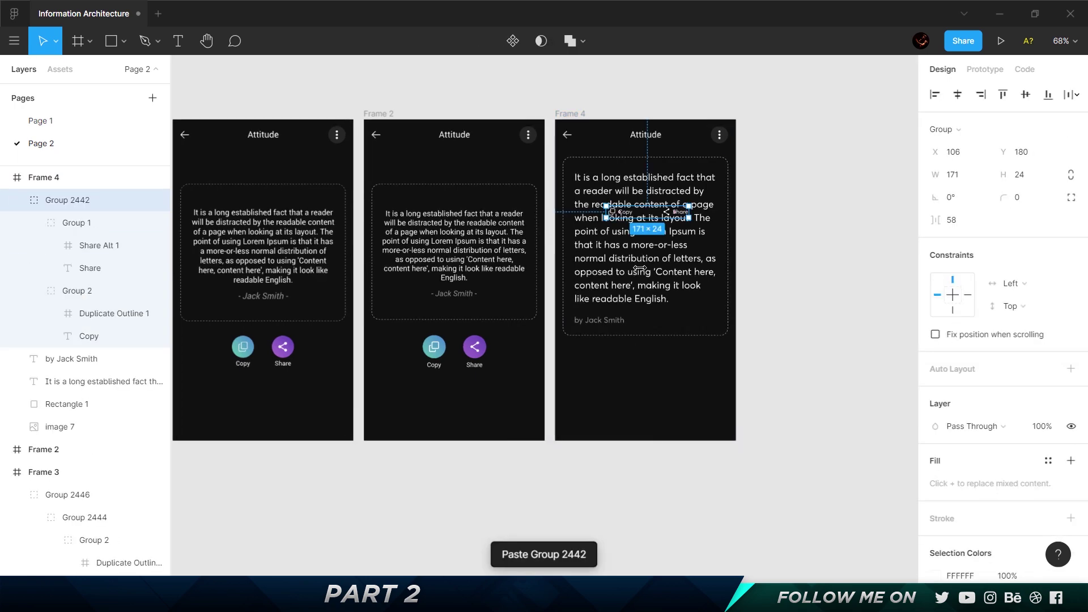
Try the pasted plain Copy and Share row at Y 605 below the quote box, and remove it
{"action": "scroll", "coordinate": [641, 266], "scroll_direction": "up", "scroll_amount": 5}
{"action": "left_click_drag", "start_coordinate": [687, 189], "coordinate": [702, 506]}
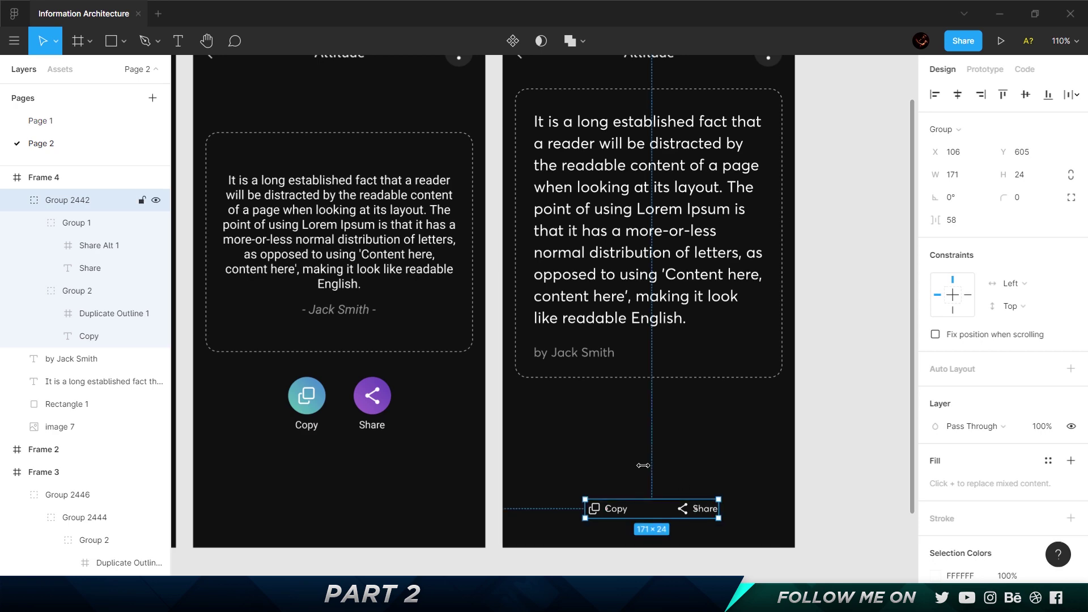
{"action": "key", "text": "Escape"}
Copy the filled Copy and Share button pair from the second card in Frame 3 and paste it into Frame 4
{"action": "key", "text": "shift+1"}
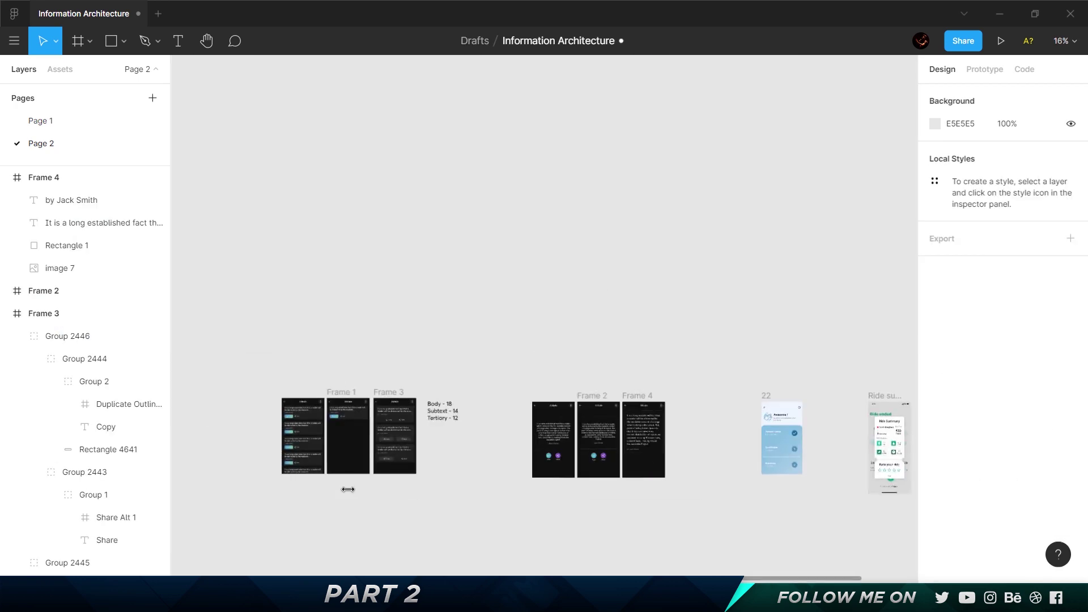
{"action": "scroll", "coordinate": [441, 369], "scroll_direction": "up", "scroll_amount": 3}
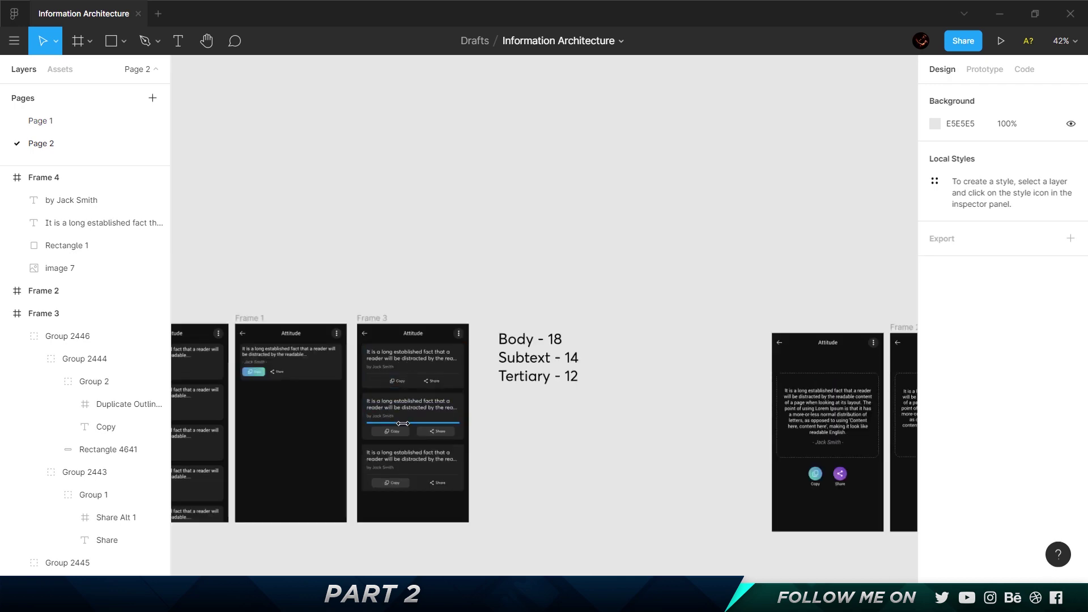
{"action": "left_click", "coordinate": [451, 431]}
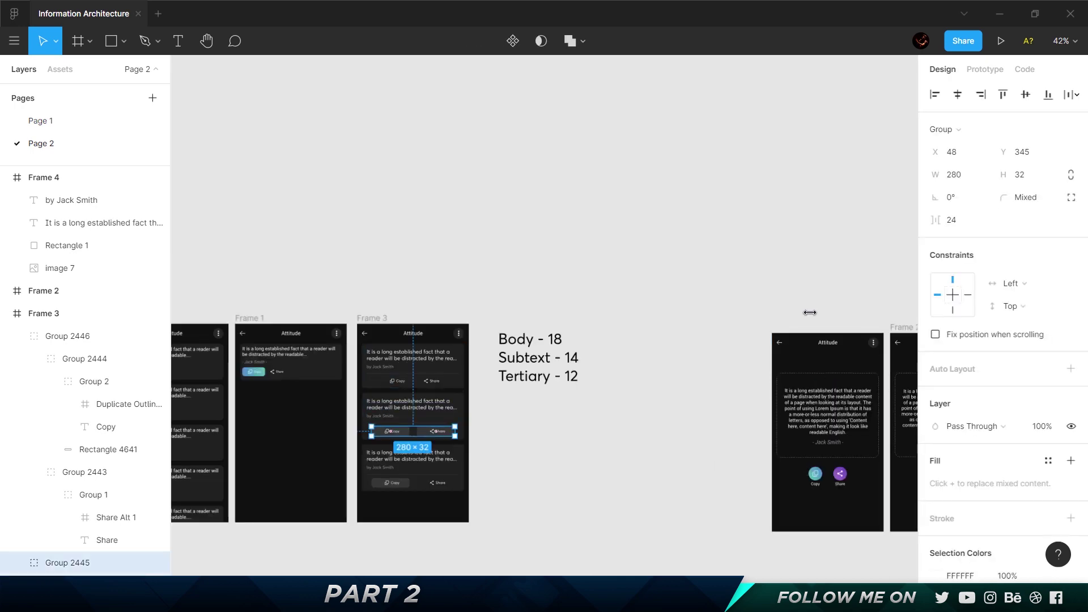
{"action": "scroll", "coordinate": [810, 313], "scroll_direction": "right", "scroll_amount": 1}
{"action": "scroll", "coordinate": [810, 313], "scroll_direction": "right", "scroll_amount": 5}
{"action": "scroll", "coordinate": [758, 490], "scroll_direction": "down", "scroll_amount": 2}
{"action": "left_click", "coordinate": [757, 491]}
{"action": "key", "text": "ctrl+v"}
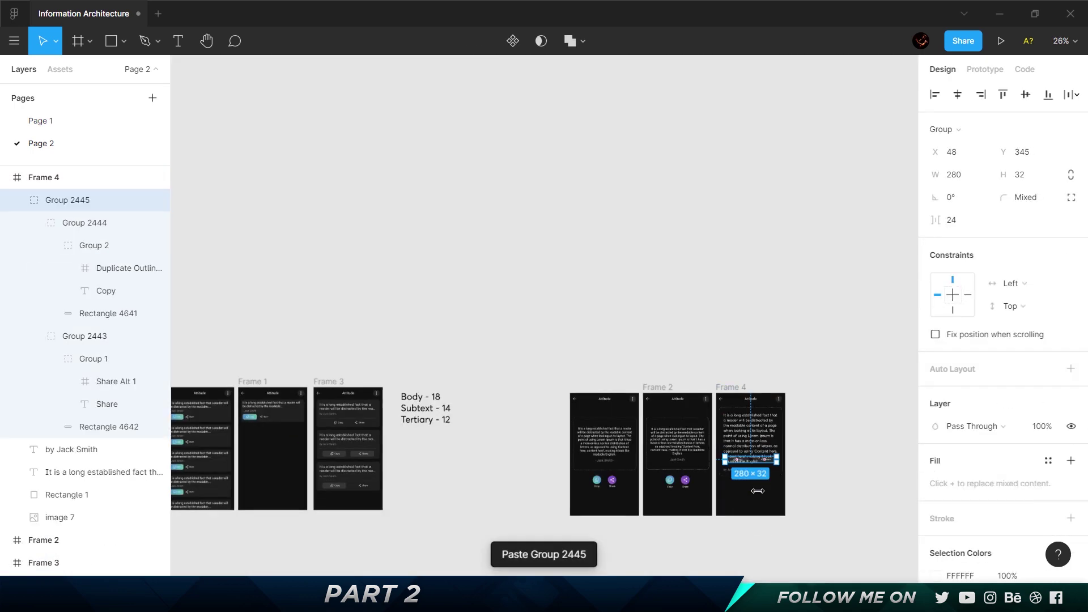
Move the pasted button pair below the quote box near the bottom of Frame 4, at X 48, Y 615
{"action": "scroll", "coordinate": [758, 491], "scroll_direction": "up", "scroll_amount": 3}
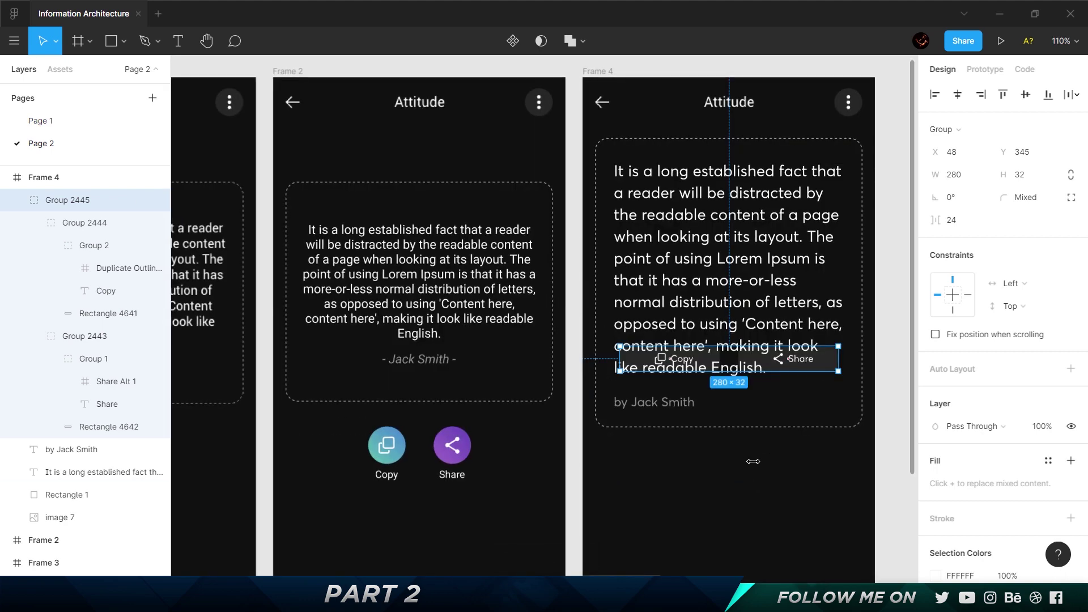
{"action": "scroll", "coordinate": [754, 462], "scroll_direction": "up", "scroll_amount": 3}
{"action": "left_click_drag", "start_coordinate": [674, 303], "coordinate": [590, 506]}
{"action": "scroll", "coordinate": [590, 506], "scroll_direction": "up", "scroll_amount": 3}
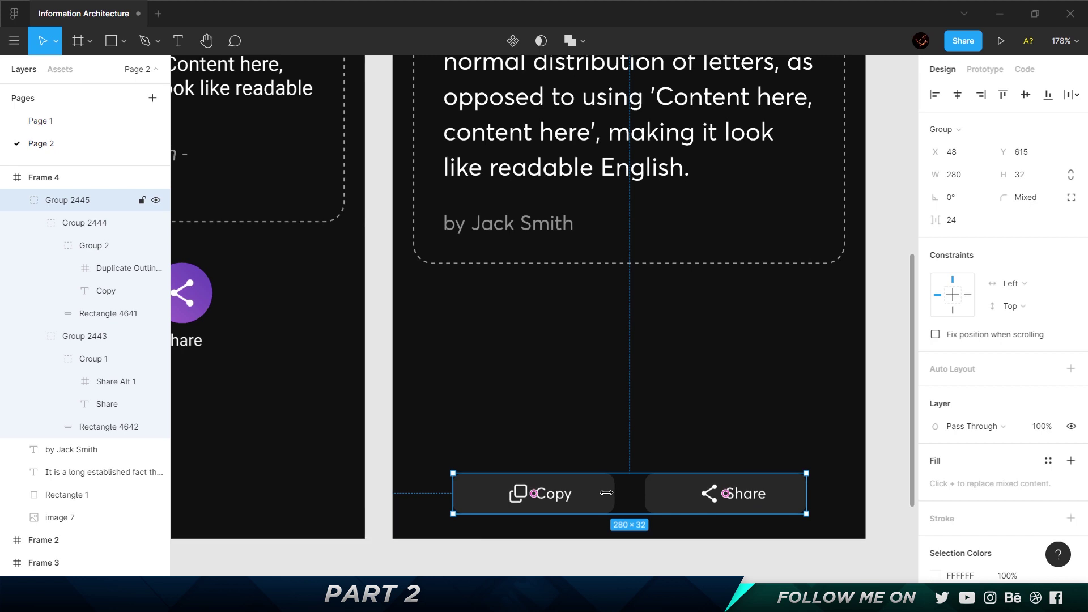
Ungroup the Copy and Share pair and move the Share button up, clear of the bottom row
{"action": "key", "text": "ctrl+shift+g"}
{"action": "left_click", "coordinate": [705, 493]}
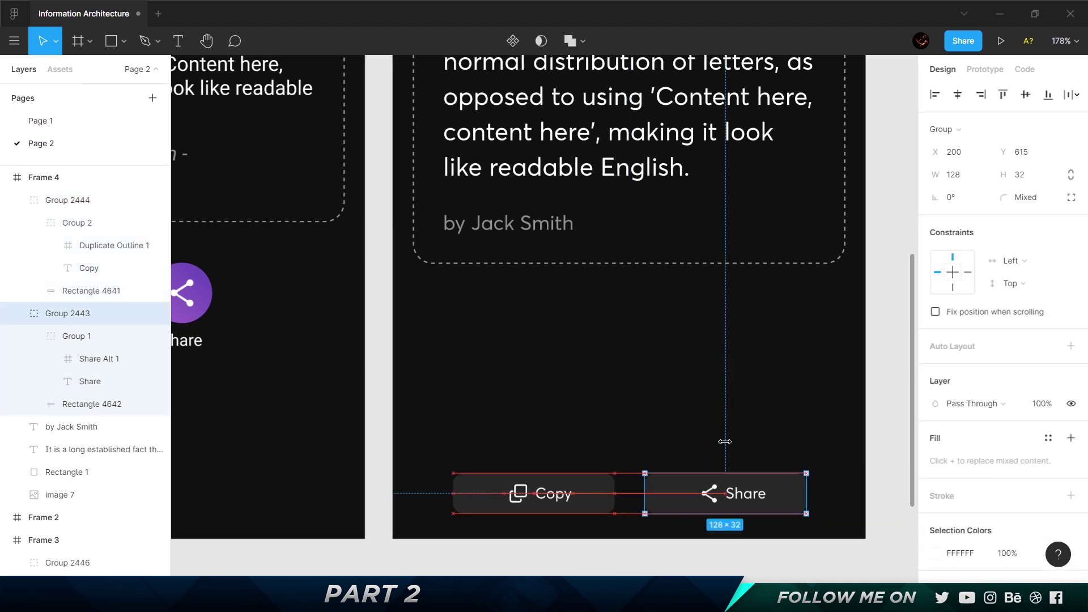
{"action": "left_click_drag", "start_coordinate": [704, 493], "coordinate": [704, 402]}
Move the Copy button to X 16, Y 614, ungroup it, and widen its background to 343 to match the dashed box
{"action": "left_click", "coordinate": [522, 518]}
{"action": "left_click_drag", "start_coordinate": [462, 493], "coordinate": [432, 492]}
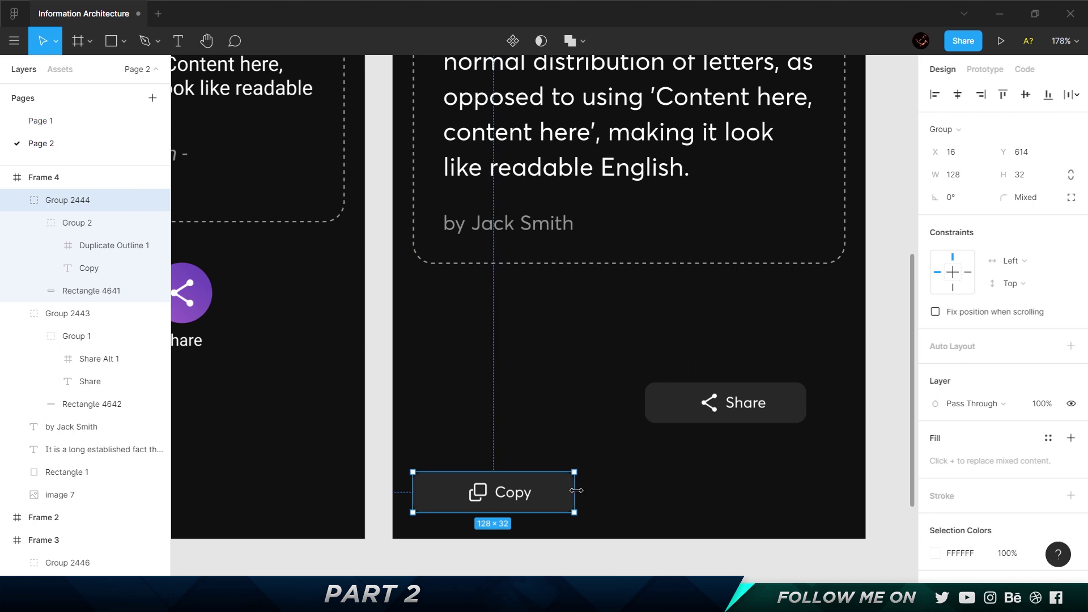
{"action": "key", "text": "ctrl+shift+g"}
{"action": "left_click_drag", "start_coordinate": [577, 493], "coordinate": [847, 493]}
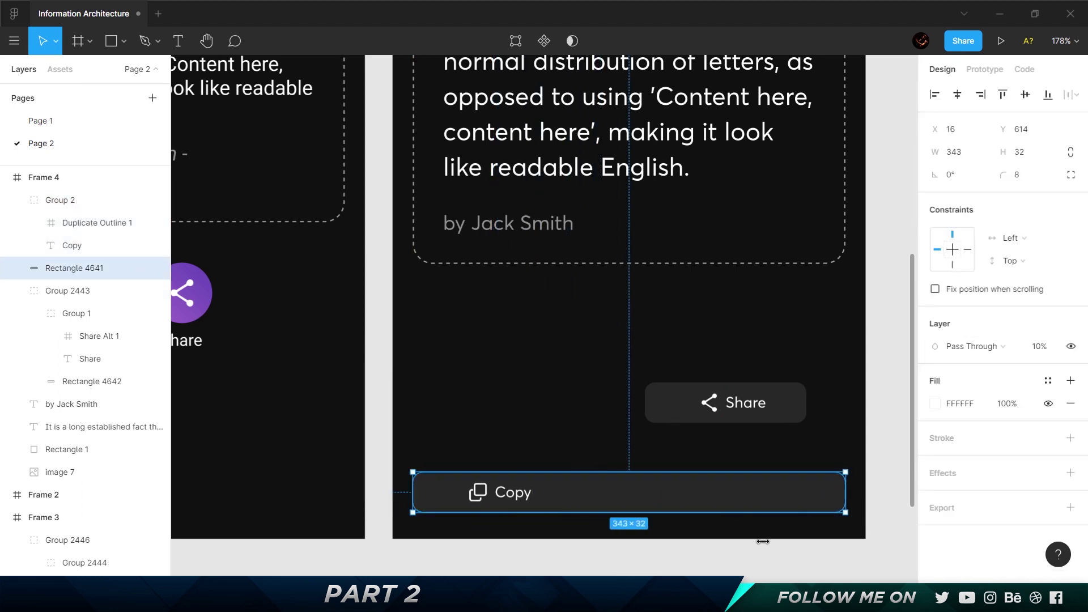
Nudge the Copy button's background down to Y 619 while checking its spacing to the frame's bottom edge
{"action": "key", "text": "Down"}
{"action": "key", "text": "Down"}
{"action": "key", "text": "Down"}
{"action": "key", "text": "Down"}
{"action": "key", "text": "Down"}
{"action": "key", "text": "Down"}
{"action": "key", "text": "Down"}
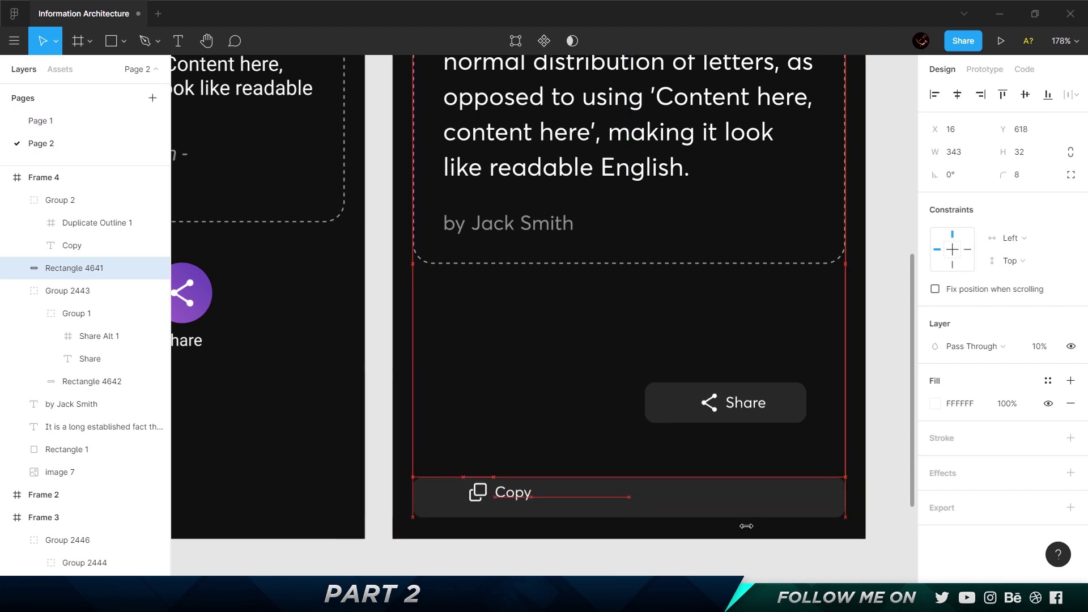
{"action": "key", "text": "alt"}
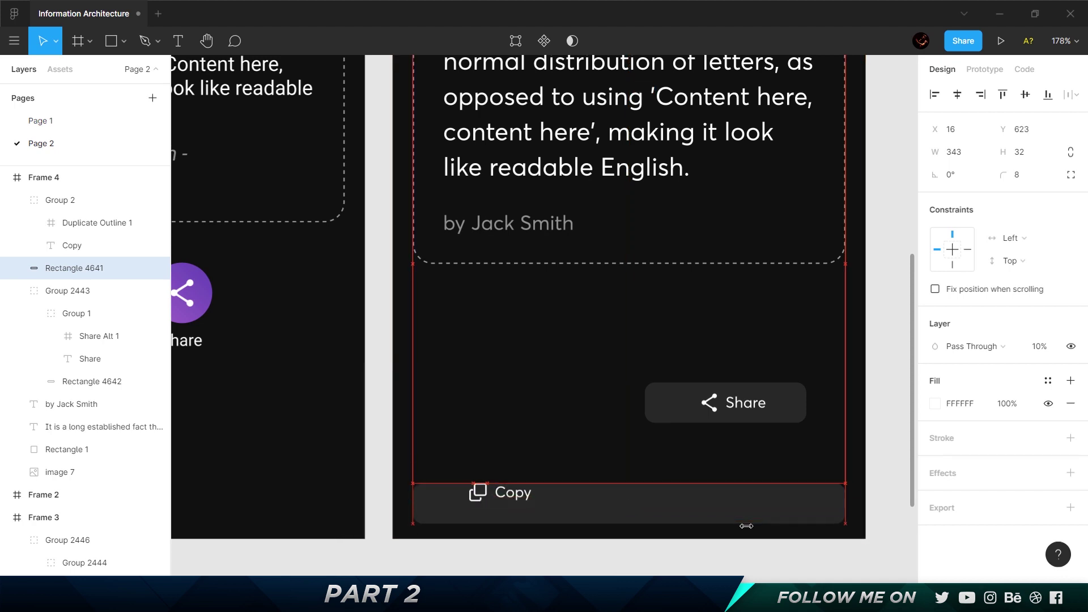
{"action": "key", "text": "alt"}
{"action": "key", "text": "alt"}
{"action": "key", "text": "alt"}
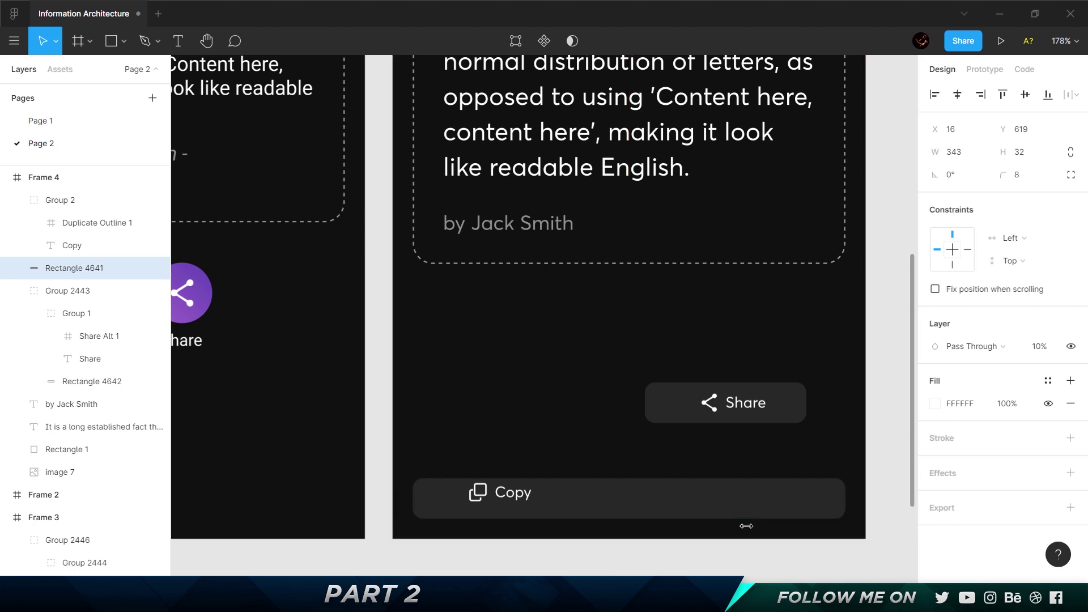
{"action": "key", "text": "Up"}
{"action": "key", "text": "Up"}
Set the height of the Copy button's background to 48
{"action": "left_click", "coordinate": [1036, 154]}
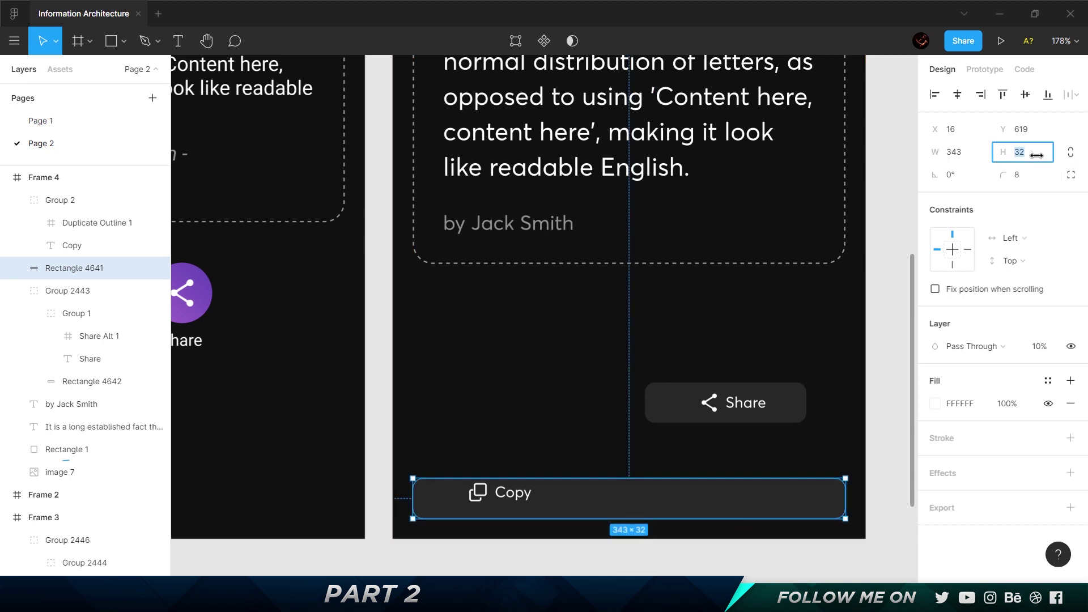
{"action": "type", "text": "48"}
{"action": "key", "text": "Return"}
Raise the Copy button's background to Y 603 to leave a margin above the frame's bottom edge
{"action": "key", "text": "alt"}
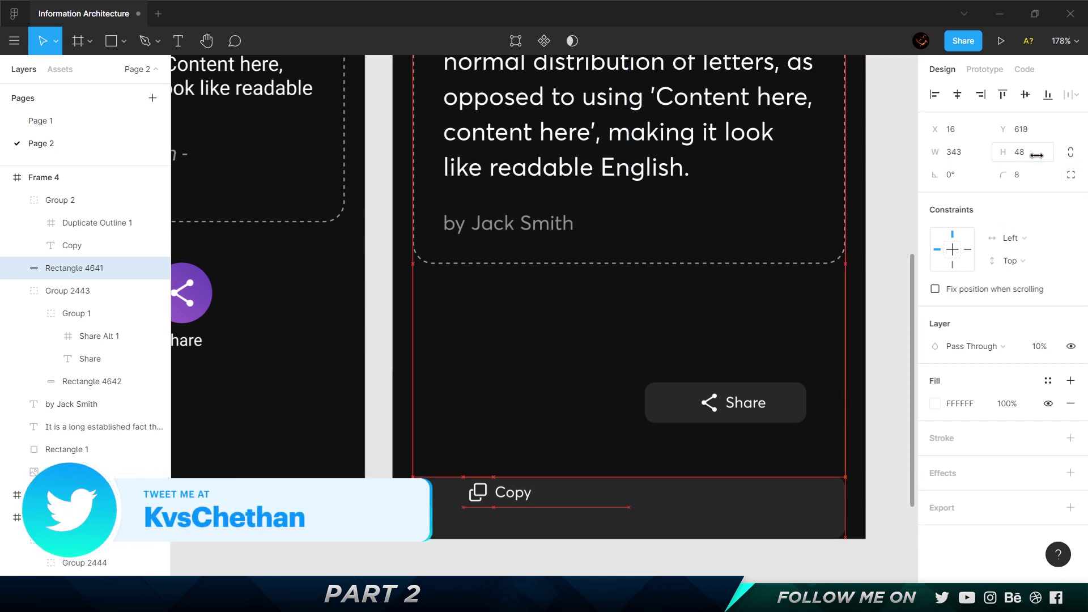
{"action": "key", "text": "Up"}
{"action": "key", "text": "Up"}
{"action": "key", "text": "Up"}
{"action": "key", "text": "Up"}
{"action": "key", "text": "Up"}
{"action": "key", "text": "Up"}
{"action": "key", "text": "Up"}
{"action": "key", "text": "Up"}
{"action": "key", "text": "Up"}
{"action": "key", "text": "Up"}
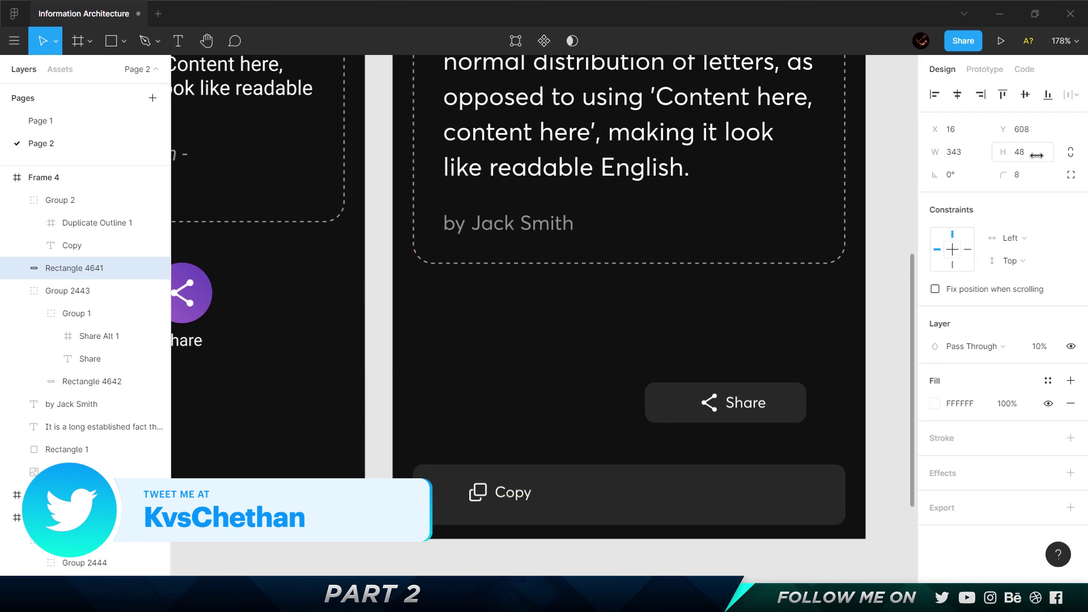
{"action": "key", "text": "alt"}
{"action": "key", "text": "Up"}
{"action": "key", "text": "Up"}
{"action": "key", "text": "Up"}
{"action": "key", "text": "Up"}
{"action": "key", "text": "Up"}
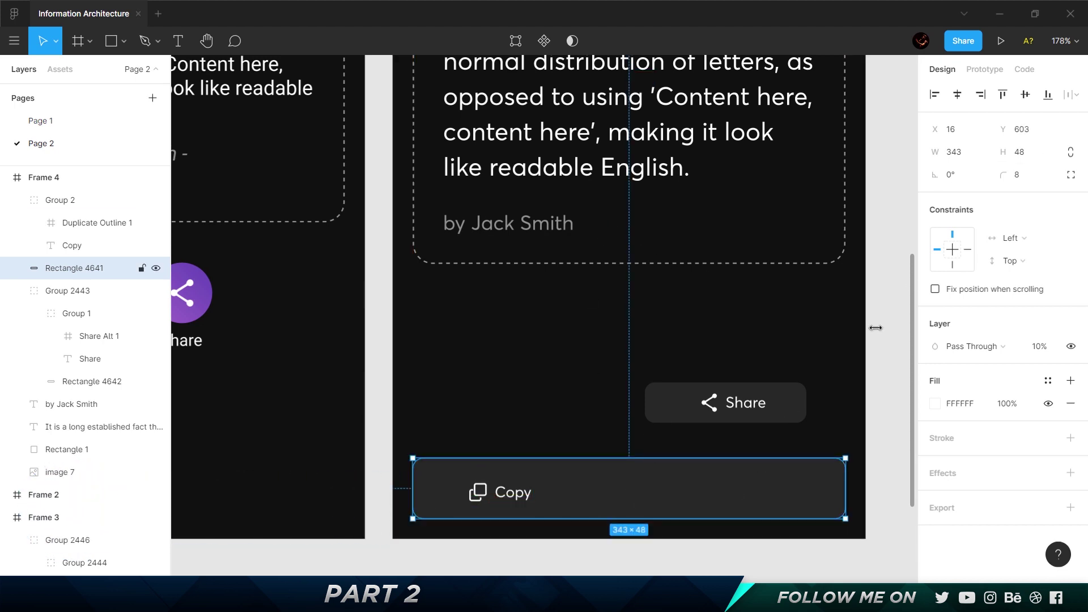
Halve the width of the Copy button's background, reduce it by a further 8, and round it to 164
{"action": "left_click", "coordinate": [963, 152]}
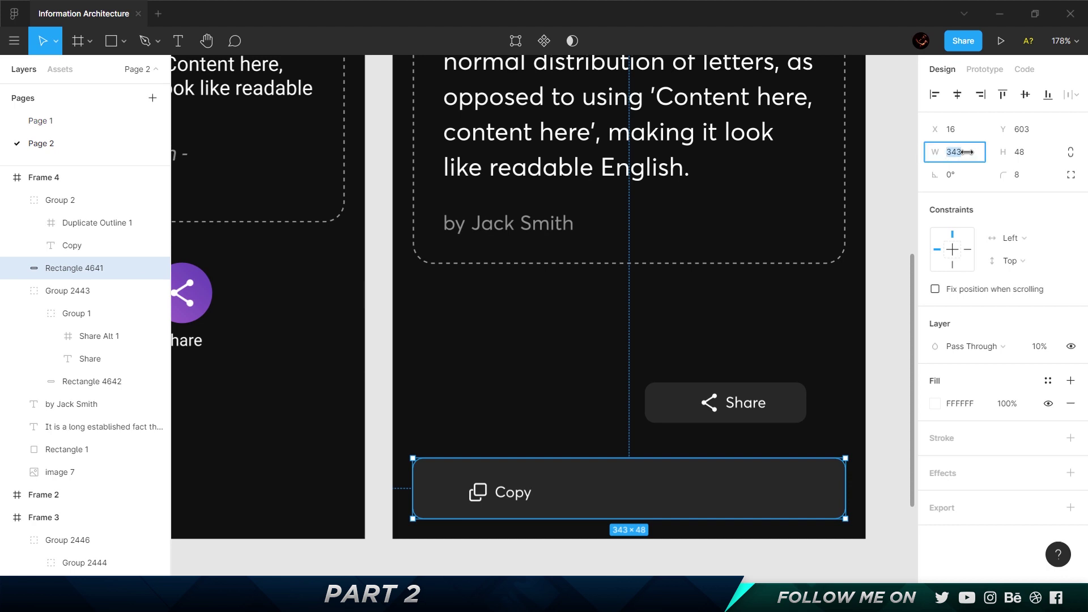
{"action": "left_click", "coordinate": [966, 152]}
{"action": "type", "text": "/2"}
{"action": "key", "text": "Return"}
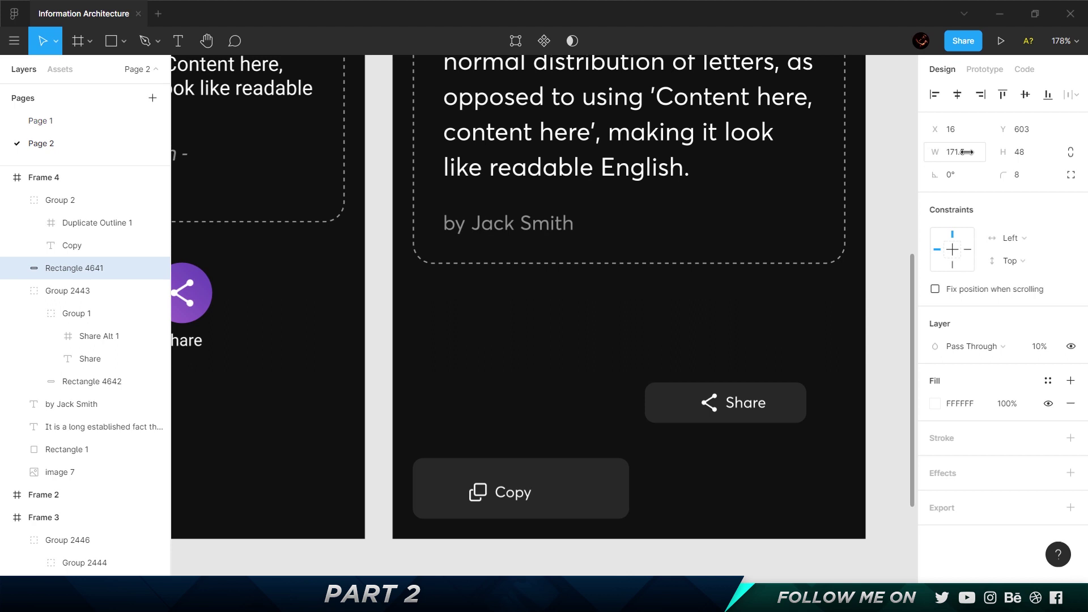
{"action": "left_click", "coordinate": [966, 152]}
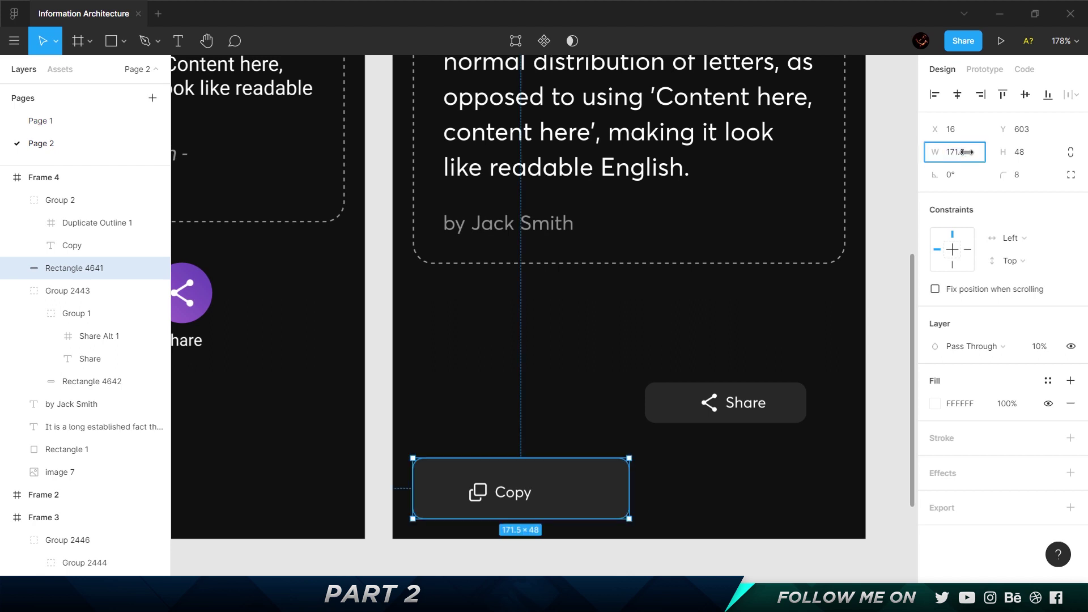
{"action": "left_click_drag", "start_coordinate": [966, 152], "coordinate": [966, 152]}
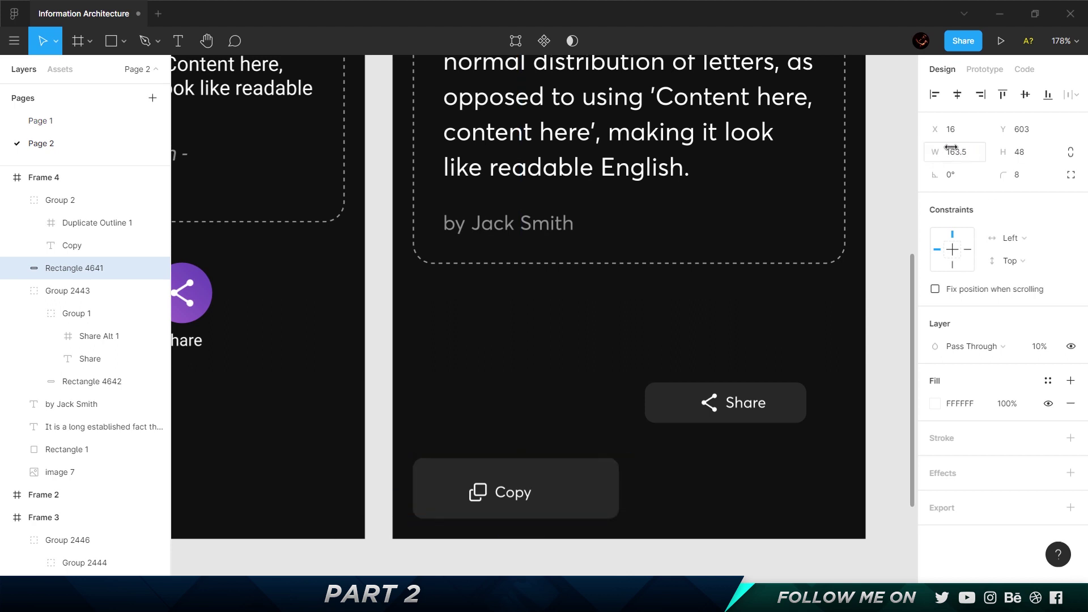
{"action": "left_click", "coordinate": [970, 153]}
{"action": "left_click", "coordinate": [973, 152]}
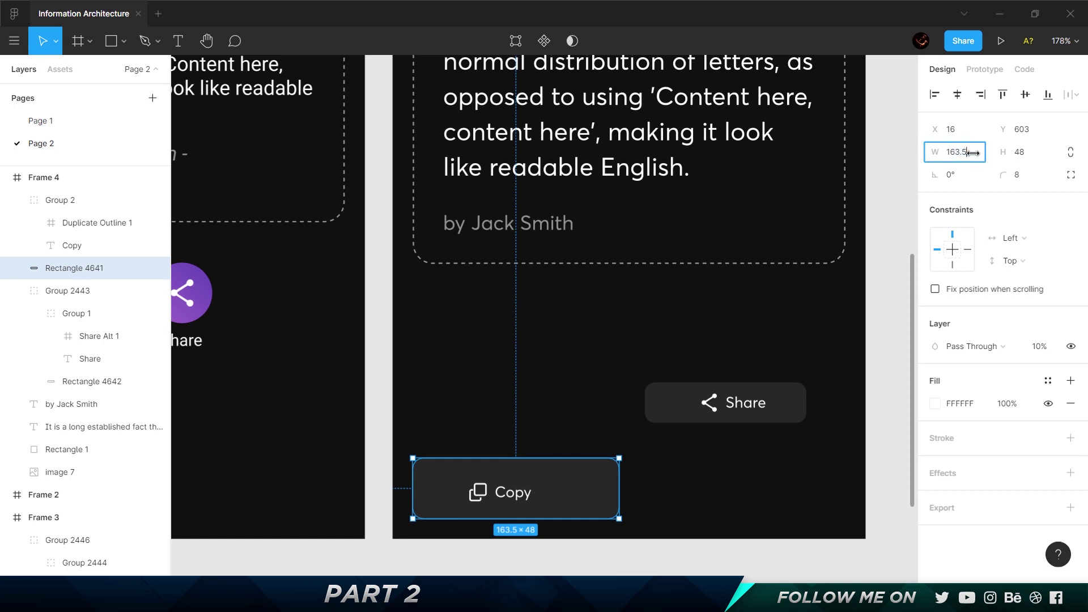
{"action": "type", "text": "4"}
{"action": "key", "text": "Return"}
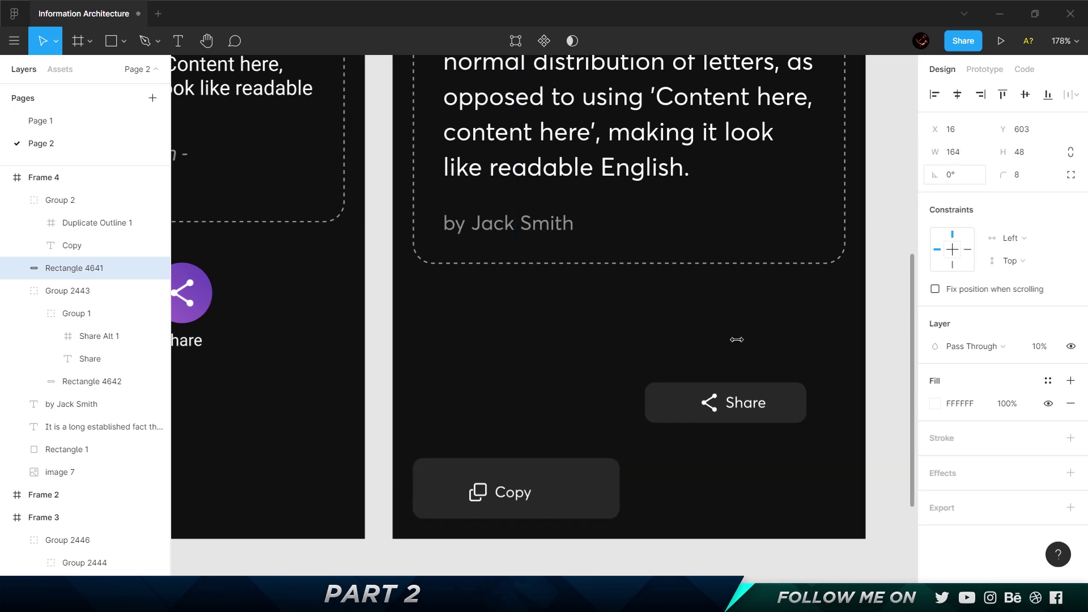
Center the Copy icon and label horizontally and vertically within the button's background
{"action": "left_click", "coordinate": [509, 492], "text": "shift"}
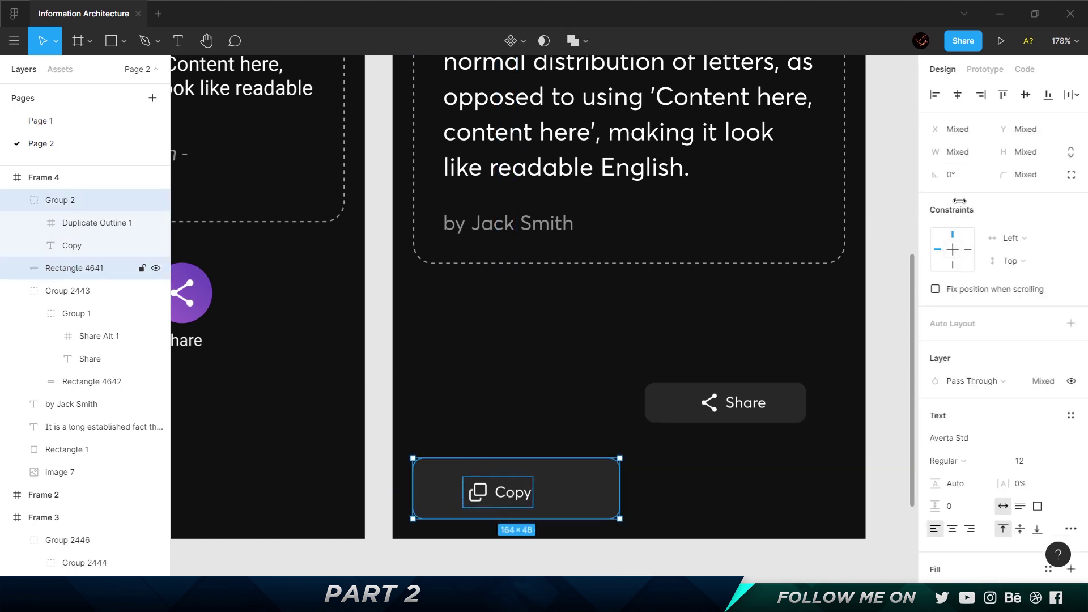
{"action": "left_click", "coordinate": [957, 95]}
{"action": "left_click", "coordinate": [731, 489]}
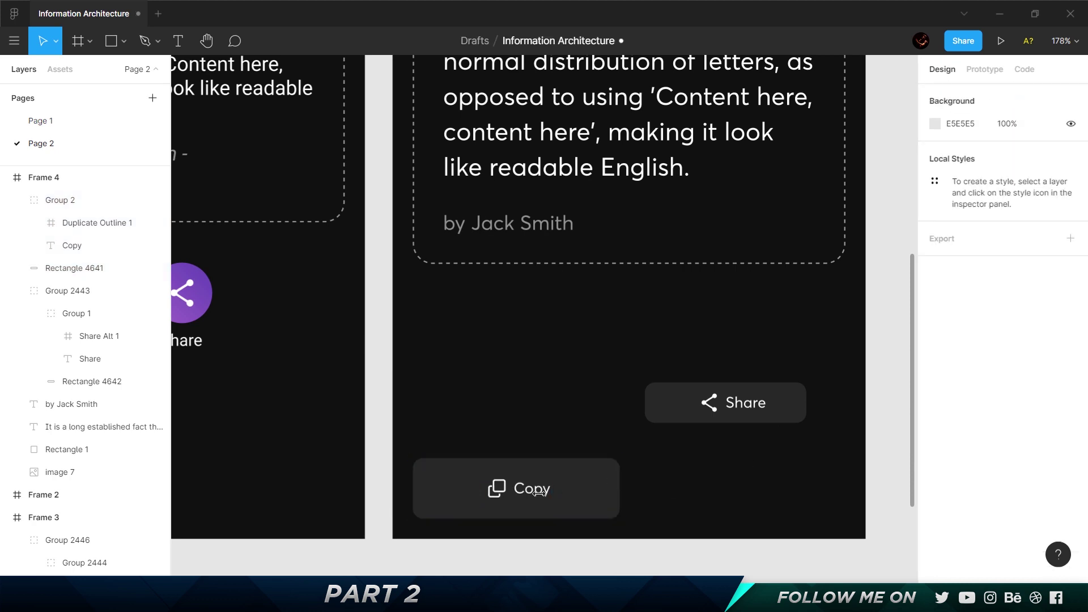
Duplicate the Copy button's background beside it, then ungroup the Share button and center its icon and label on the copy
{"action": "left_click", "coordinate": [586, 487]}
{"action": "left_click_drag", "start_coordinate": [586, 488], "coordinate": [812, 488]}
{"action": "left_click", "coordinate": [739, 405]}
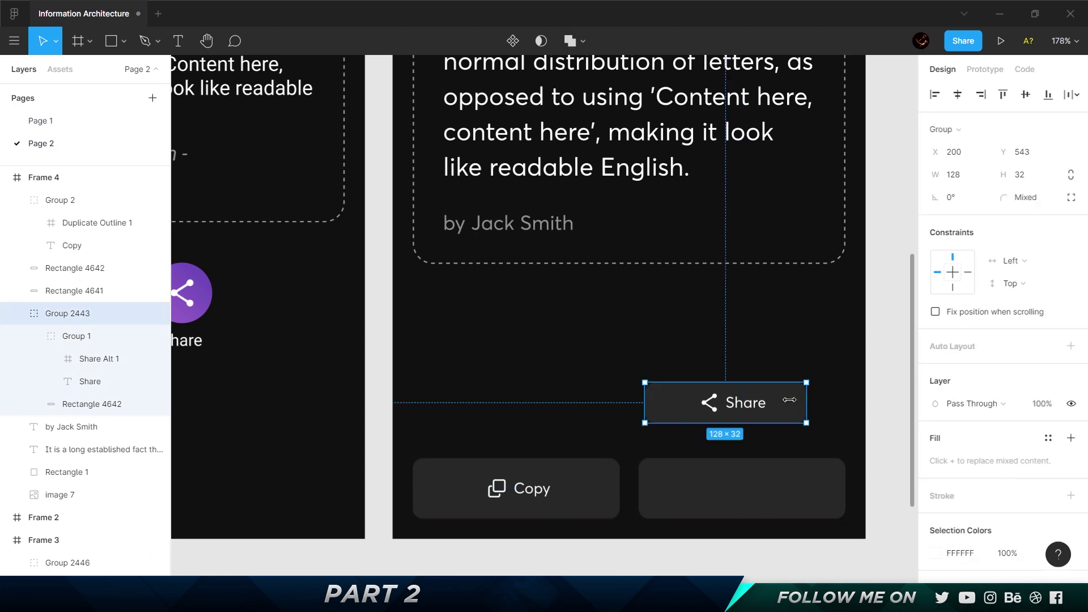
{"action": "key", "text": "ctrl+shift+g"}
{"action": "left_click", "coordinate": [786, 351]}
{"action": "left_click_drag", "start_coordinate": [765, 403], "coordinate": [780, 492]}
{"action": "left_click", "coordinate": [781, 493], "text": "shift"}
{"action": "key", "text": "alt+v"}
{"action": "key", "text": "alt+h"}
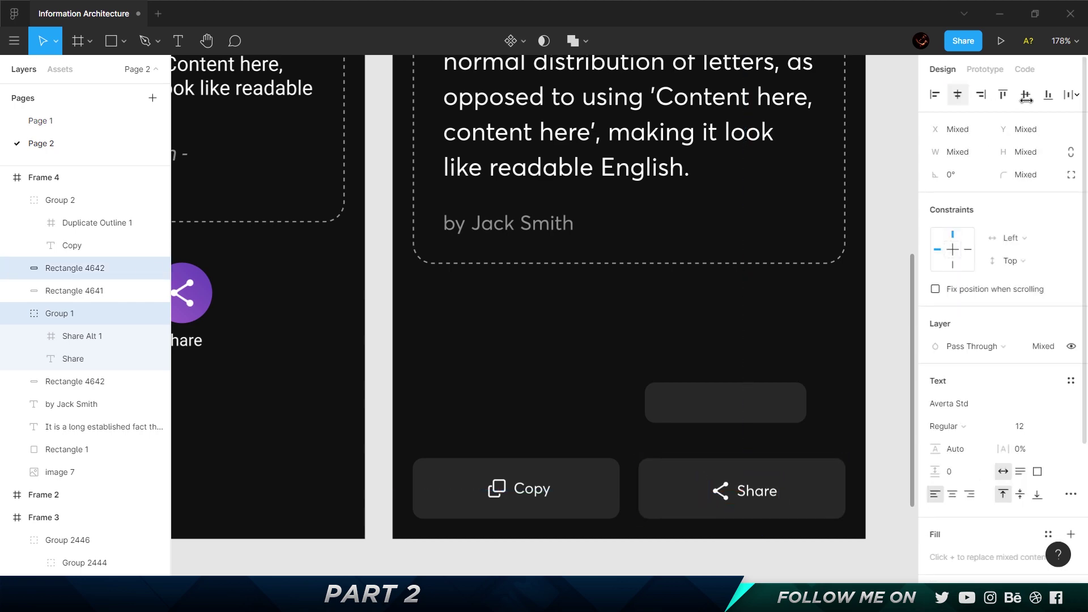
Delete the leftover small background of the old Share button
{"action": "key", "text": "Escape"}
{"action": "left_click", "coordinate": [773, 385]}
{"action": "key", "text": "Delete"}
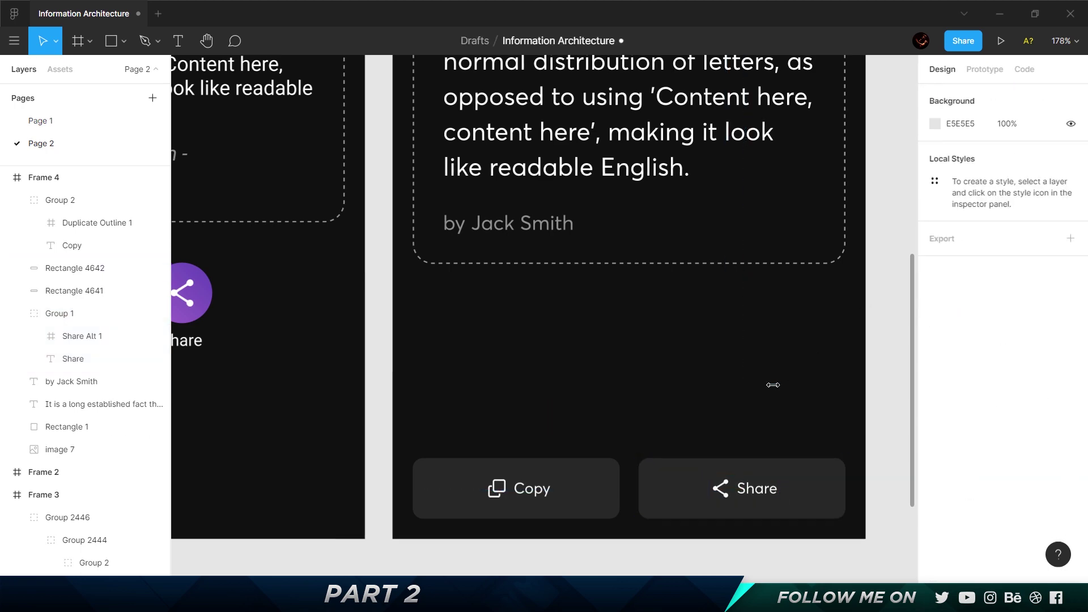
{"action": "key", "text": "shift+1"}
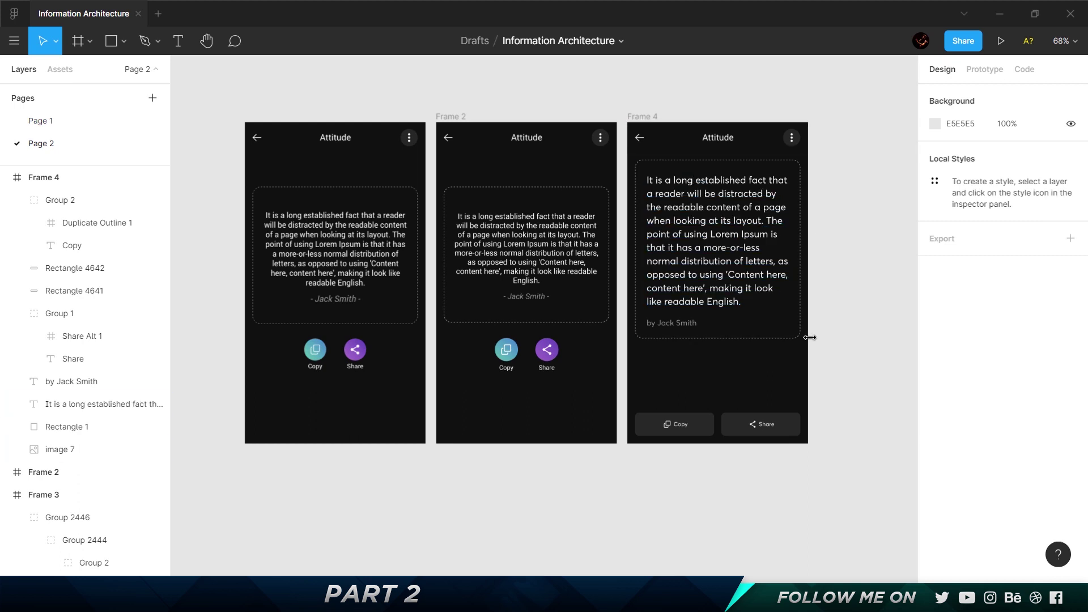
Group Frame 4's quote text, author line and dashed border, and shift the group down the frame
{"action": "left_click_drag", "start_coordinate": [844, 368], "coordinate": [643, 167]}
{"action": "key", "text": "ctrl+g"}
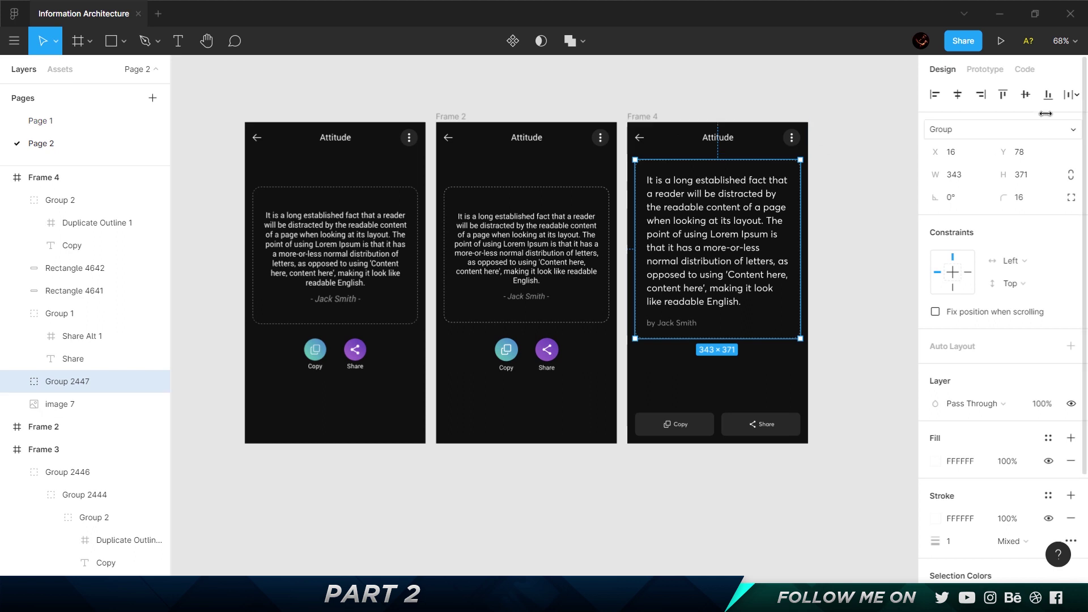
{"action": "key", "text": "shift+Down"}
{"action": "key", "text": "shift+Down"}
{"action": "key", "text": "shift+Down"}
{"action": "key", "text": "shift+Down"}
{"action": "key", "text": "shift+Down"}
{"action": "key", "text": "shift+Down"}
{"action": "left_click", "coordinate": [833, 263]}
Raise the quote group in Frame 4 to Y 118
{"action": "left_click_drag", "start_coordinate": [736, 241], "coordinate": [737, 230]}
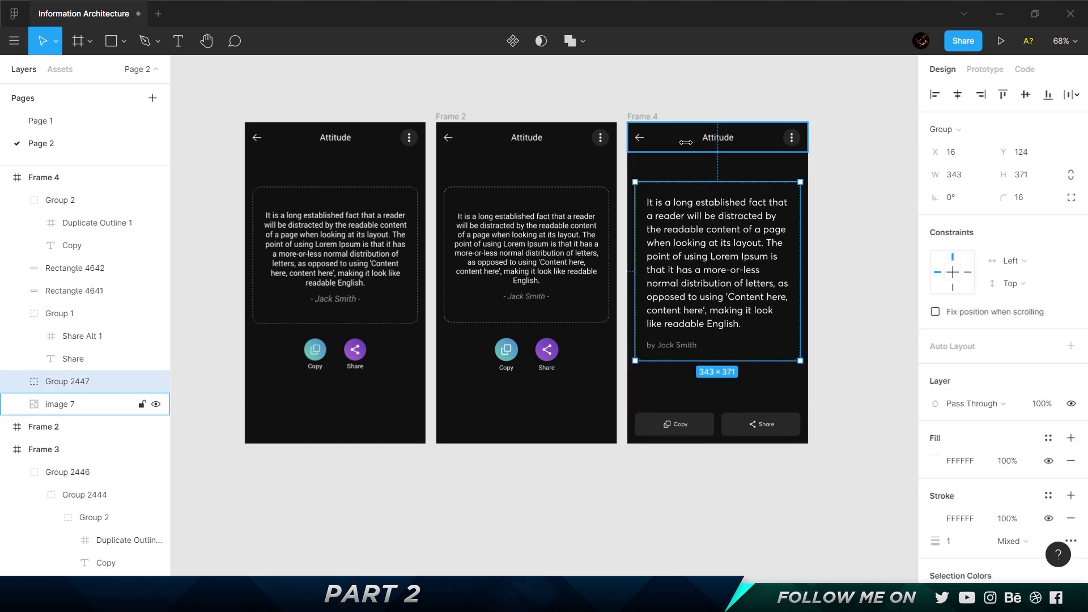
{"action": "key", "text": "Up"}
{"action": "key", "text": "Up"}
{"action": "key", "text": "Up"}
{"action": "key", "text": "Up"}
{"action": "key", "text": "Up"}
{"action": "key", "text": "Up"}
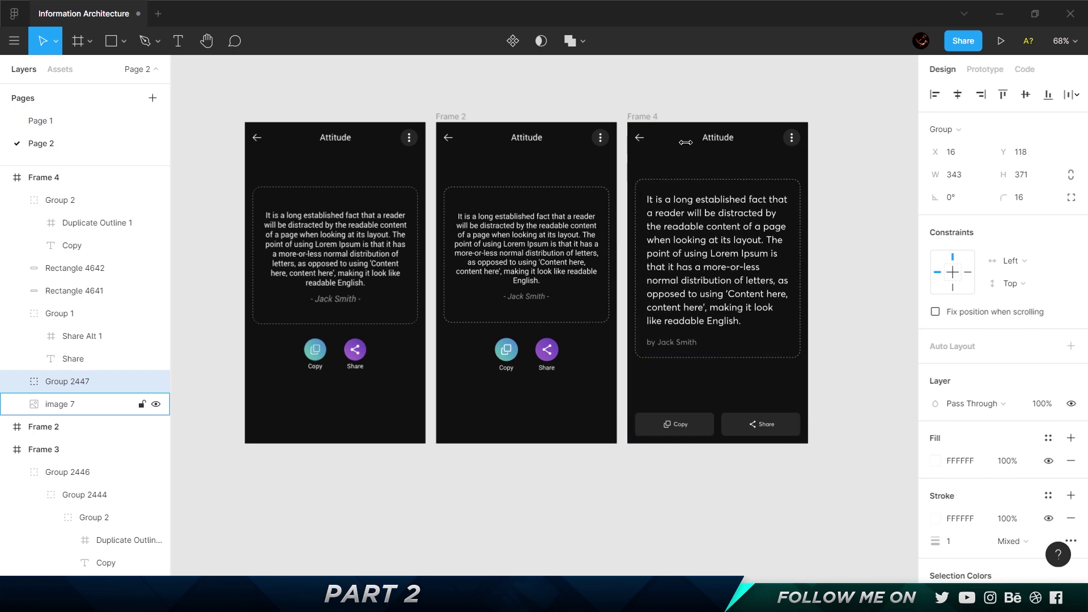
{"action": "left_click", "coordinate": [820, 239]}
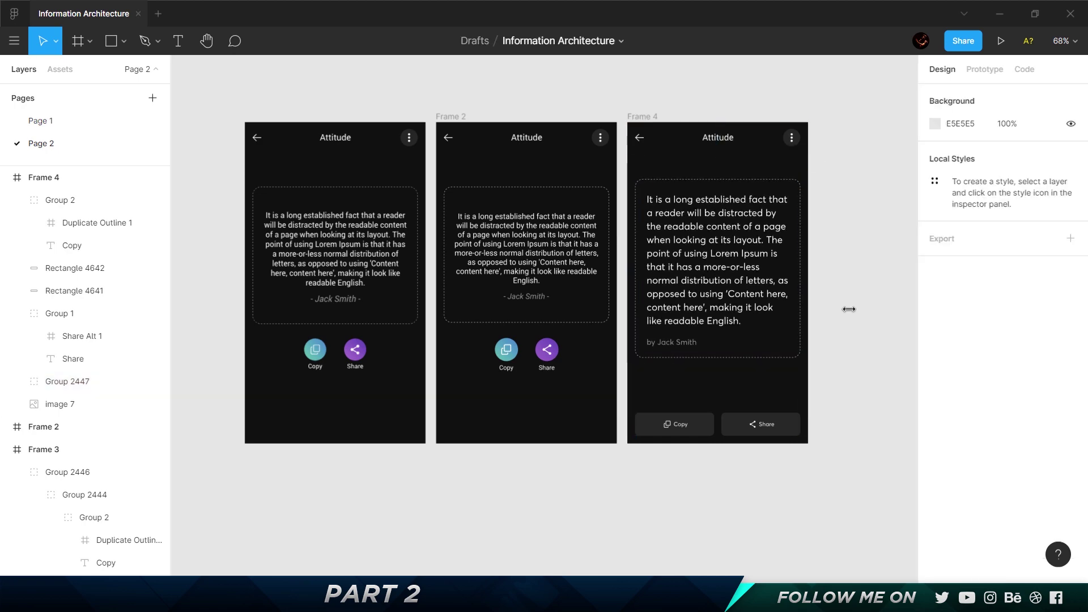
Apply the blue-green gradient of Frame 2's round Copy button to Frame 4's Copy button background and set its layer opacity to 100%
{"action": "scroll", "coordinate": [848, 309], "scroll_direction": "up", "scroll_amount": 3}
{"action": "scroll", "coordinate": [848, 309], "scroll_direction": "down", "scroll_amount": 3}
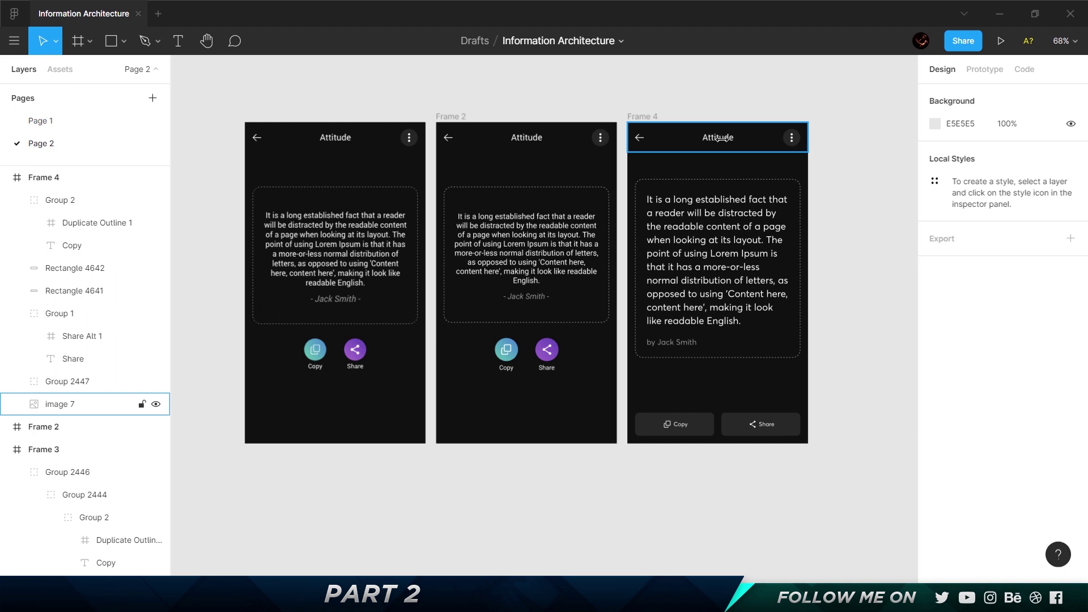
{"action": "scroll", "coordinate": [674, 424], "scroll_direction": "up", "scroll_amount": 4}
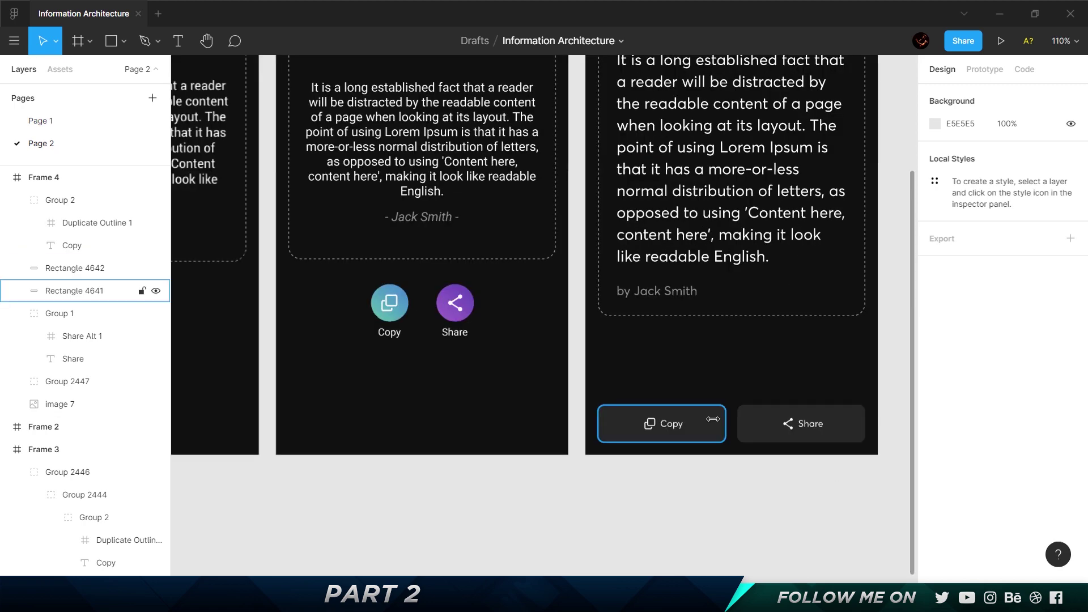
{"action": "double_click", "coordinate": [400, 300]}
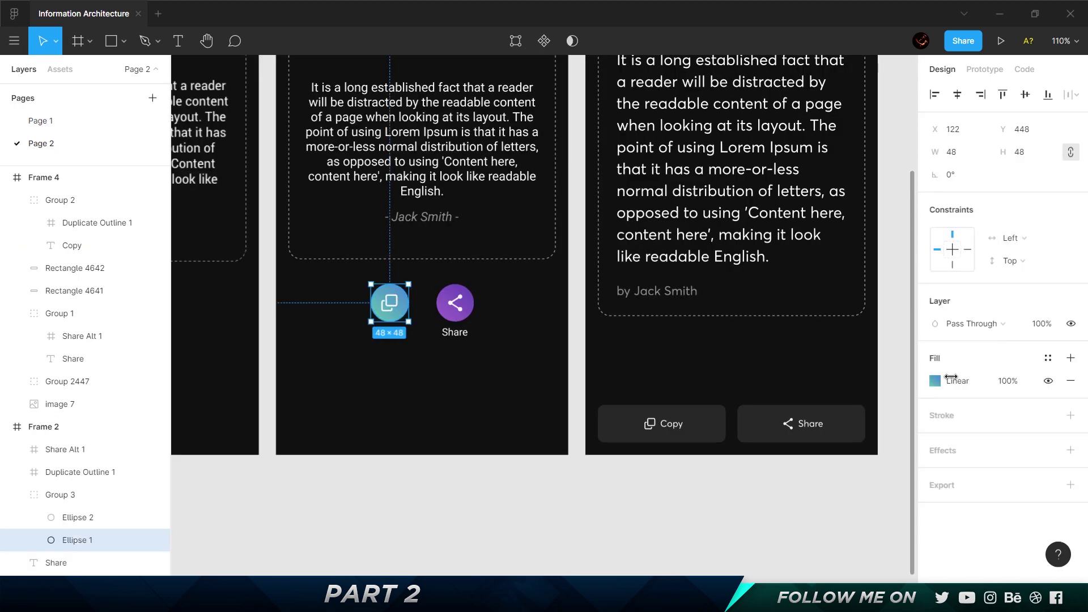
{"action": "key", "text": "ctrl+c"}
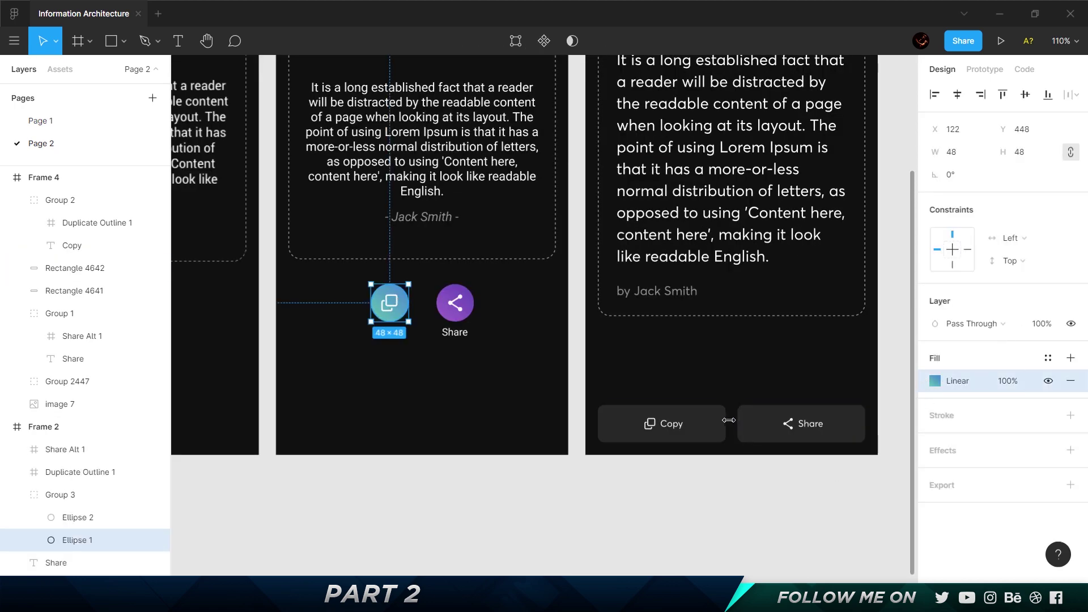
{"action": "left_click", "coordinate": [719, 422]}
{"action": "key", "text": "ctrl+v"}
{"action": "left_click", "coordinate": [773, 473]}
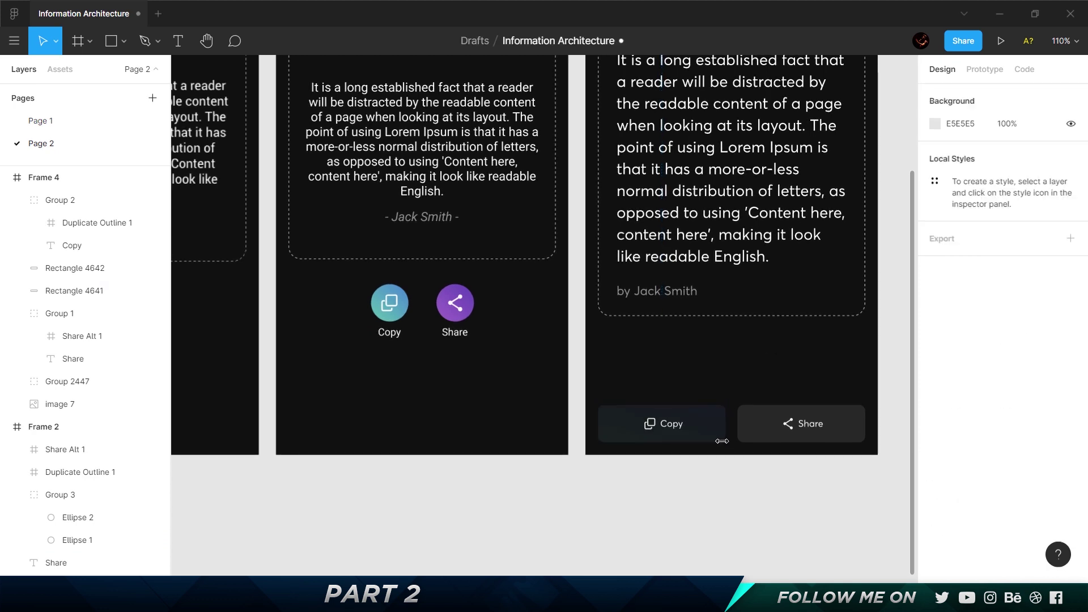
{"action": "left_click", "coordinate": [718, 429]}
{"action": "key", "text": "0"}
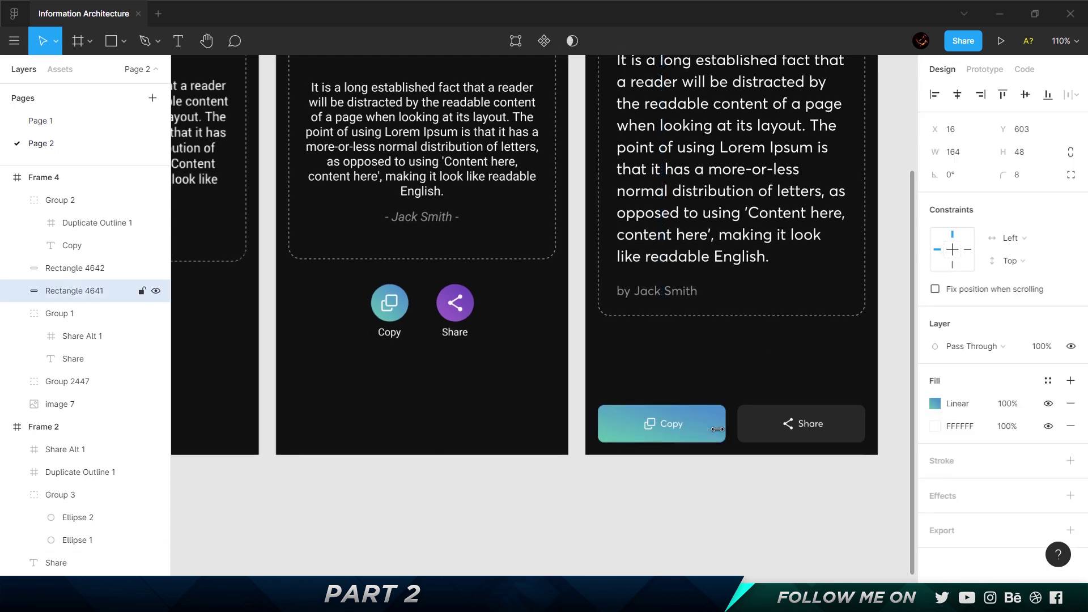
{"action": "left_click", "coordinate": [741, 519]}
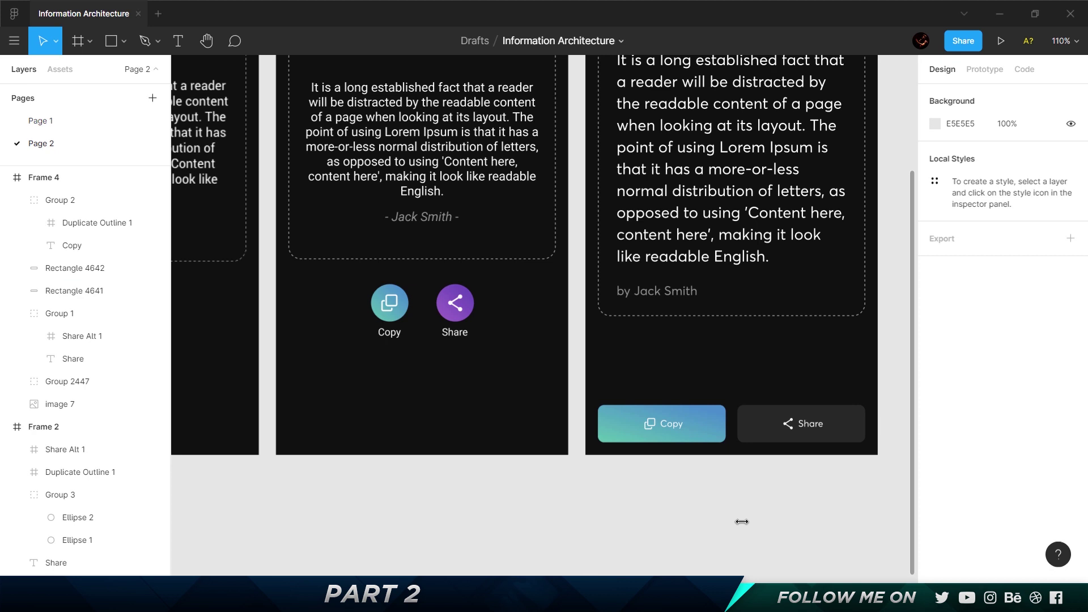
Darken both stops of the Copy button's gradient, setting the green one to RGB 0, 95, 77, and extend the gradient to the button's edges
{"action": "left_click", "coordinate": [713, 431]}
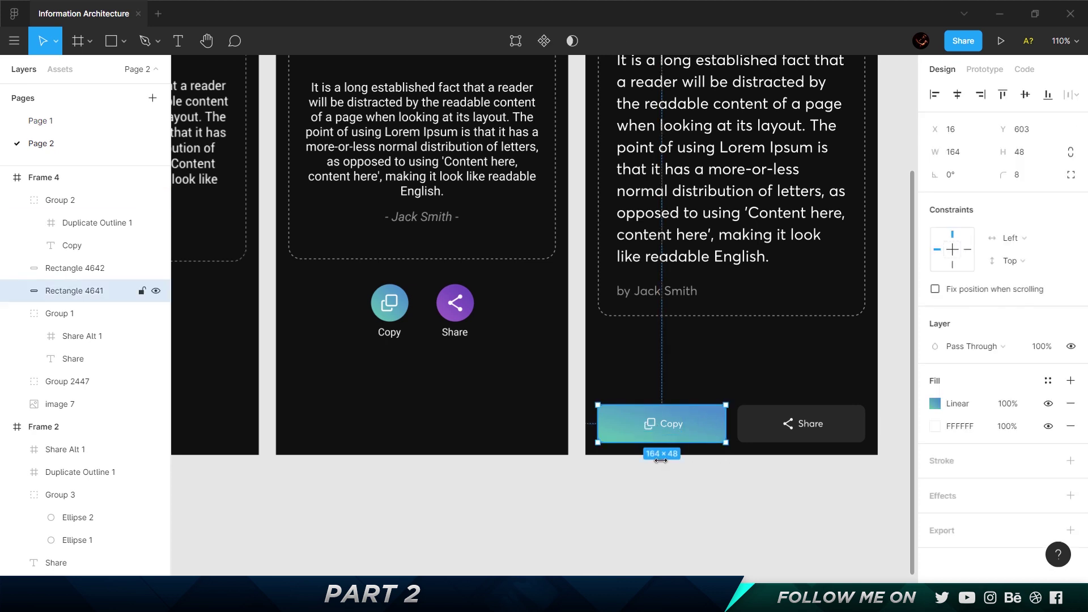
{"action": "left_click", "coordinate": [935, 404]}
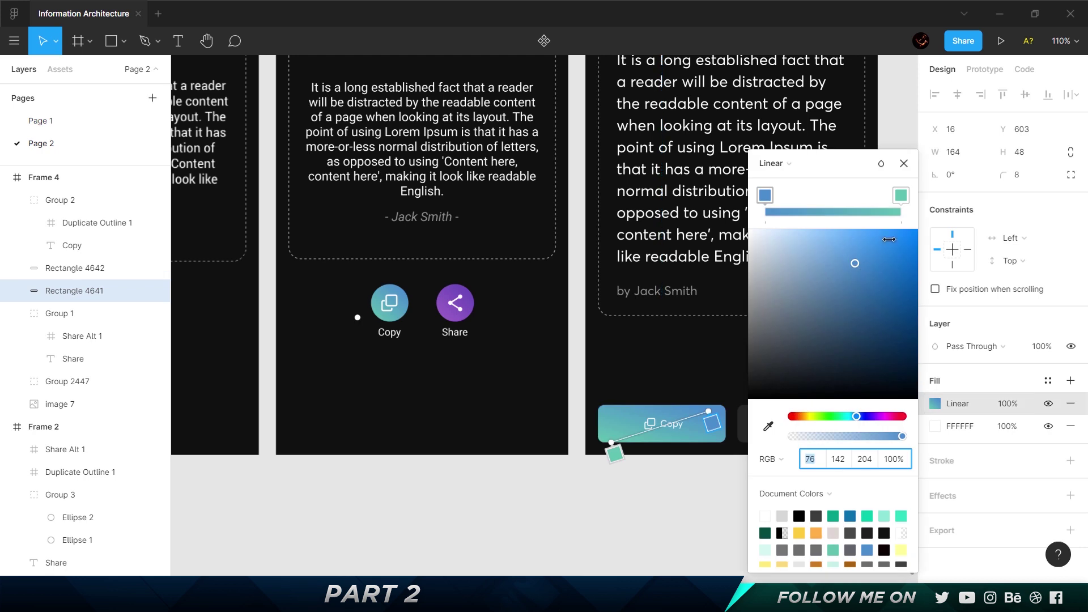
{"action": "left_click_drag", "start_coordinate": [854, 265], "coordinate": [932, 339]}
{"action": "left_click", "coordinate": [901, 195]}
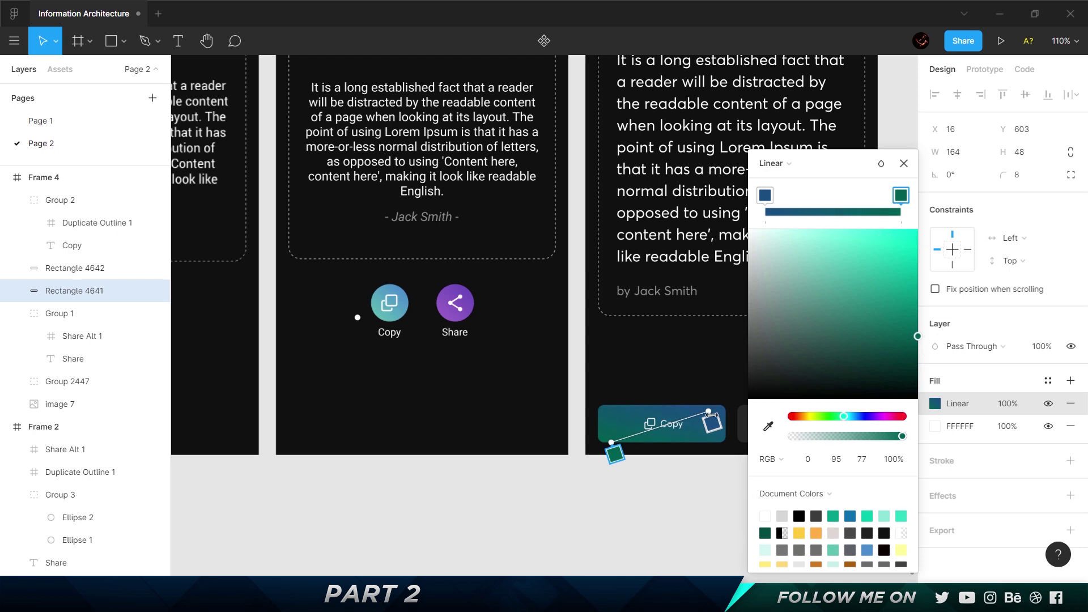
{"action": "left_click_drag", "start_coordinate": [716, 412], "coordinate": [729, 409]}
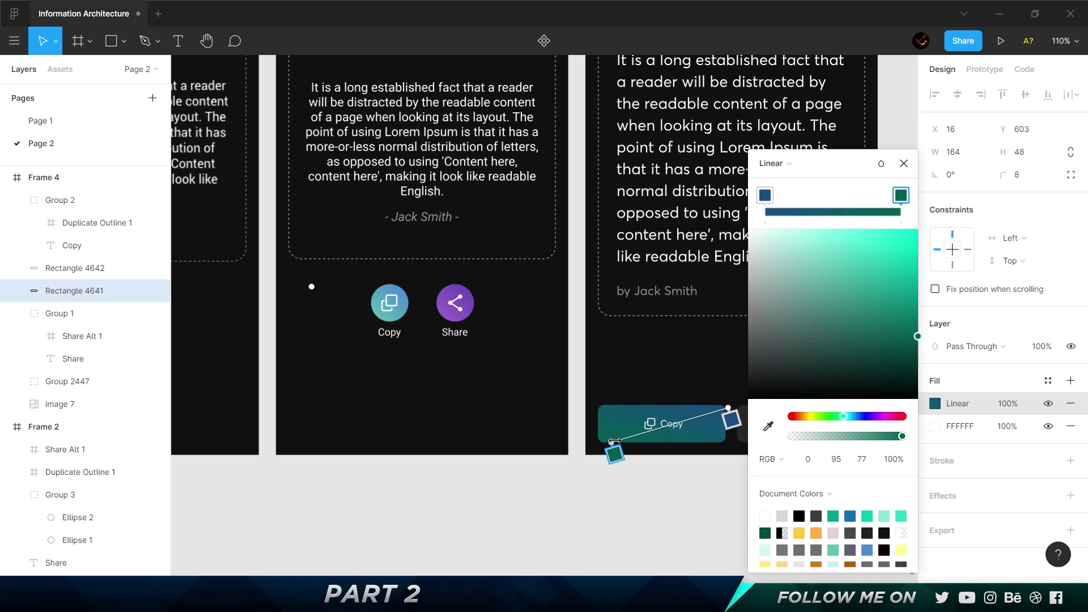
{"action": "left_click_drag", "start_coordinate": [612, 442], "coordinate": [598, 438]}
{"action": "left_click", "coordinate": [645, 498]}
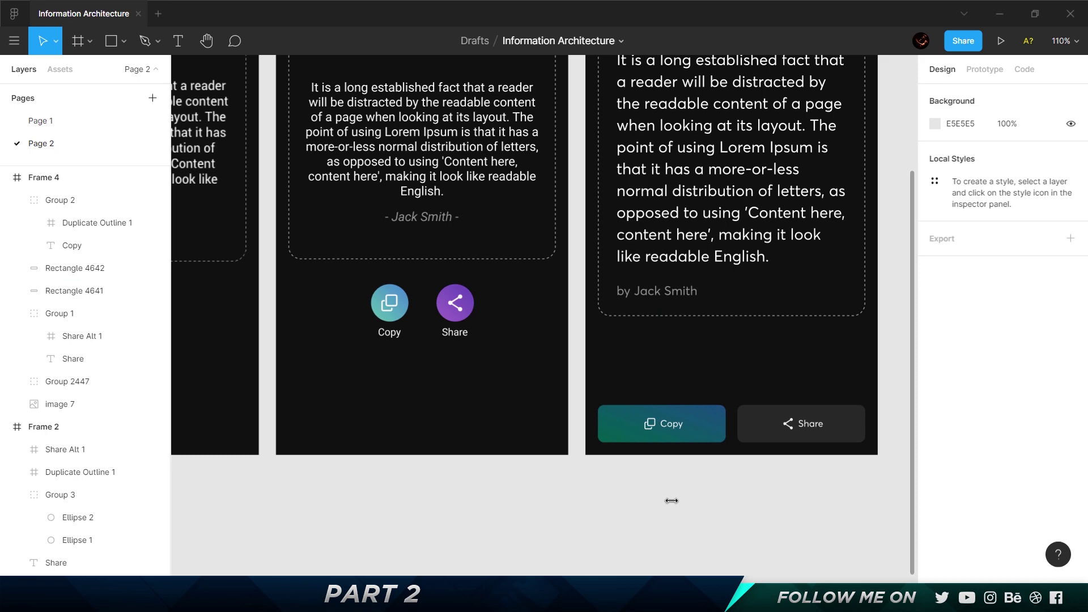
Group the Copy and Share buttons of Frame 4 together
{"action": "scroll", "coordinate": [672, 500], "scroll_direction": "down", "scroll_amount": 5}
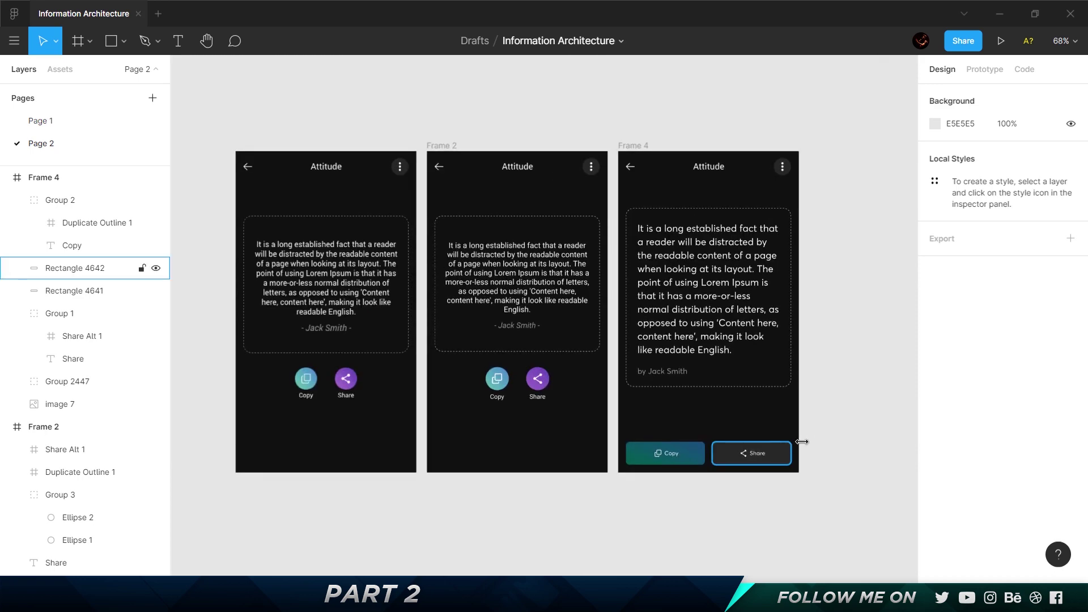
{"action": "left_click_drag", "start_coordinate": [753, 481], "coordinate": [722, 409]}
{"action": "key", "text": "ctrl+g"}
{"action": "key", "text": "ctrl+z"}
{"action": "left_click", "coordinate": [823, 385]}
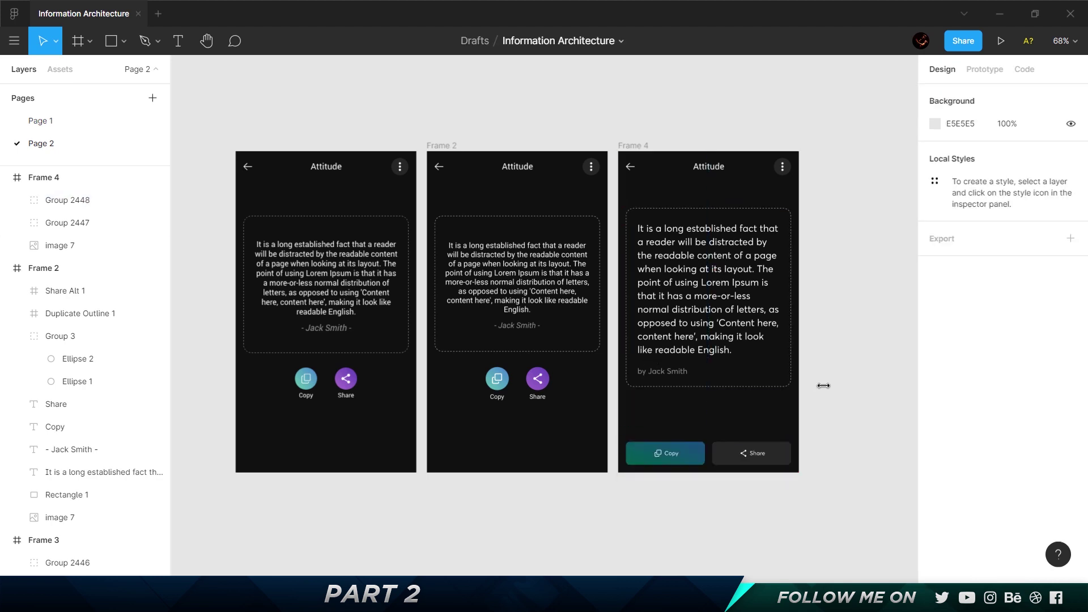
{"action": "scroll", "coordinate": [823, 386], "scroll_direction": "right", "scroll_amount": 10}
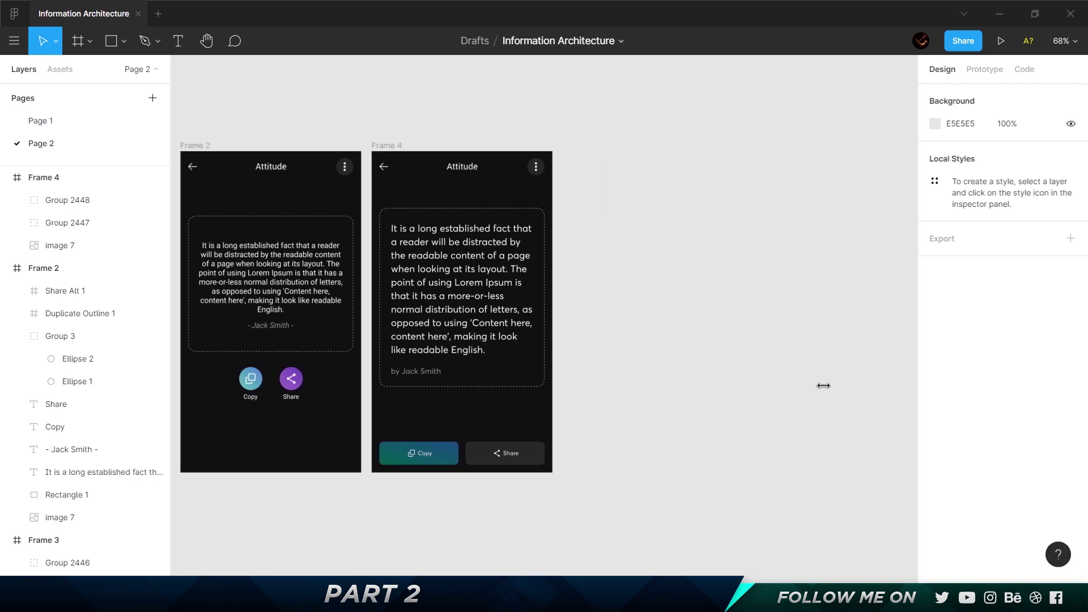